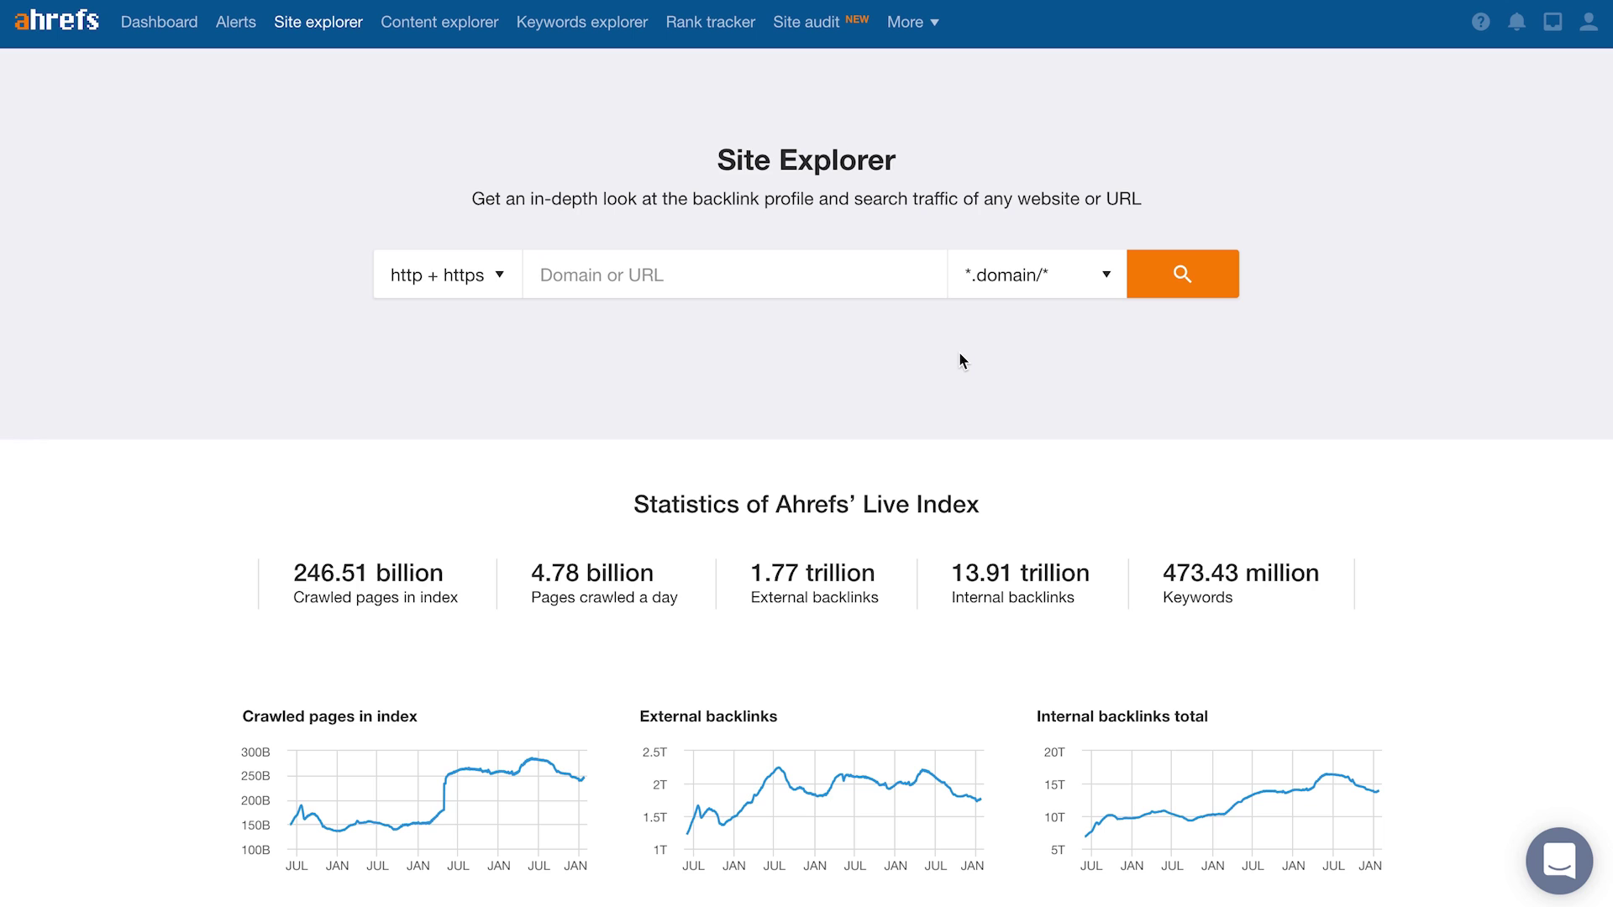
Step: Load backlinko.com's Top pages and switch the country from United States to All countries
text(backlinko.com)
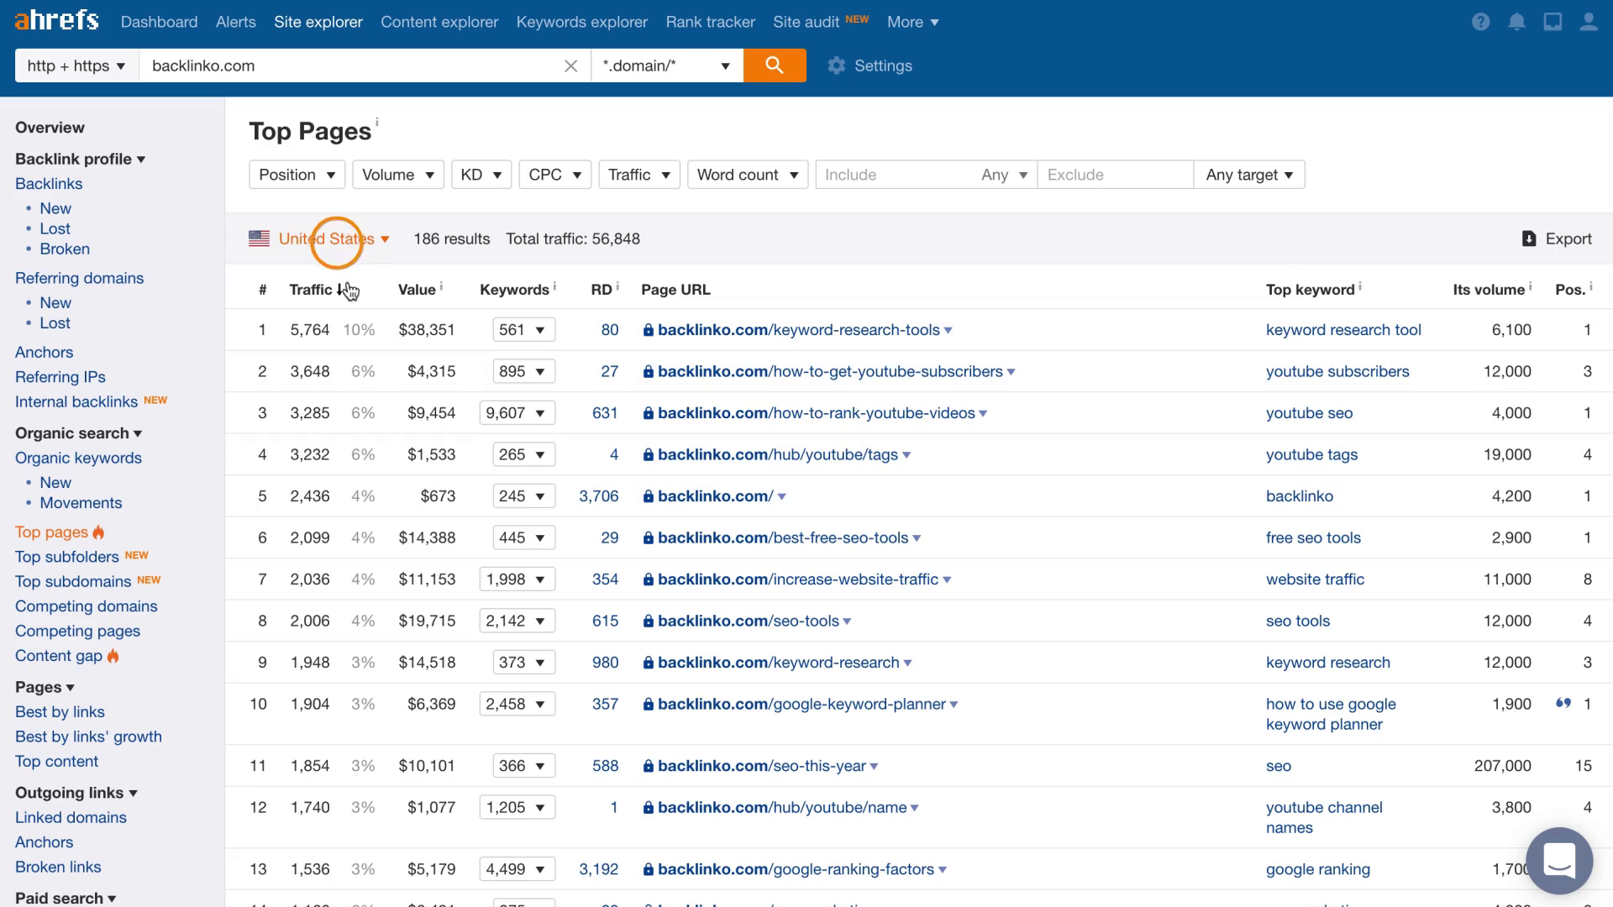
click(340, 239)
click(339, 316)
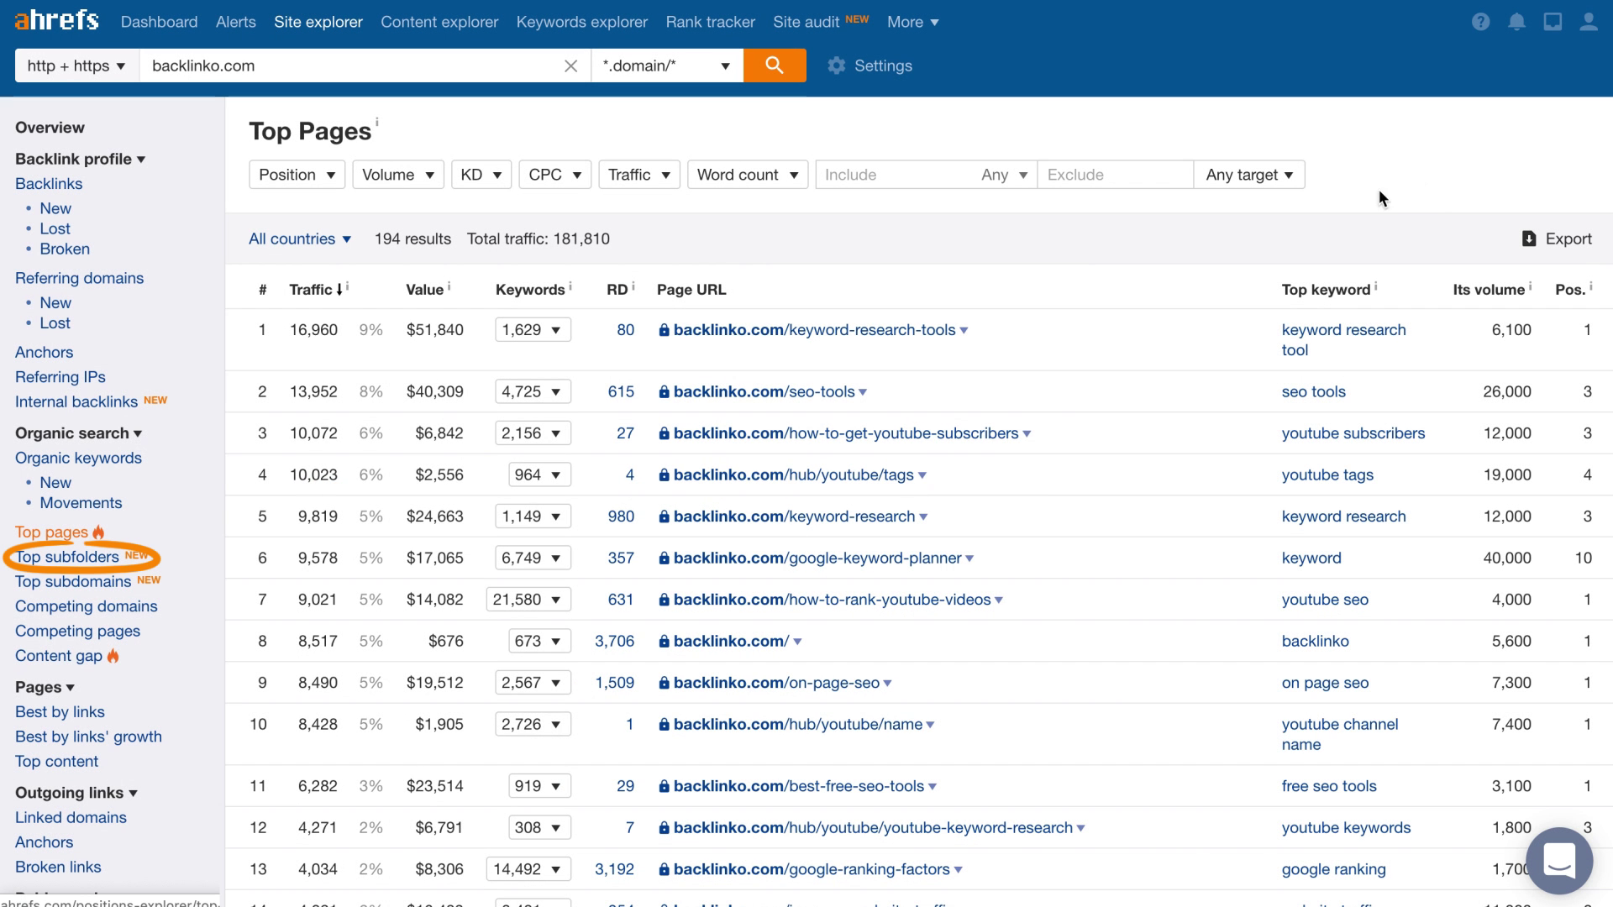
Step: Open the Top subfolders report to see backlinko.com traffic grouped by subfolder
click(95, 562)
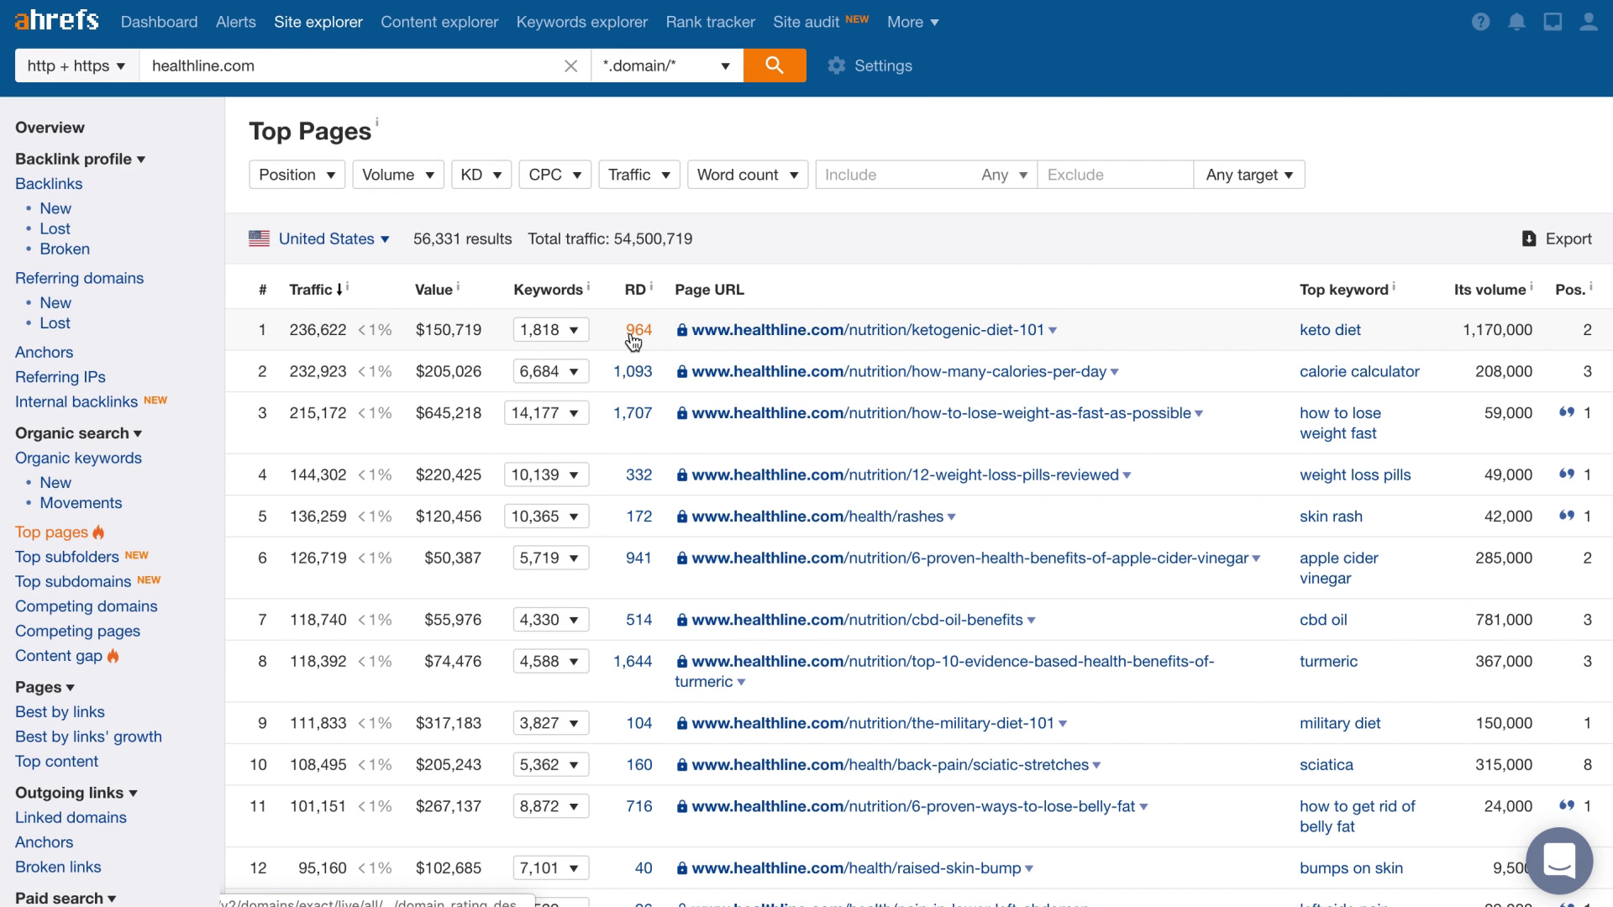
Step: Open the ketogenic-diet-101 article's Referring domains report from its RD count 964, then its Link type filter
click(632, 331)
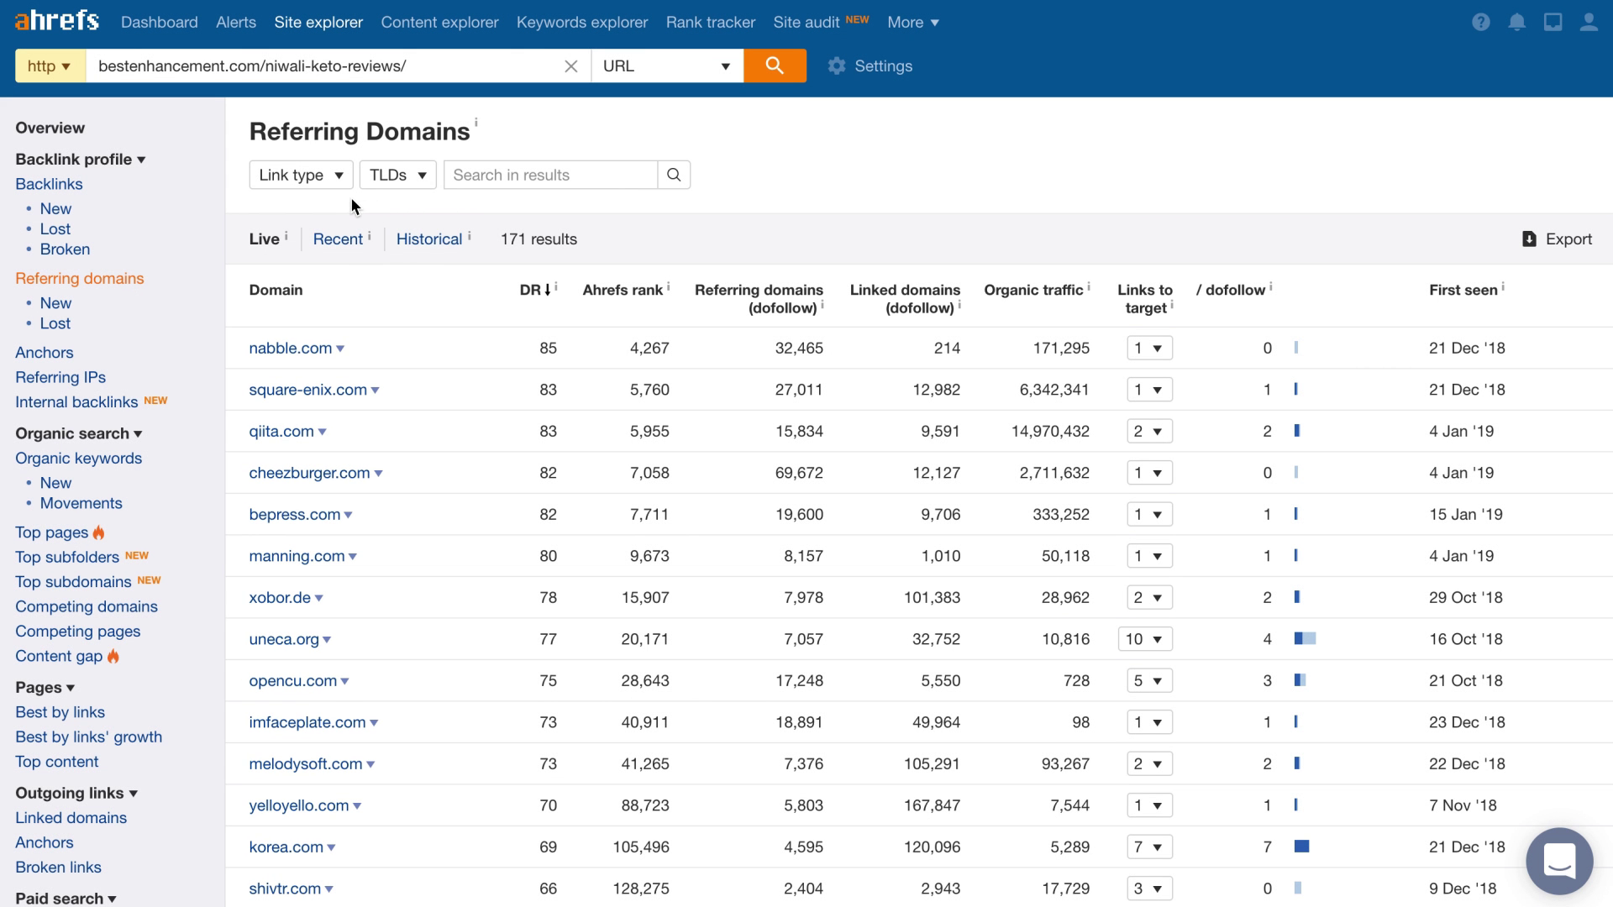
click(322, 178)
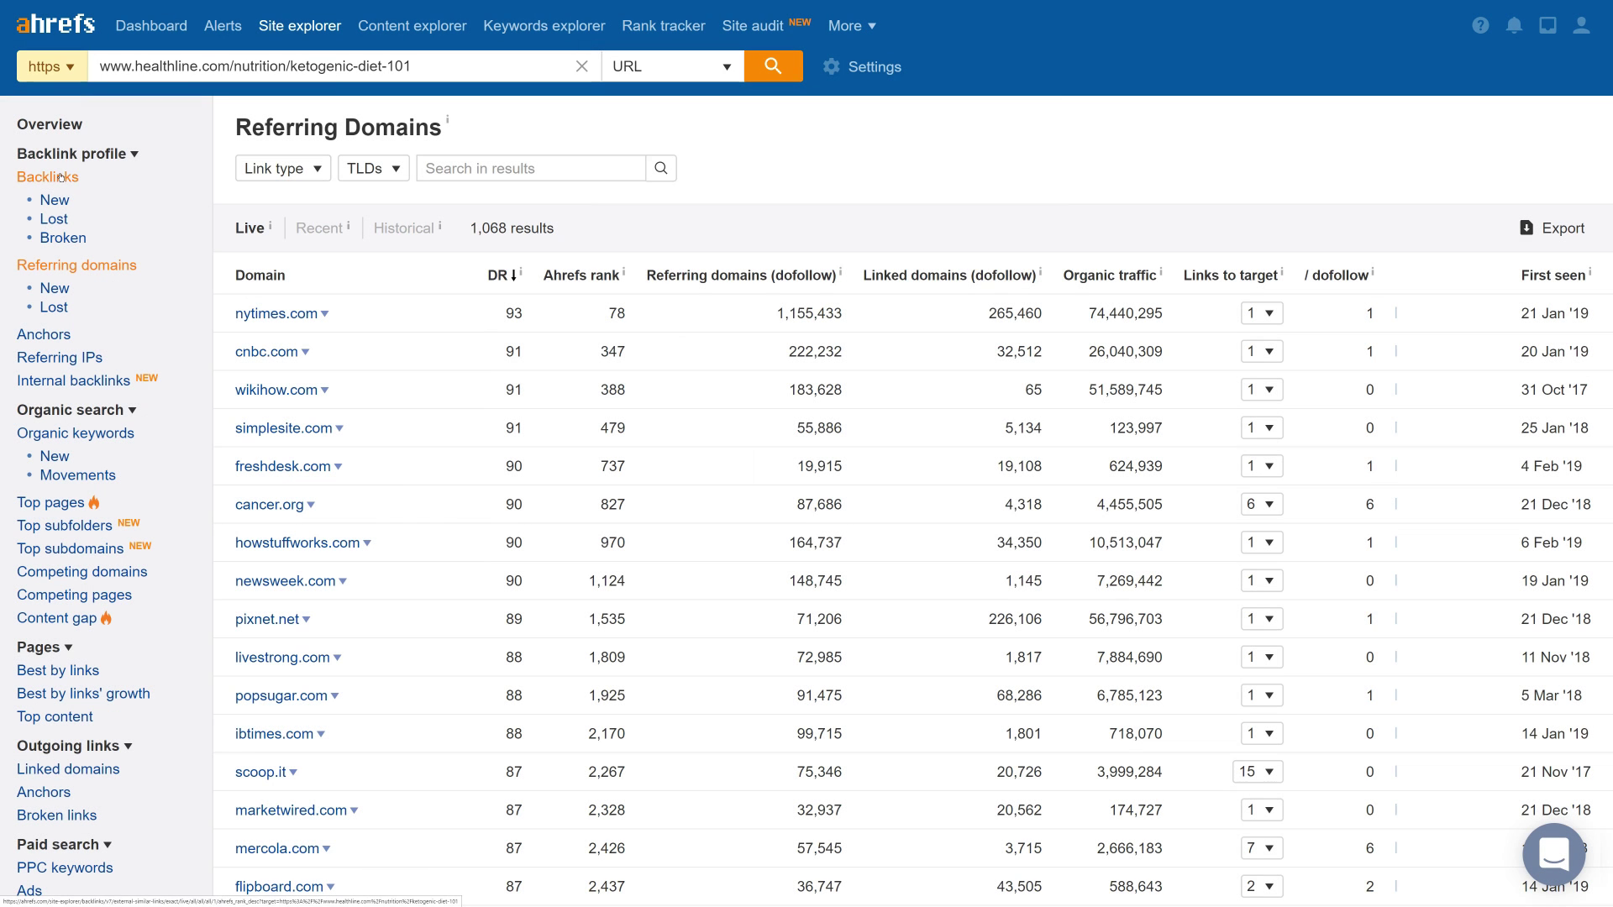
Step: Show the keto article's backlinks filtered to dofollow links
click(61, 177)
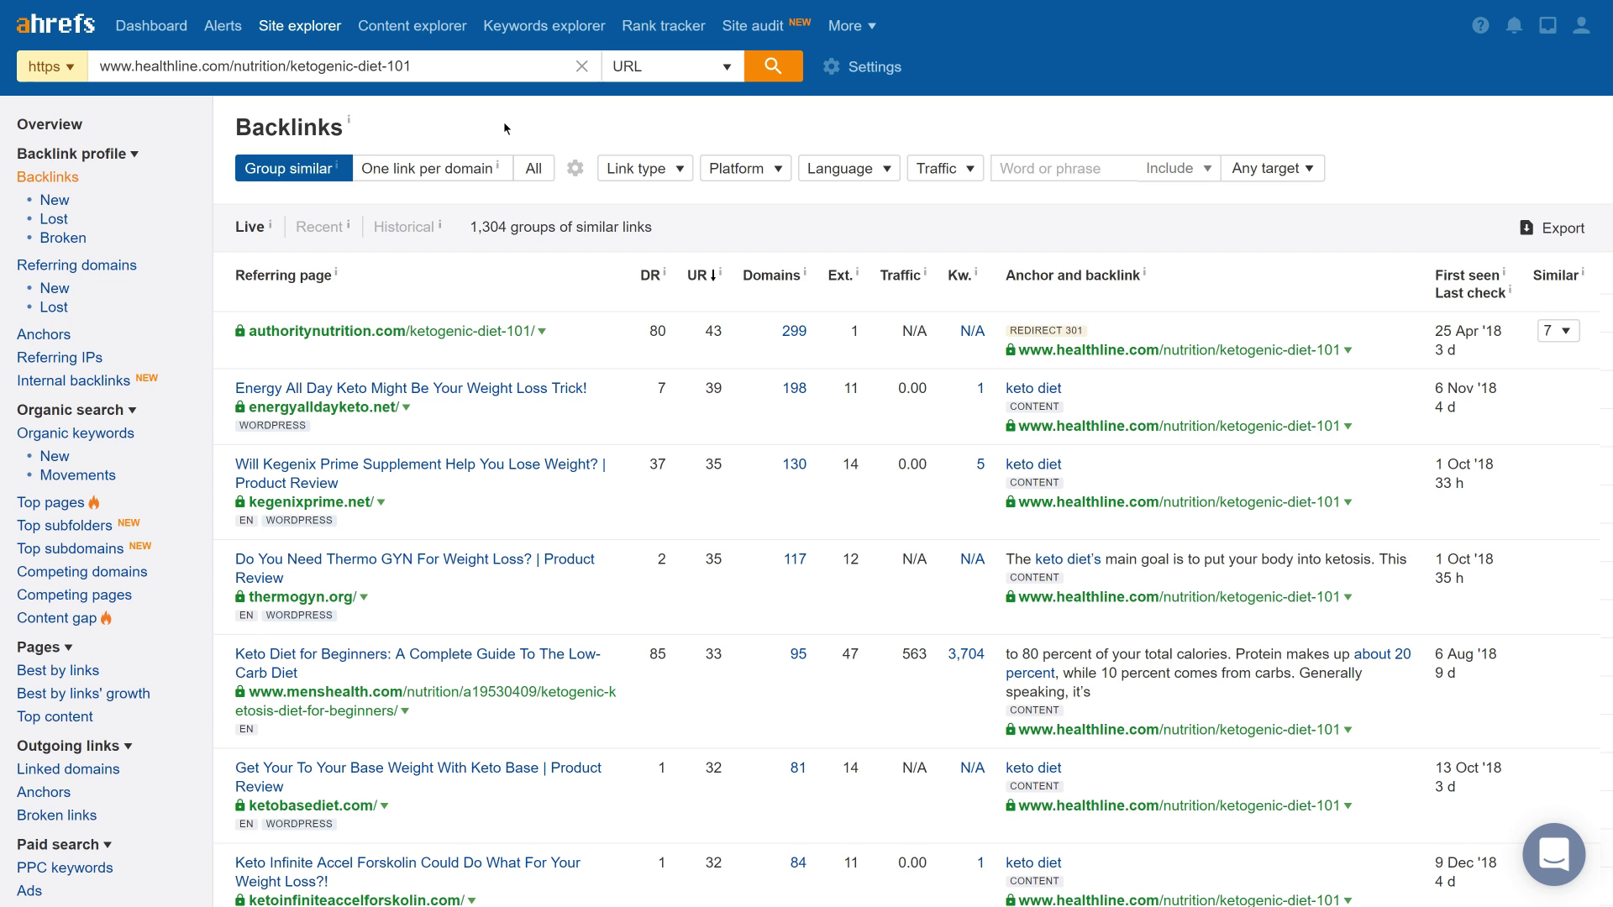
click(682, 171)
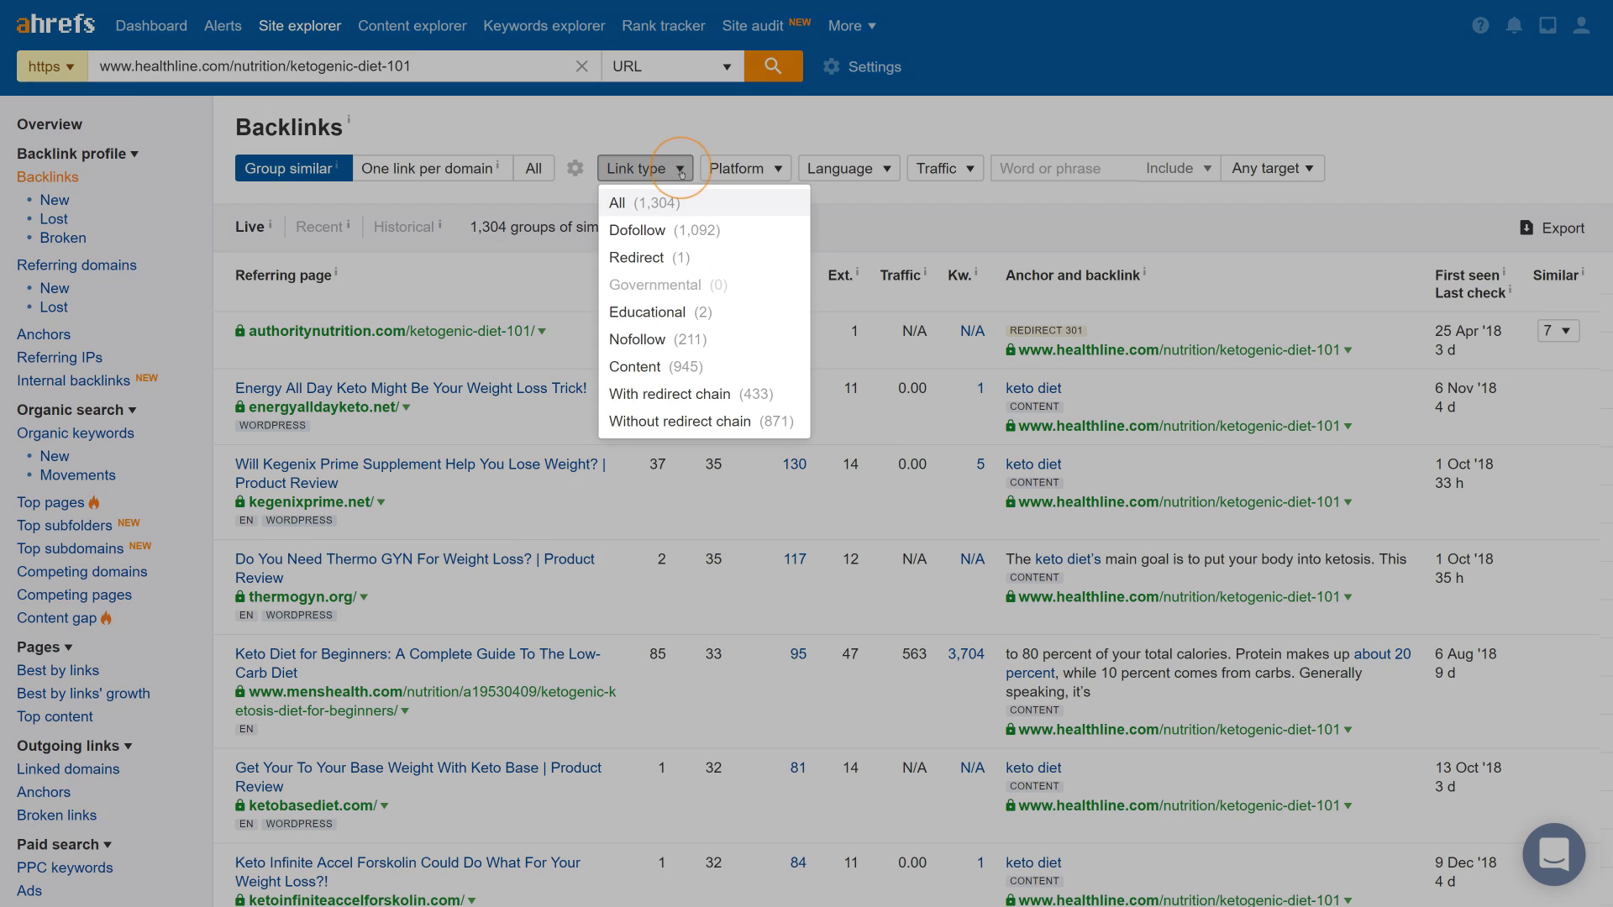
click(710, 368)
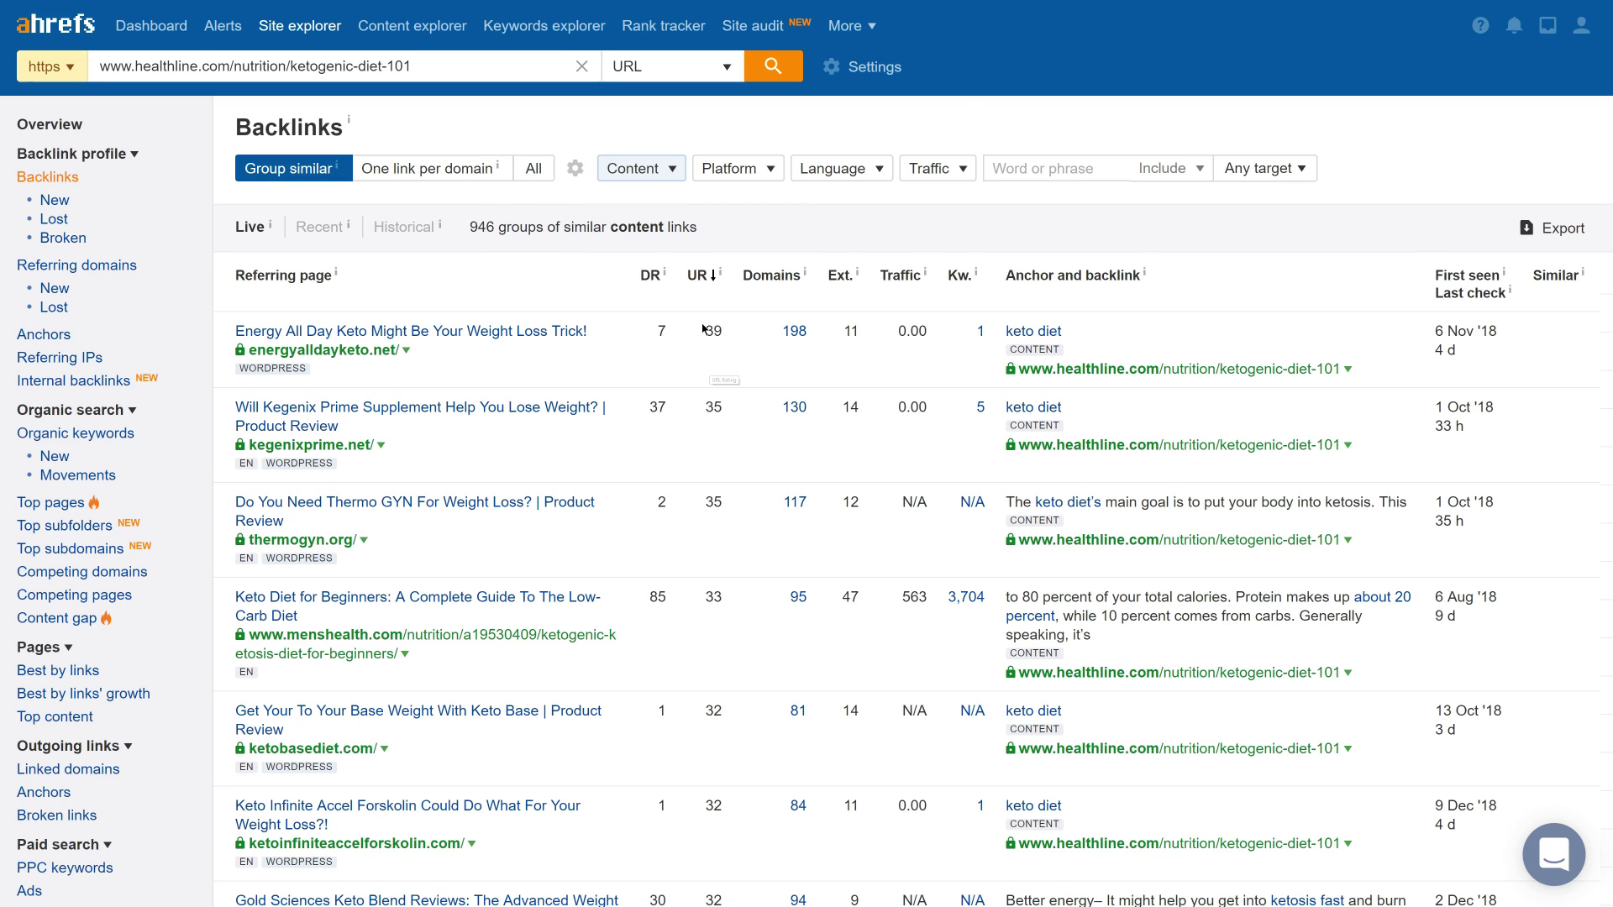
click(672, 171)
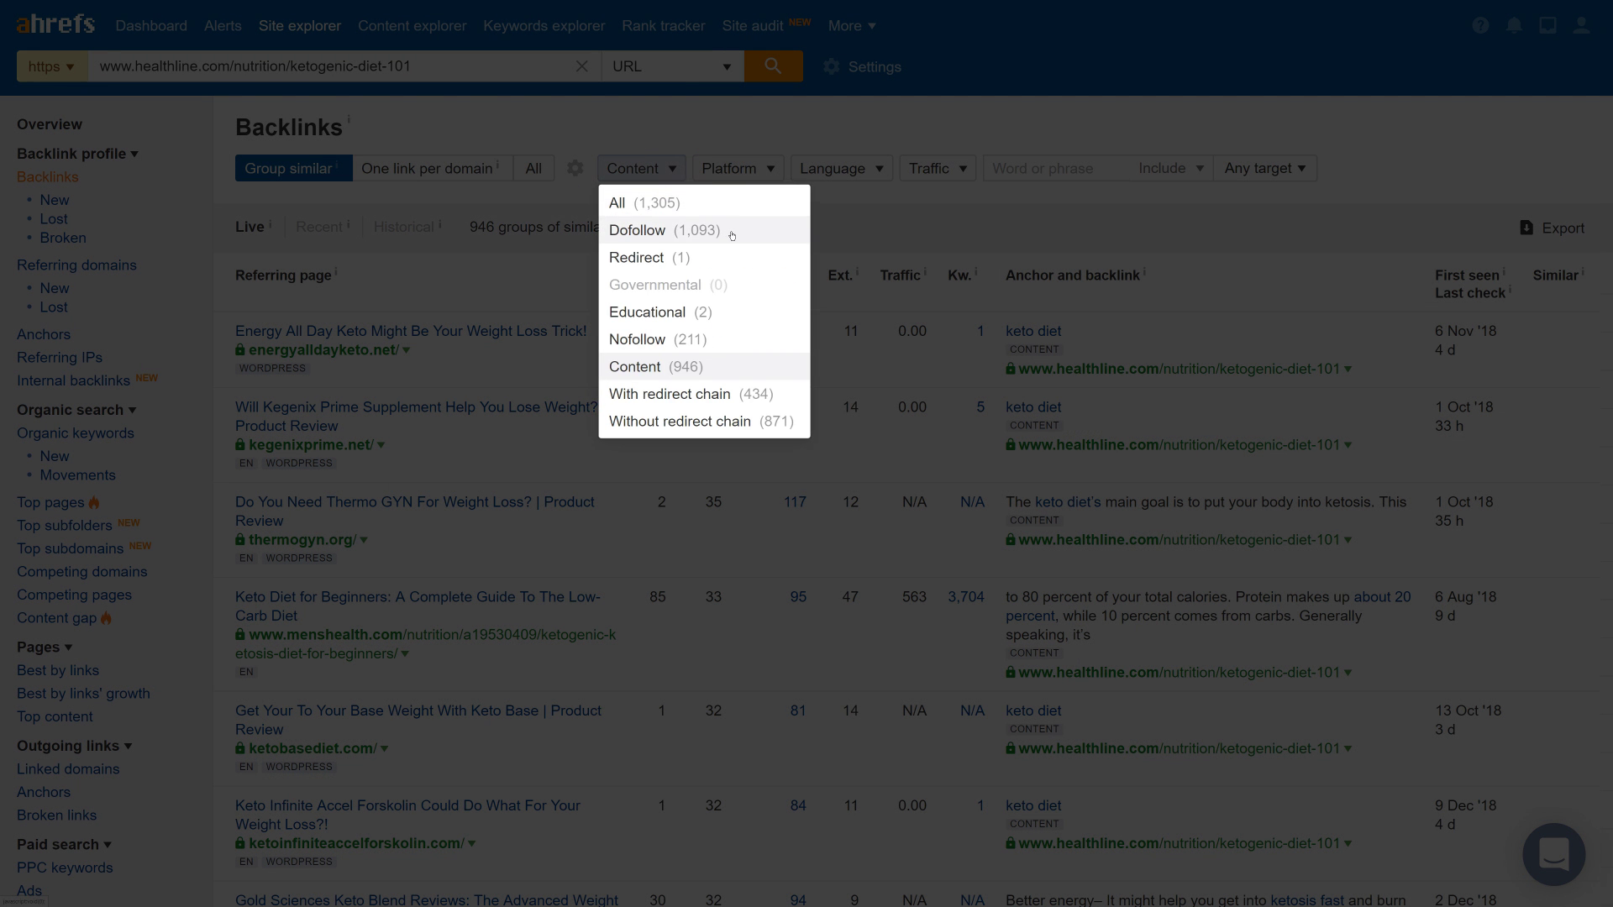
click(731, 232)
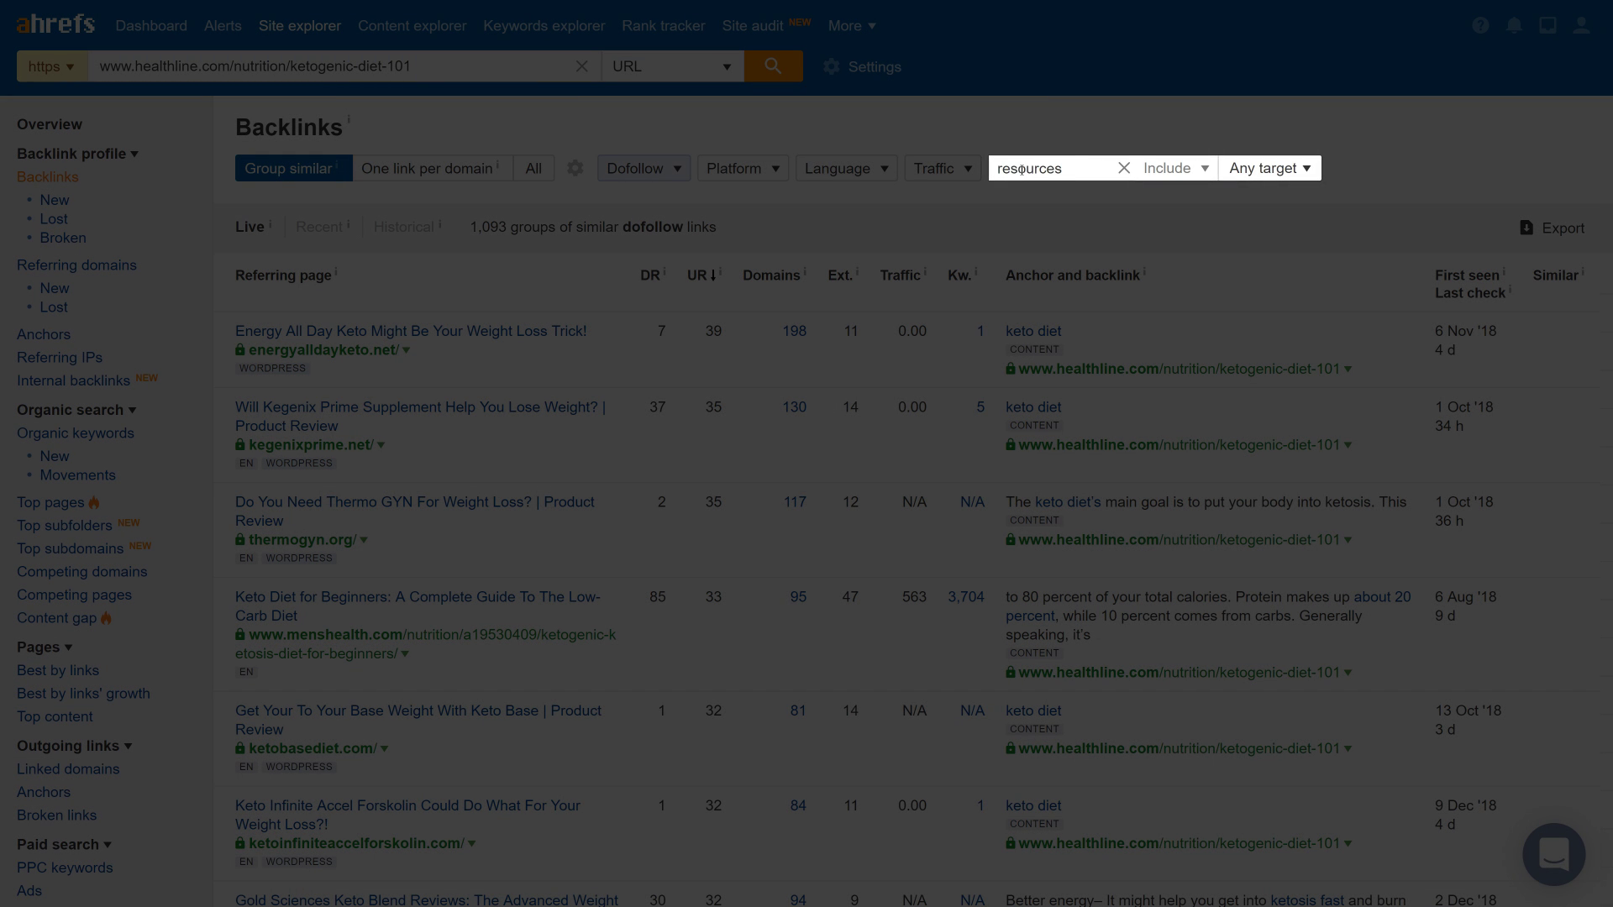
Step: Match 'resources' in URLs and titles, then open the Kalyn's Kitchen referring page
click(1315, 172)
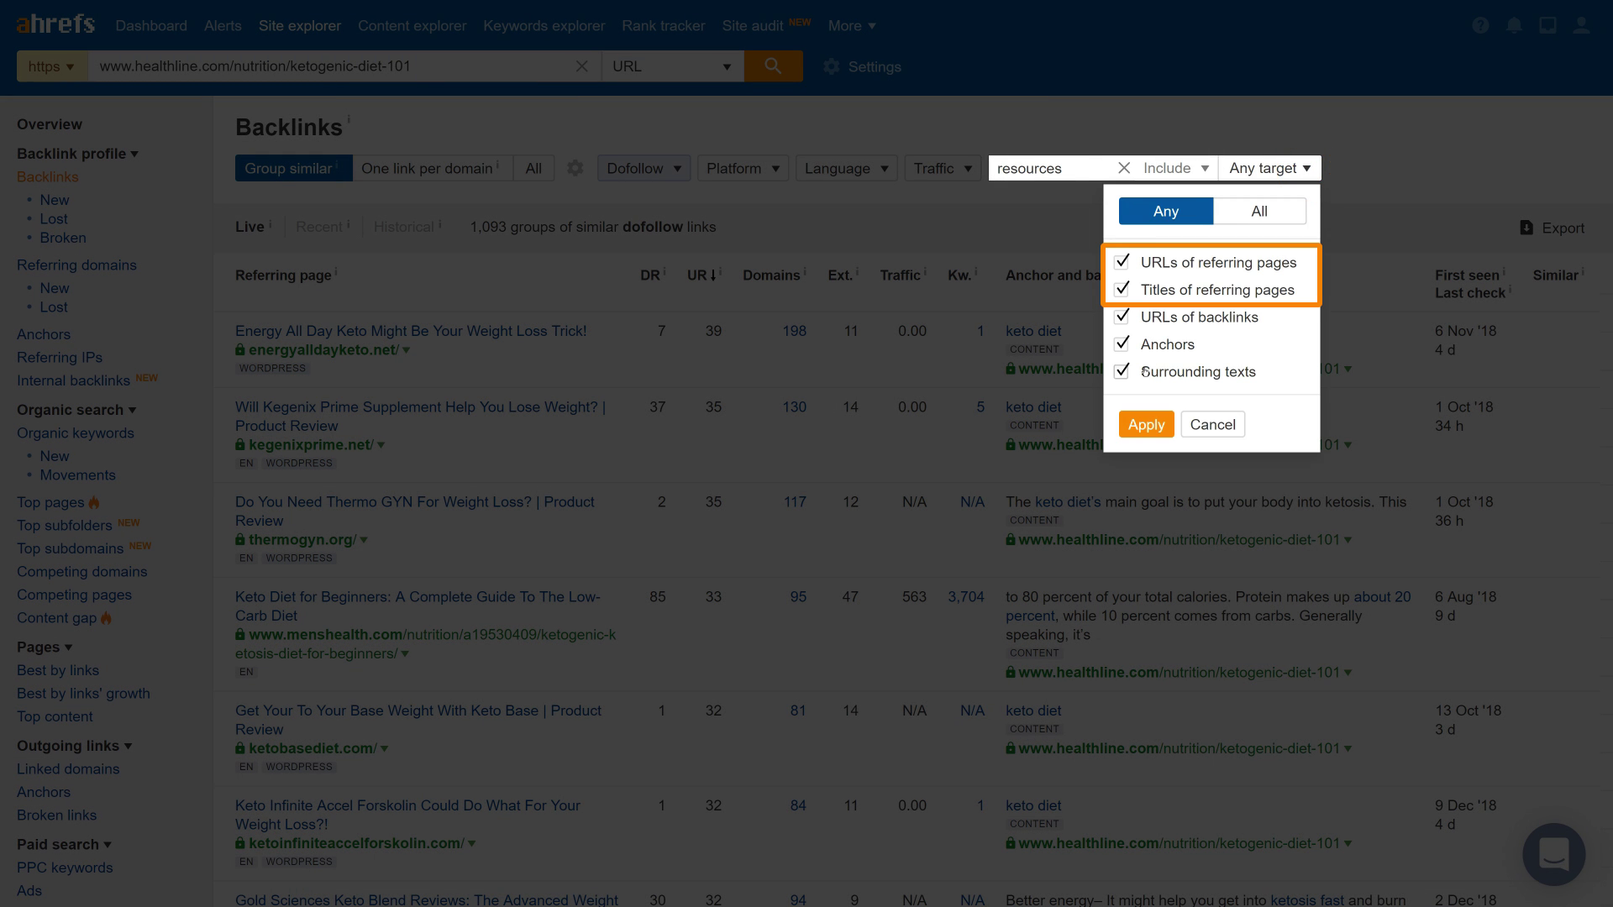
click(1144, 425)
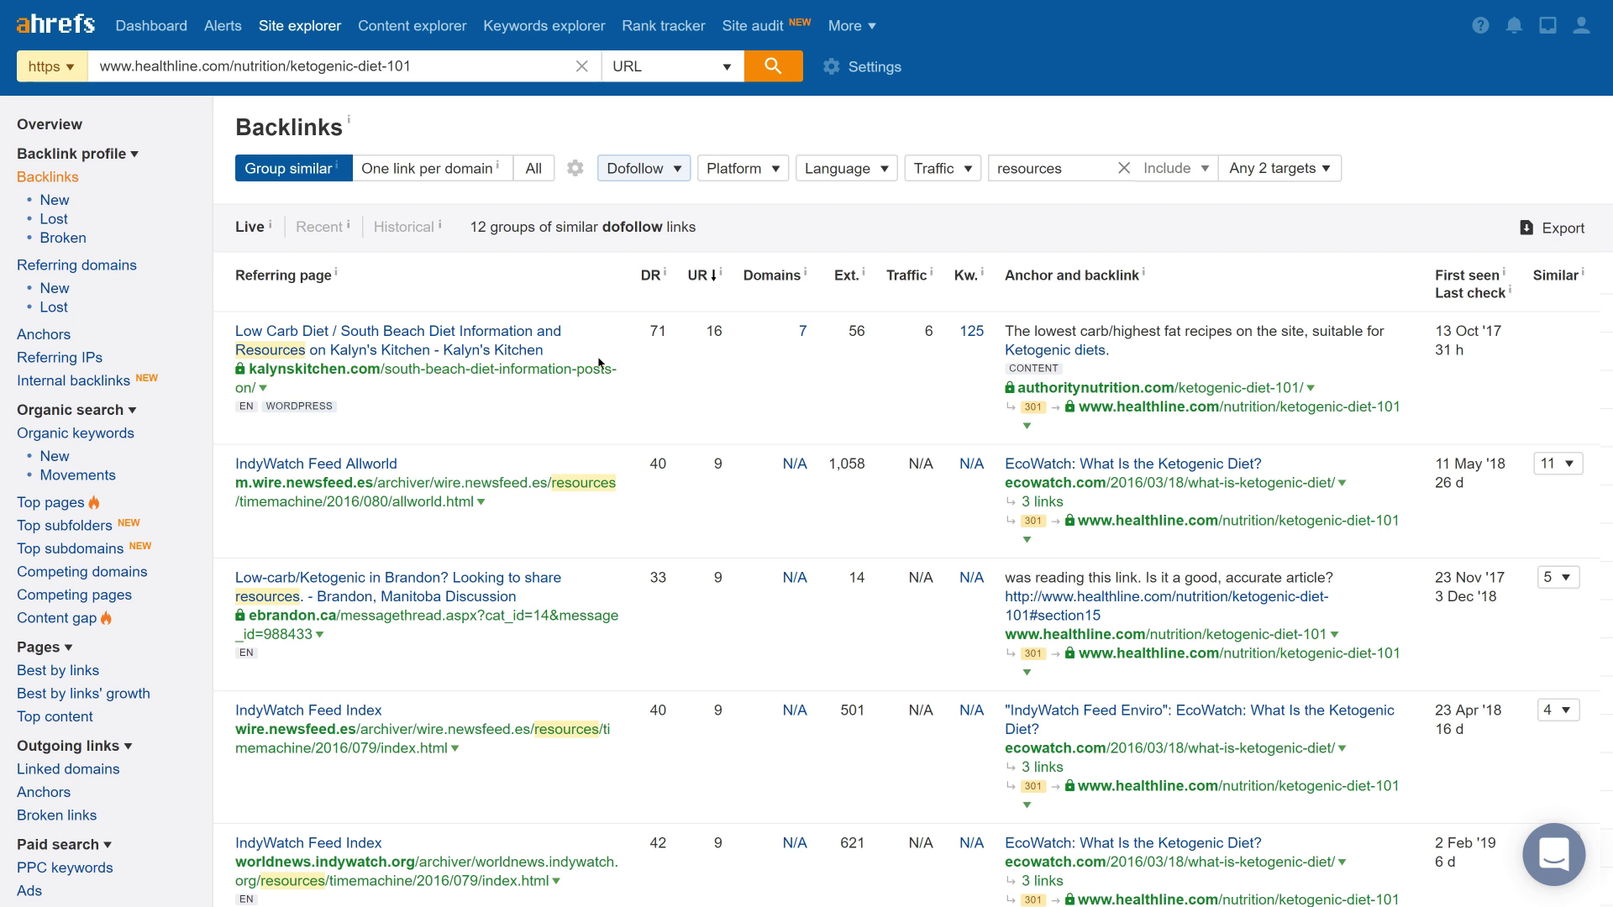
click(538, 334)
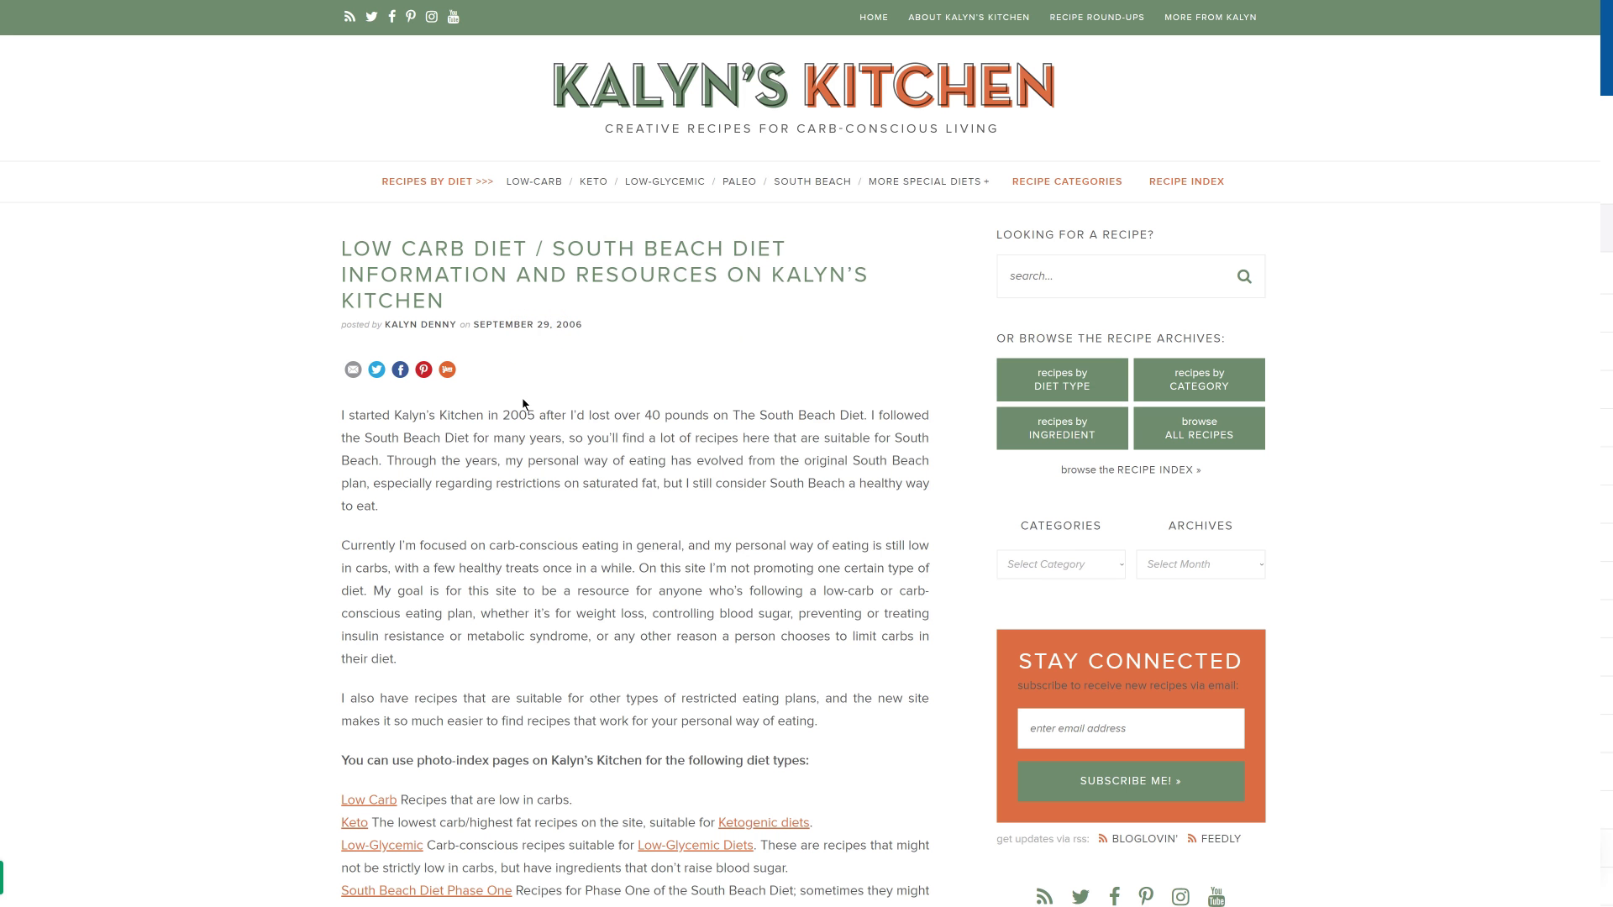
Step: Scroll down through the Kalyn's Kitchen diet information and resources article
scroll(521, 404, down, 8)
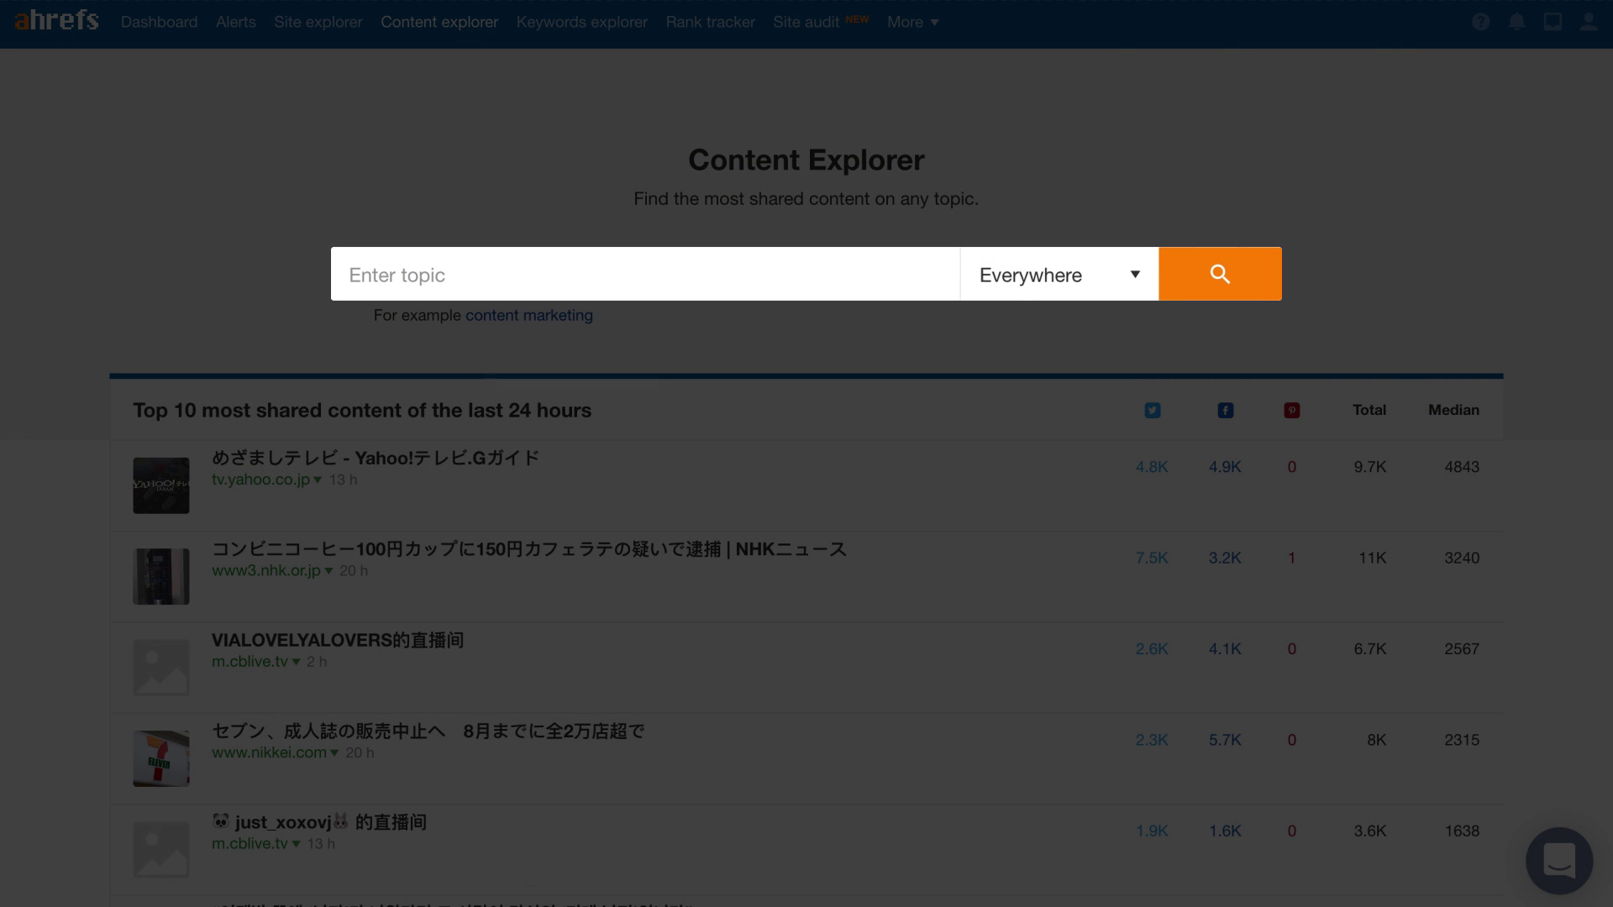
Step: Search Content Explorer for backpacks and limit referring domains to a maximum of 0
text(s)
key(Return)
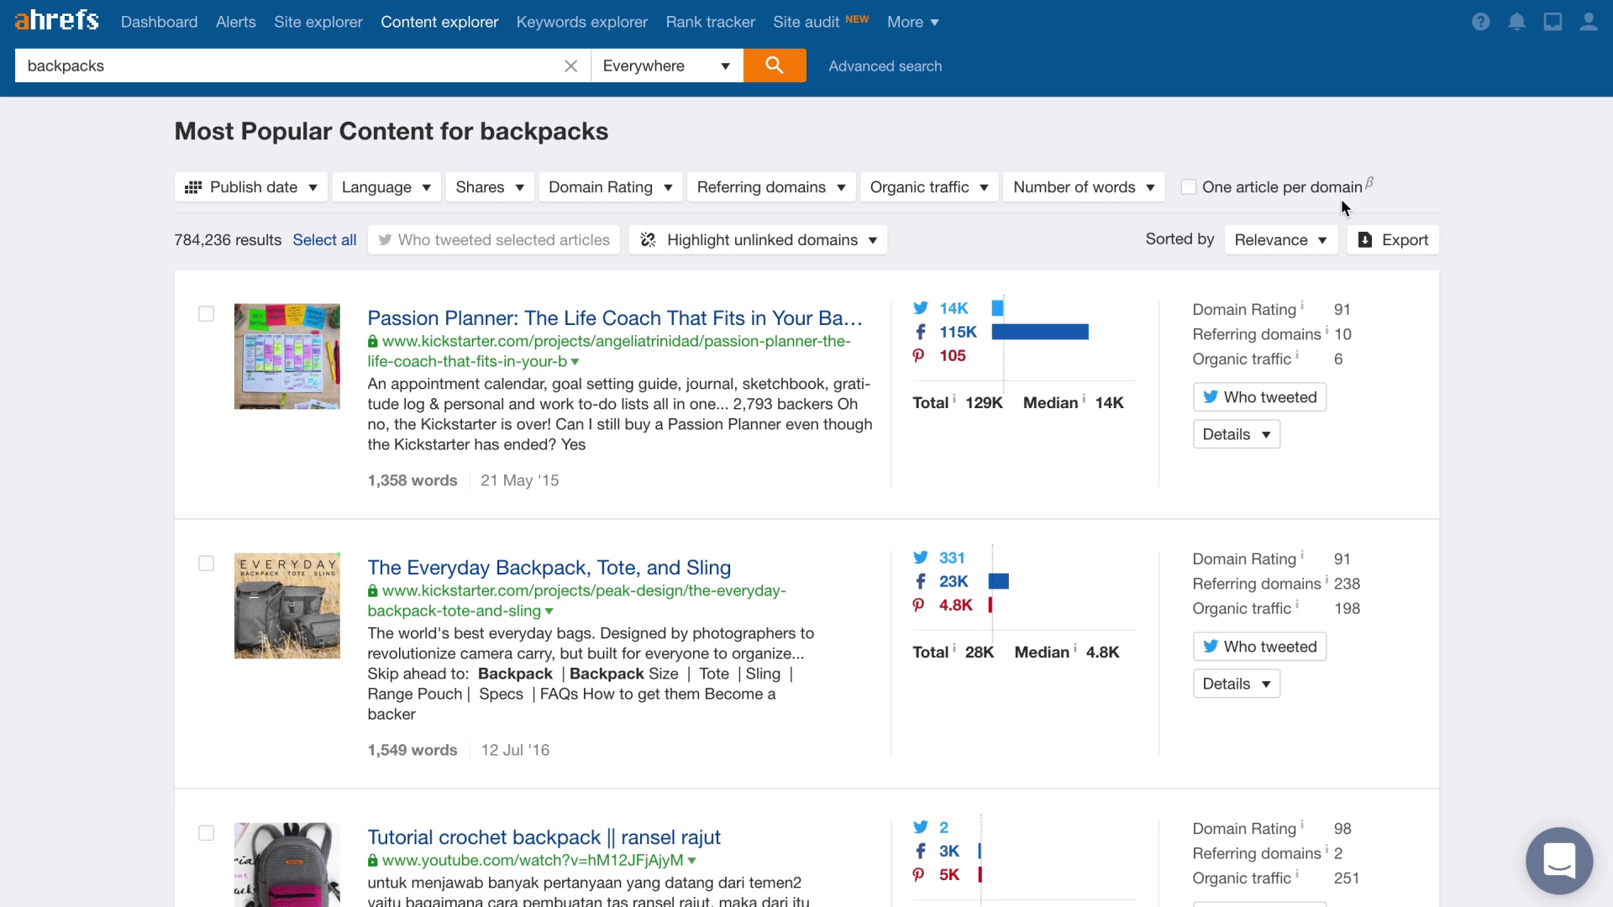
click(767, 188)
click(801, 274)
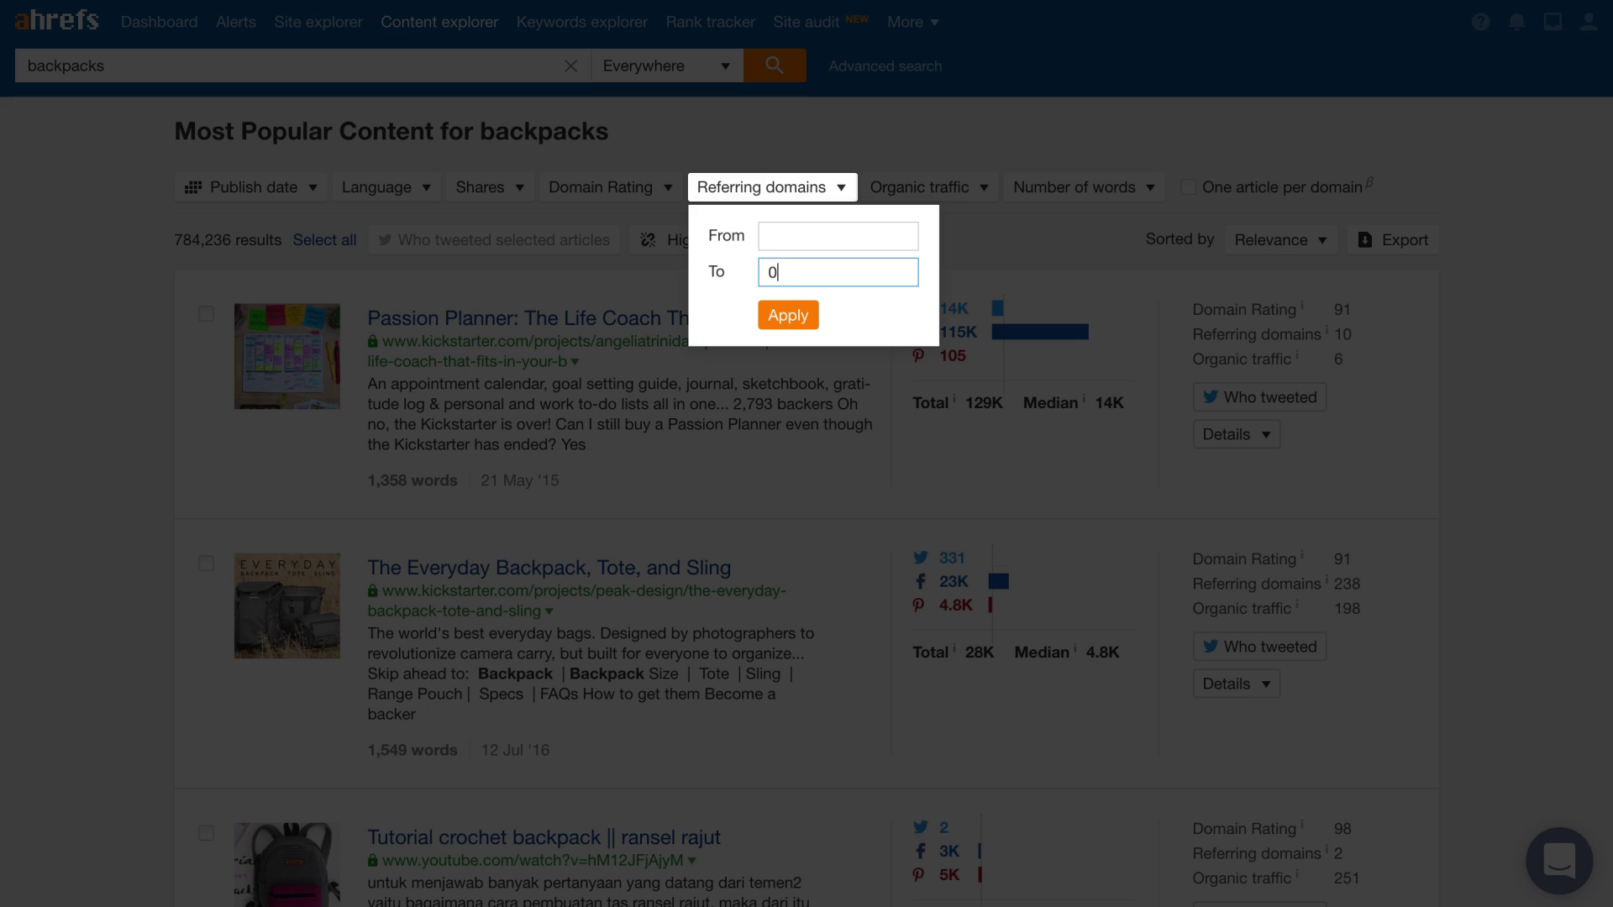
text(0)
key(Return)
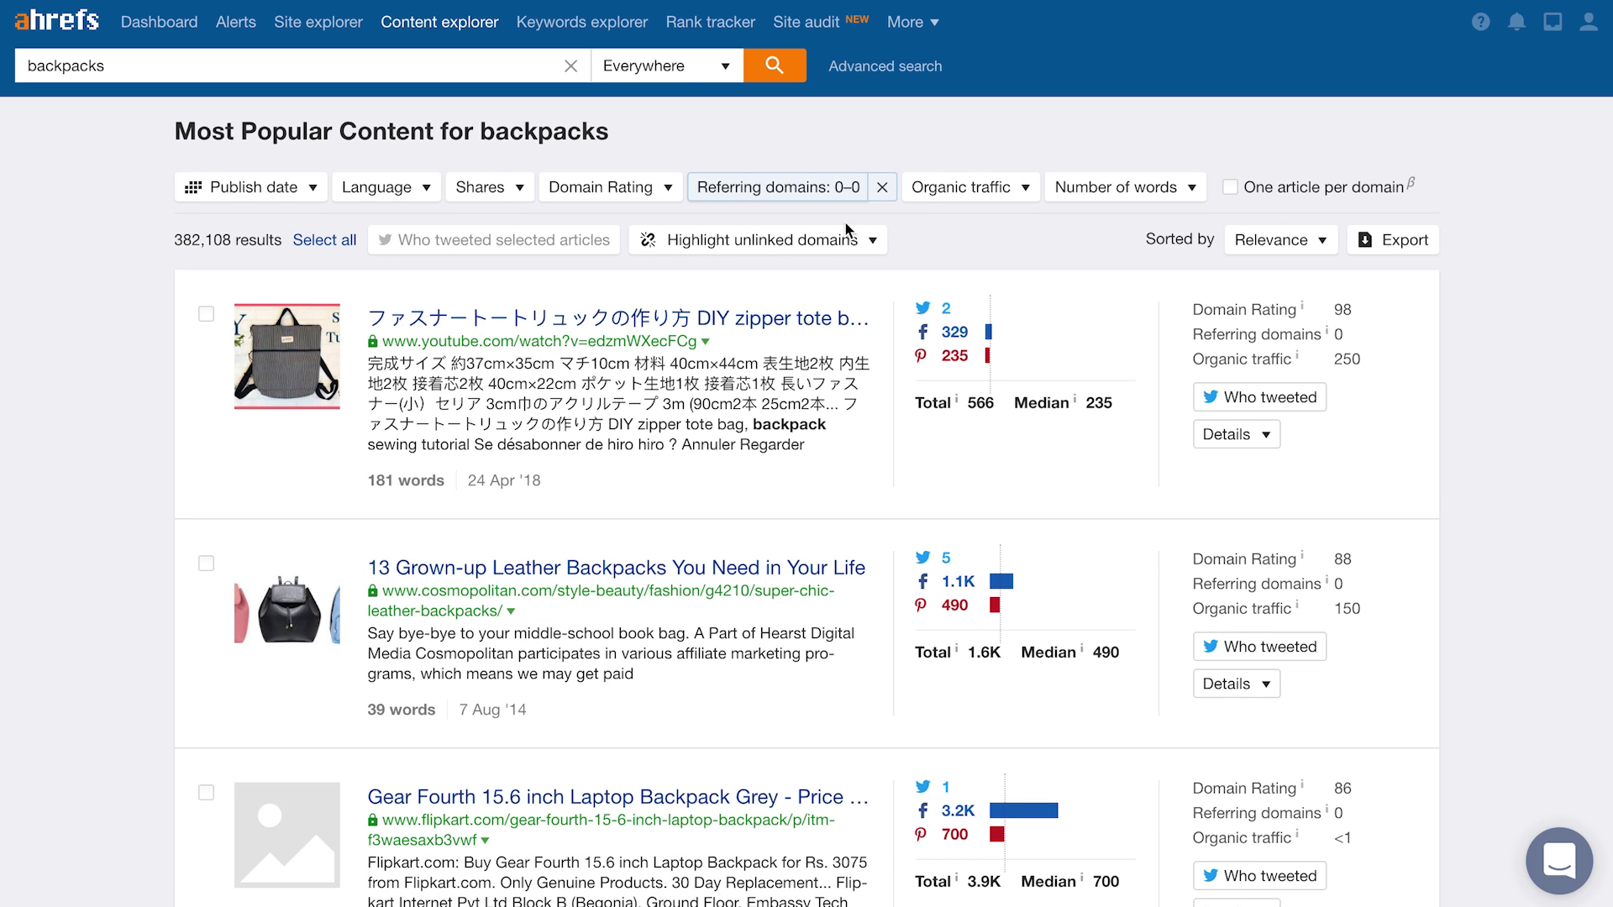
Step: Filter the backpacks results to organic traffic of 1,000 or more
click(969, 188)
click(1002, 235)
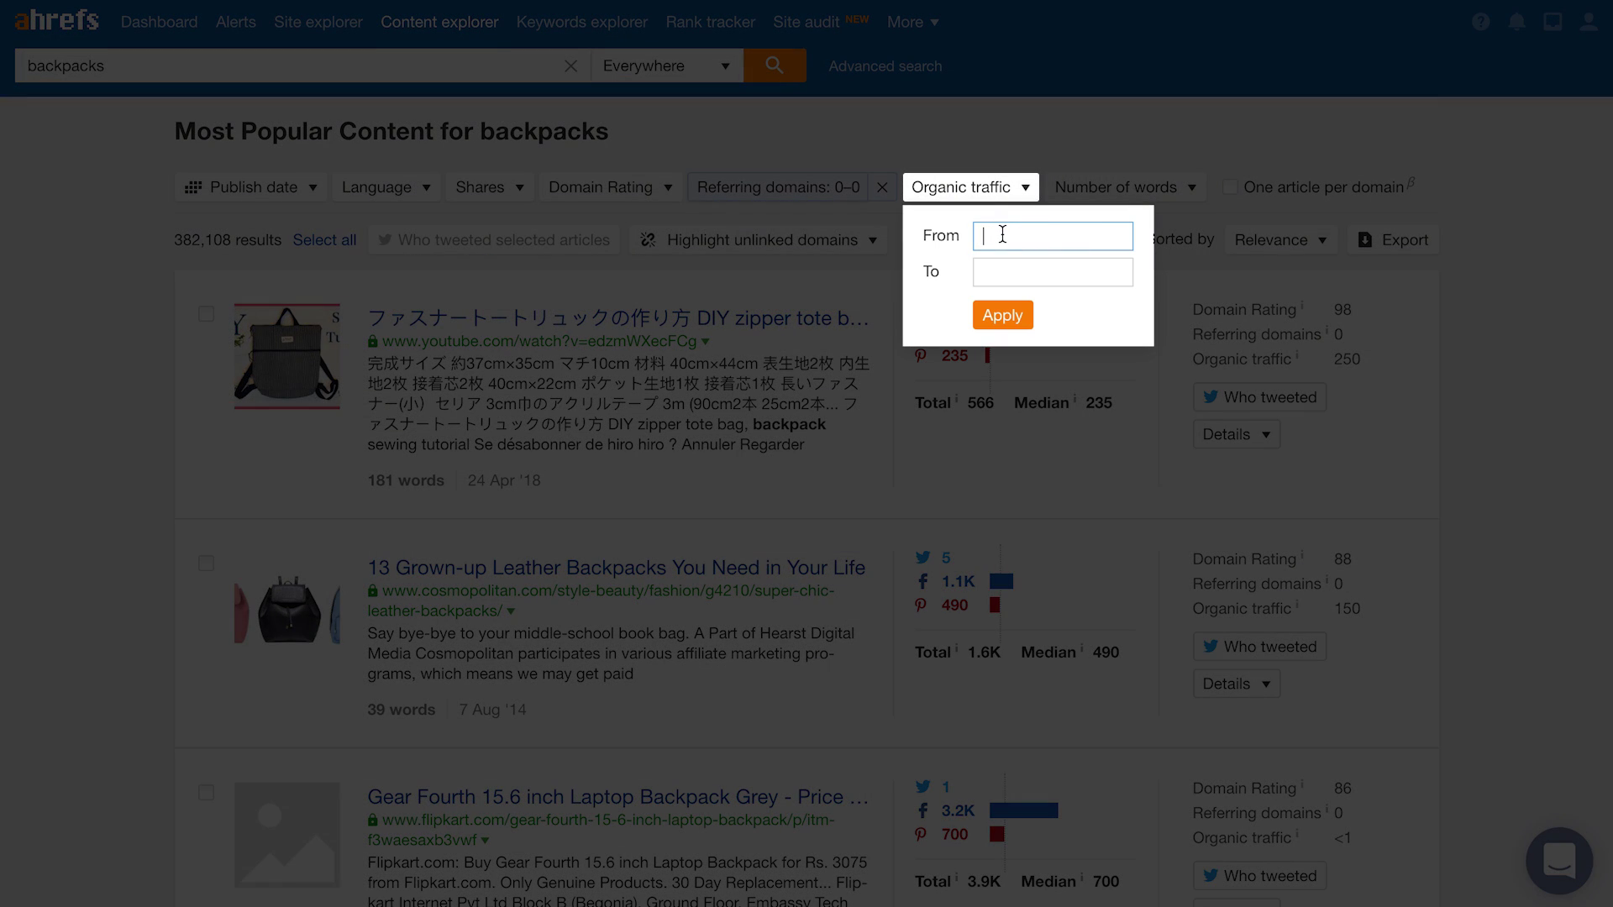
click(1053, 272)
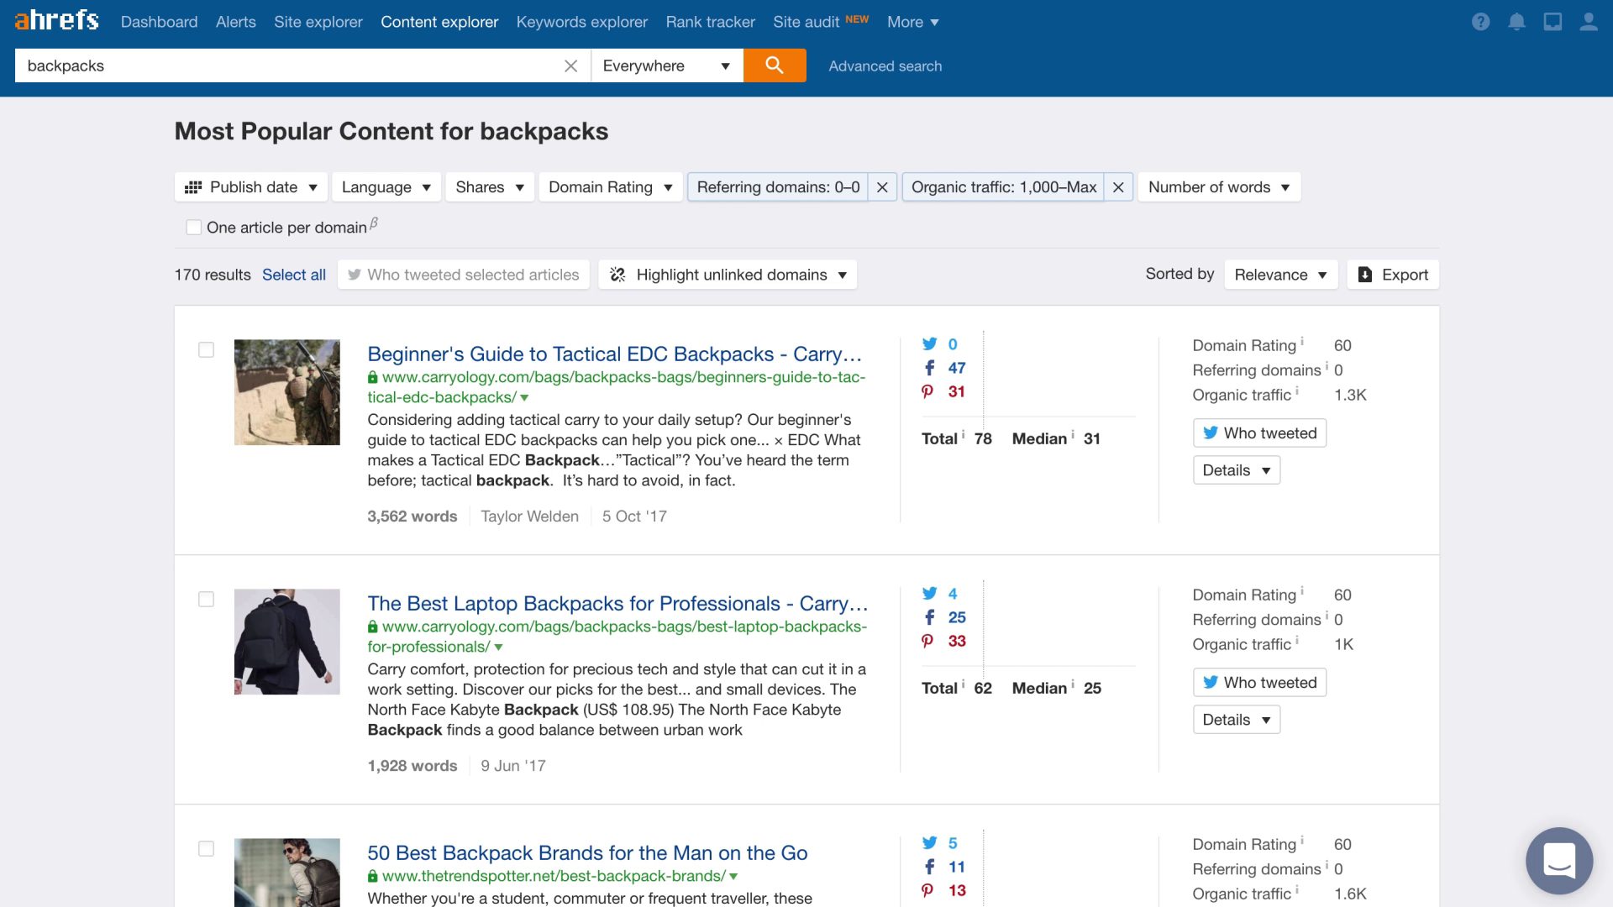
click(252, 66)
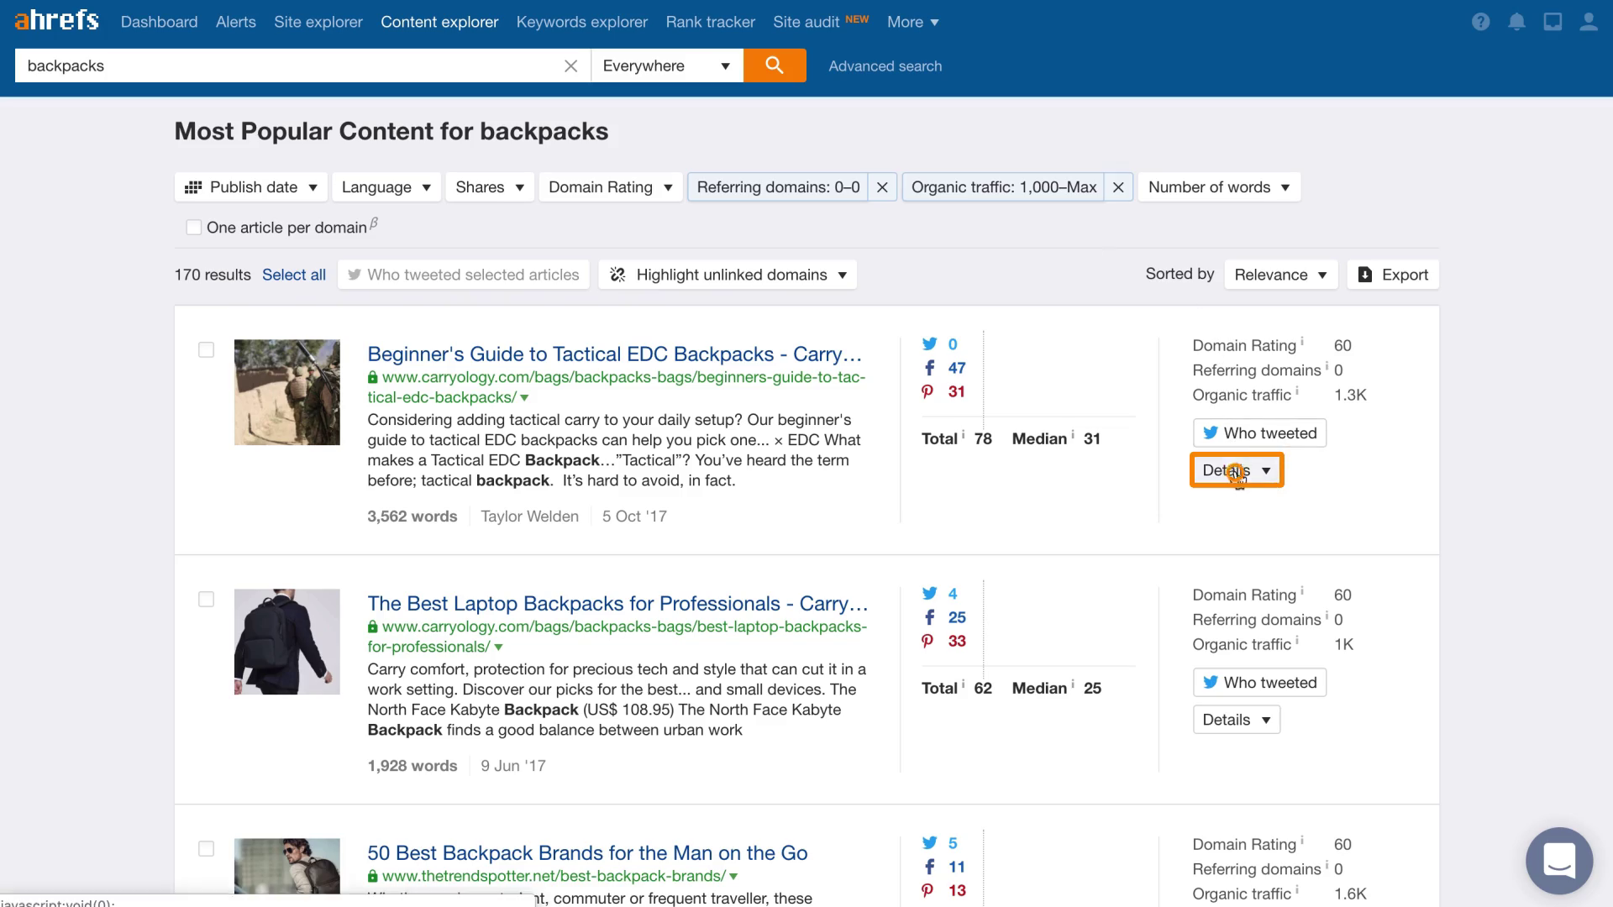
Step: Expand the tactical EDC backpacks guide's details and list its 823 organic keywords
click(1231, 468)
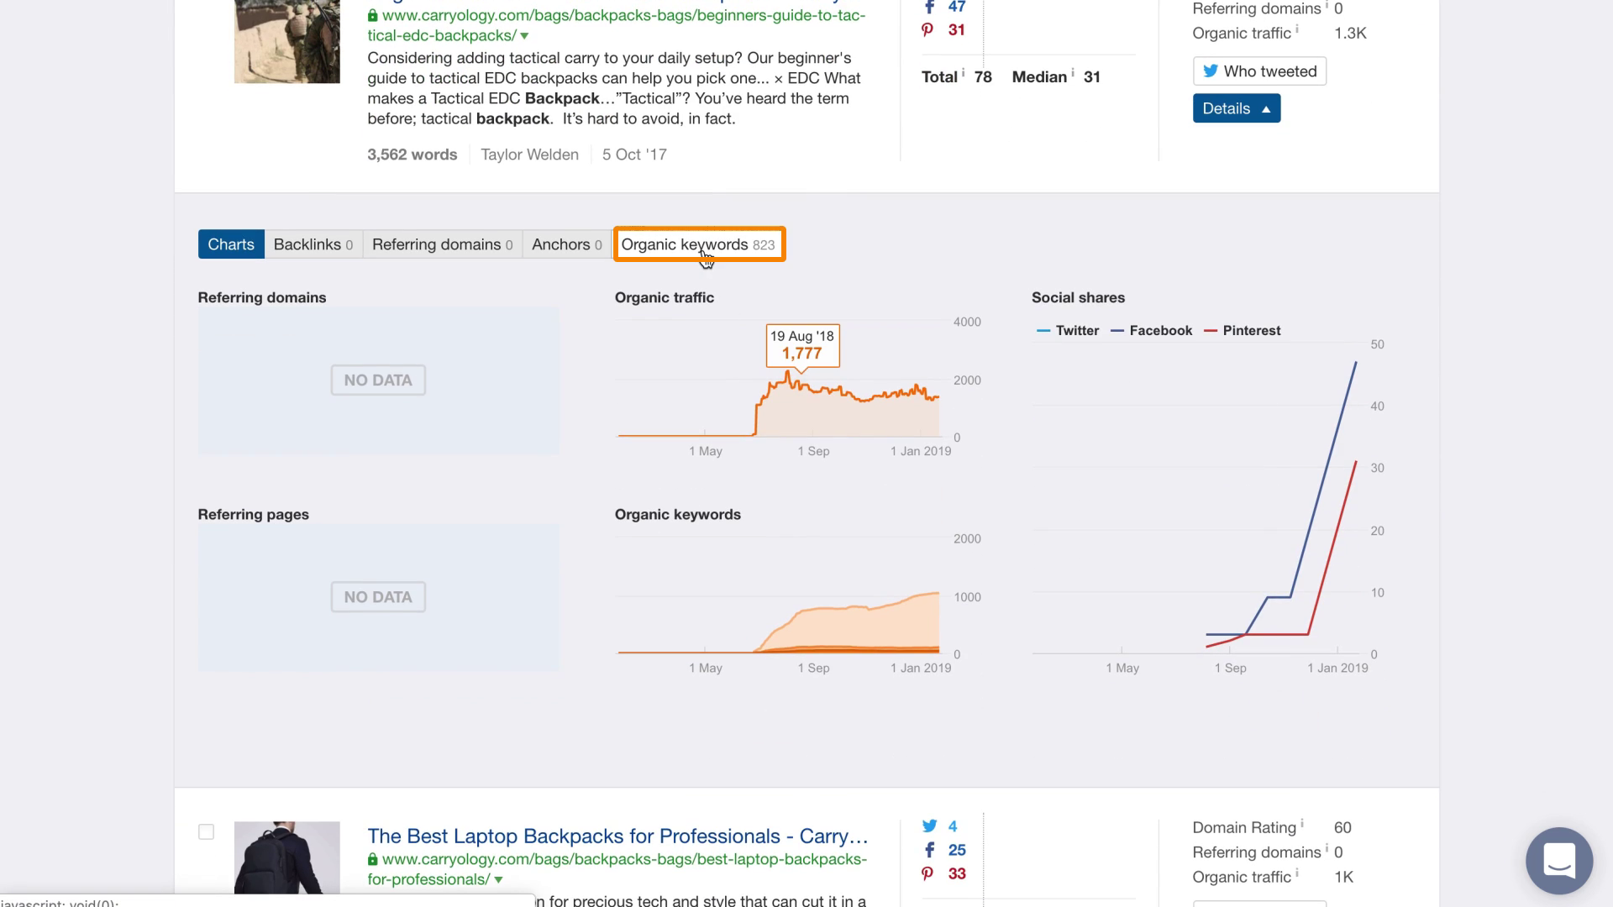
click(702, 246)
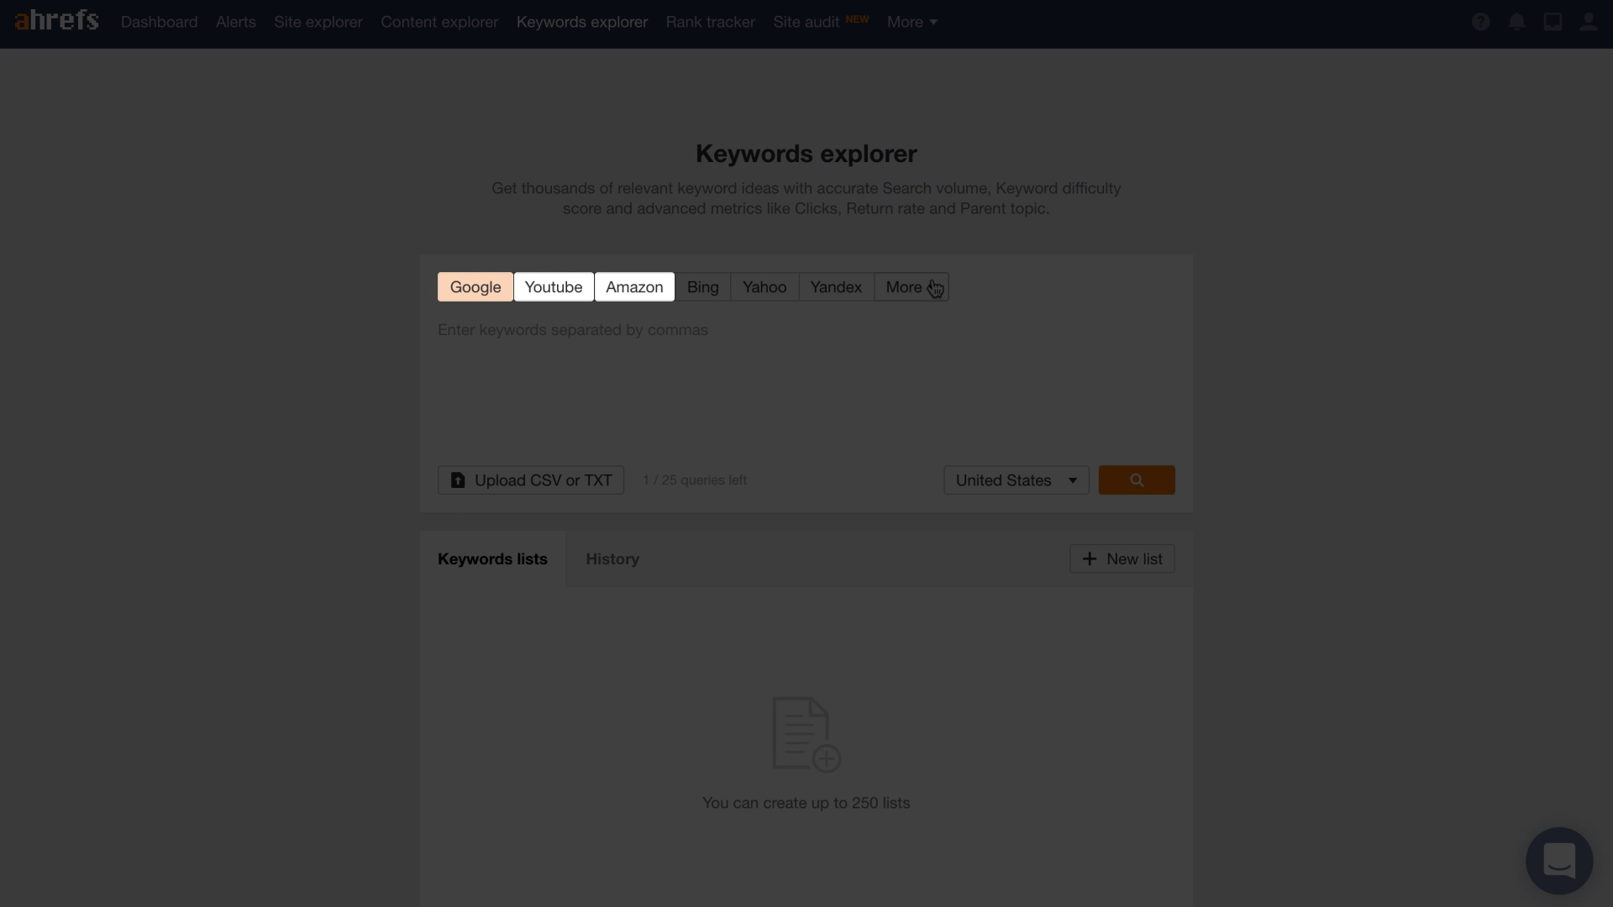
Step: Search 'how to make slime' in Keywords Explorer and scroll to its SERP position history and overview
click(935, 293)
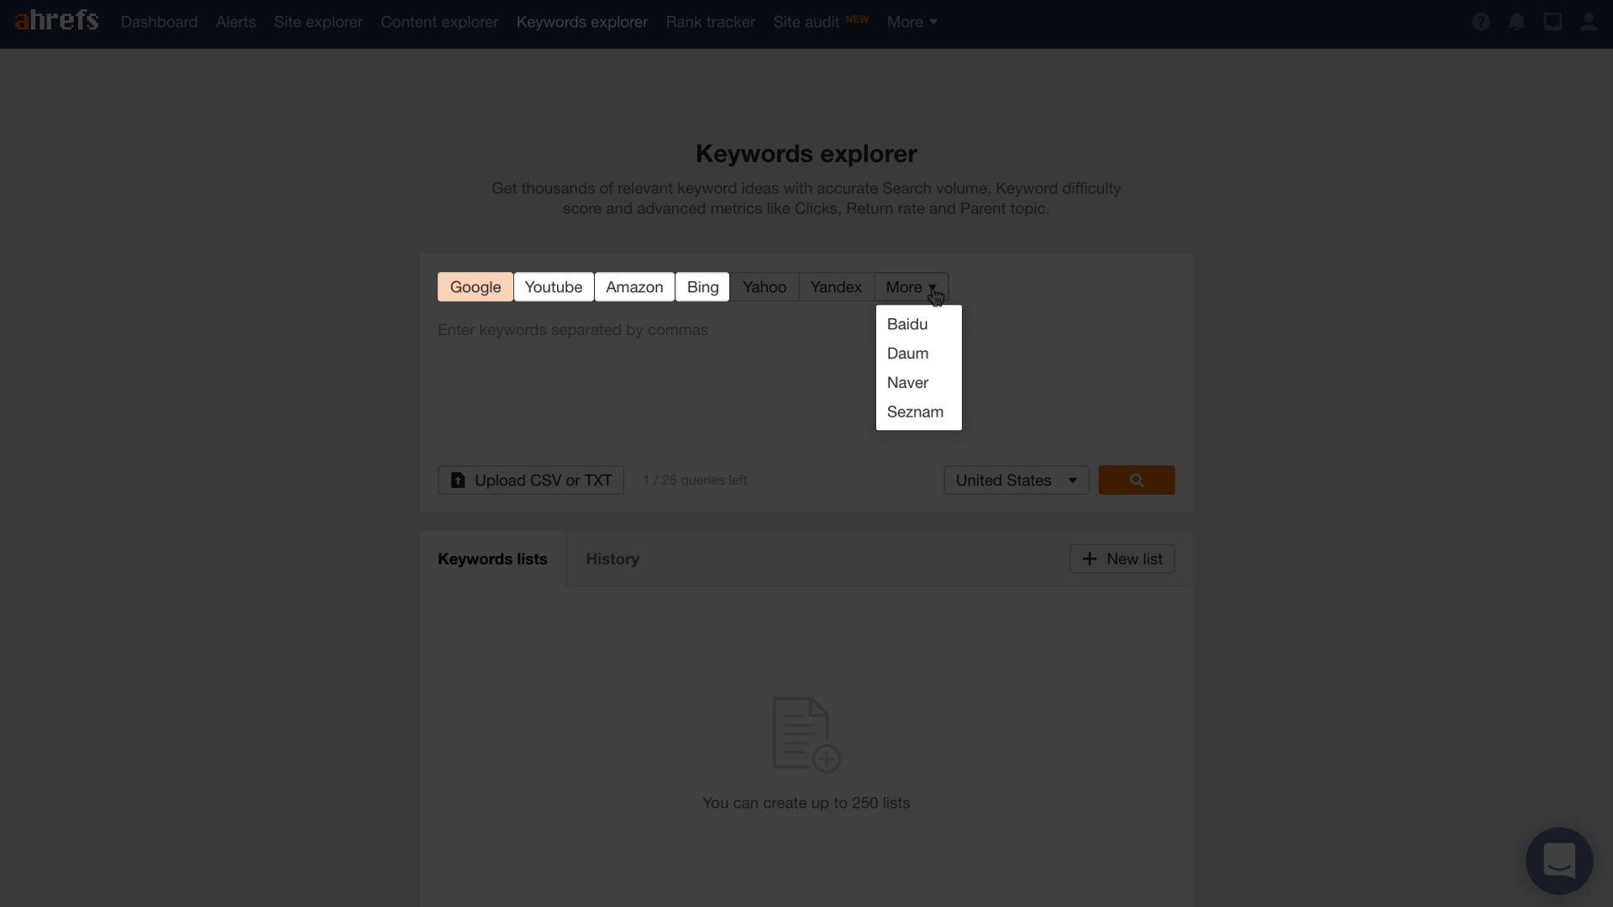
click(788, 345)
text(how to make slime)
key(Return)
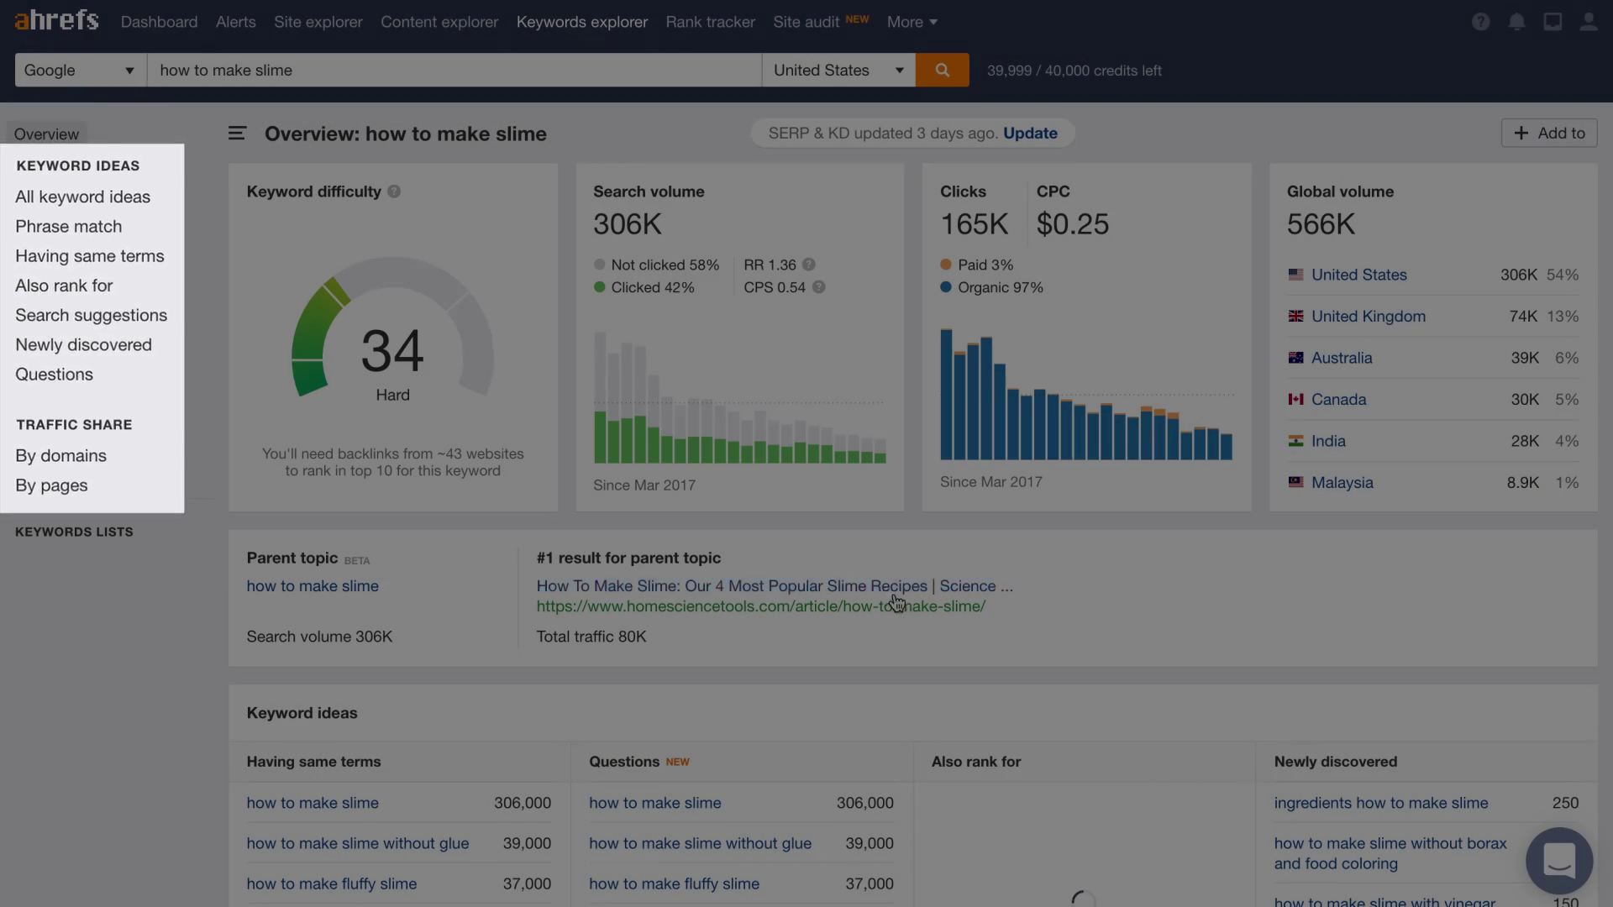
scroll(904, 609, down, 10)
scroll(904, 609, down, 3)
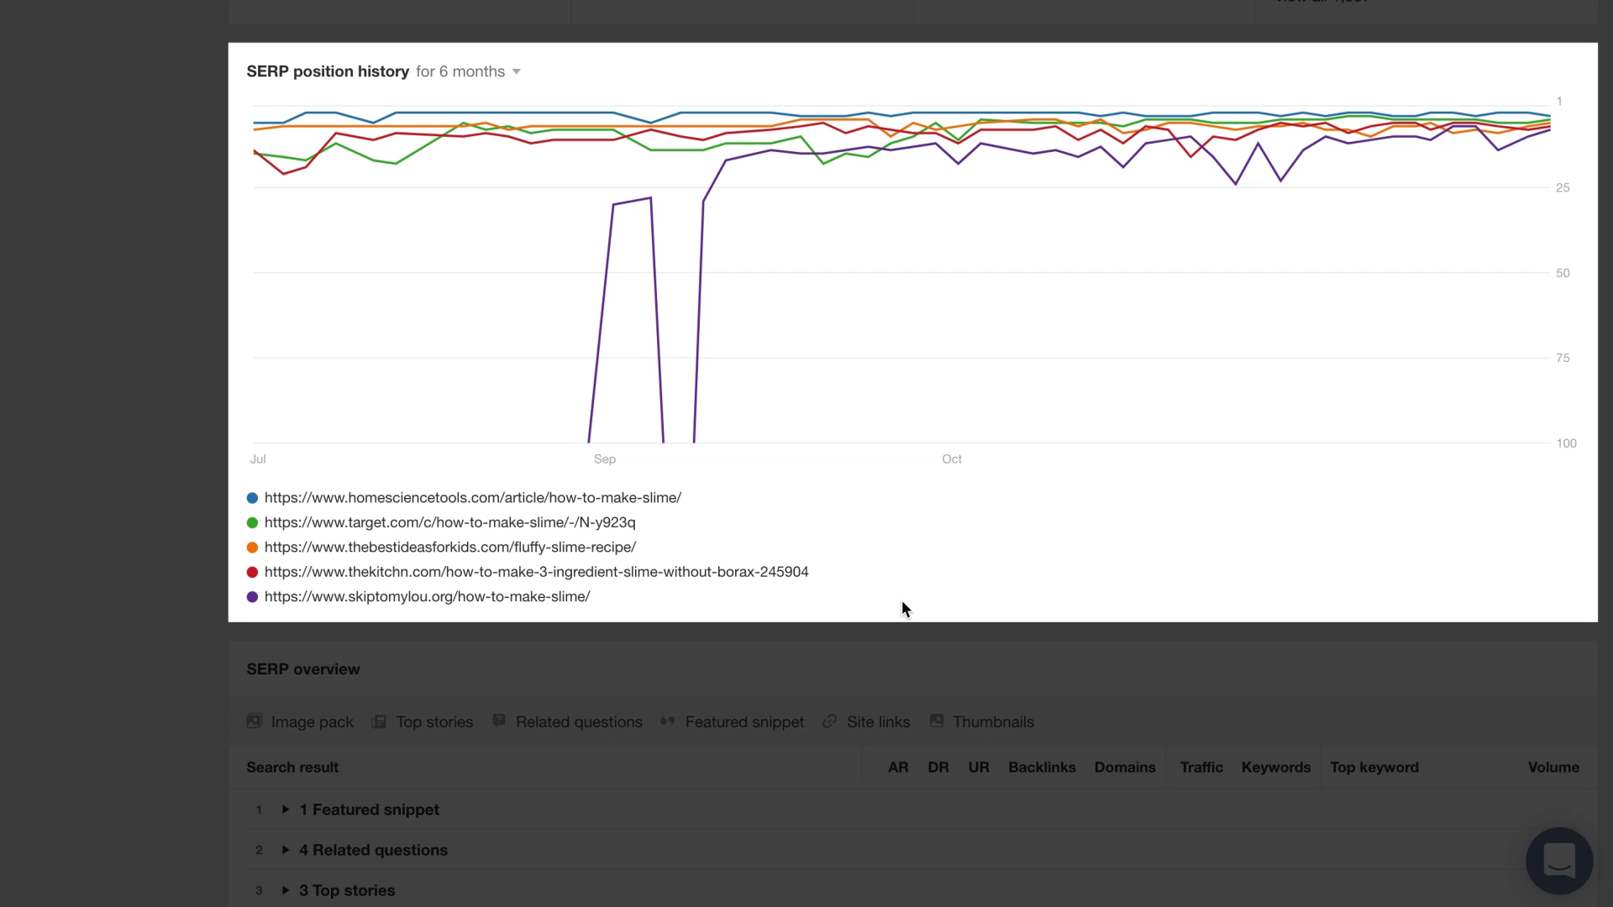
scroll(902, 608, down, 8)
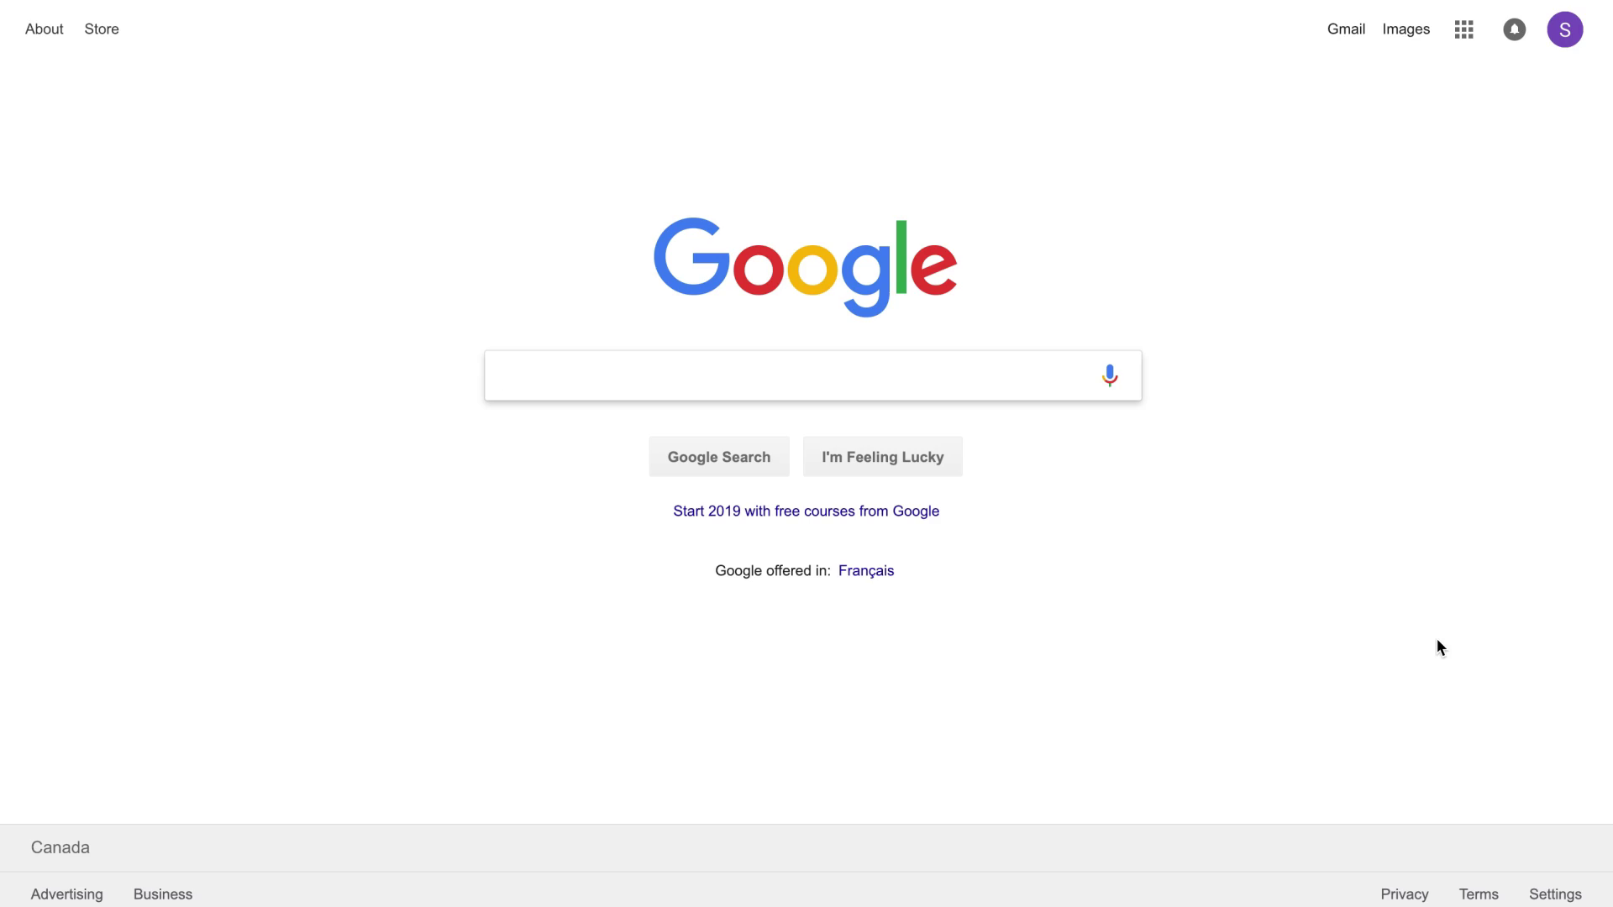
Step: Search Google for "write for us" camping
text("write for us" camping)
key(Return)
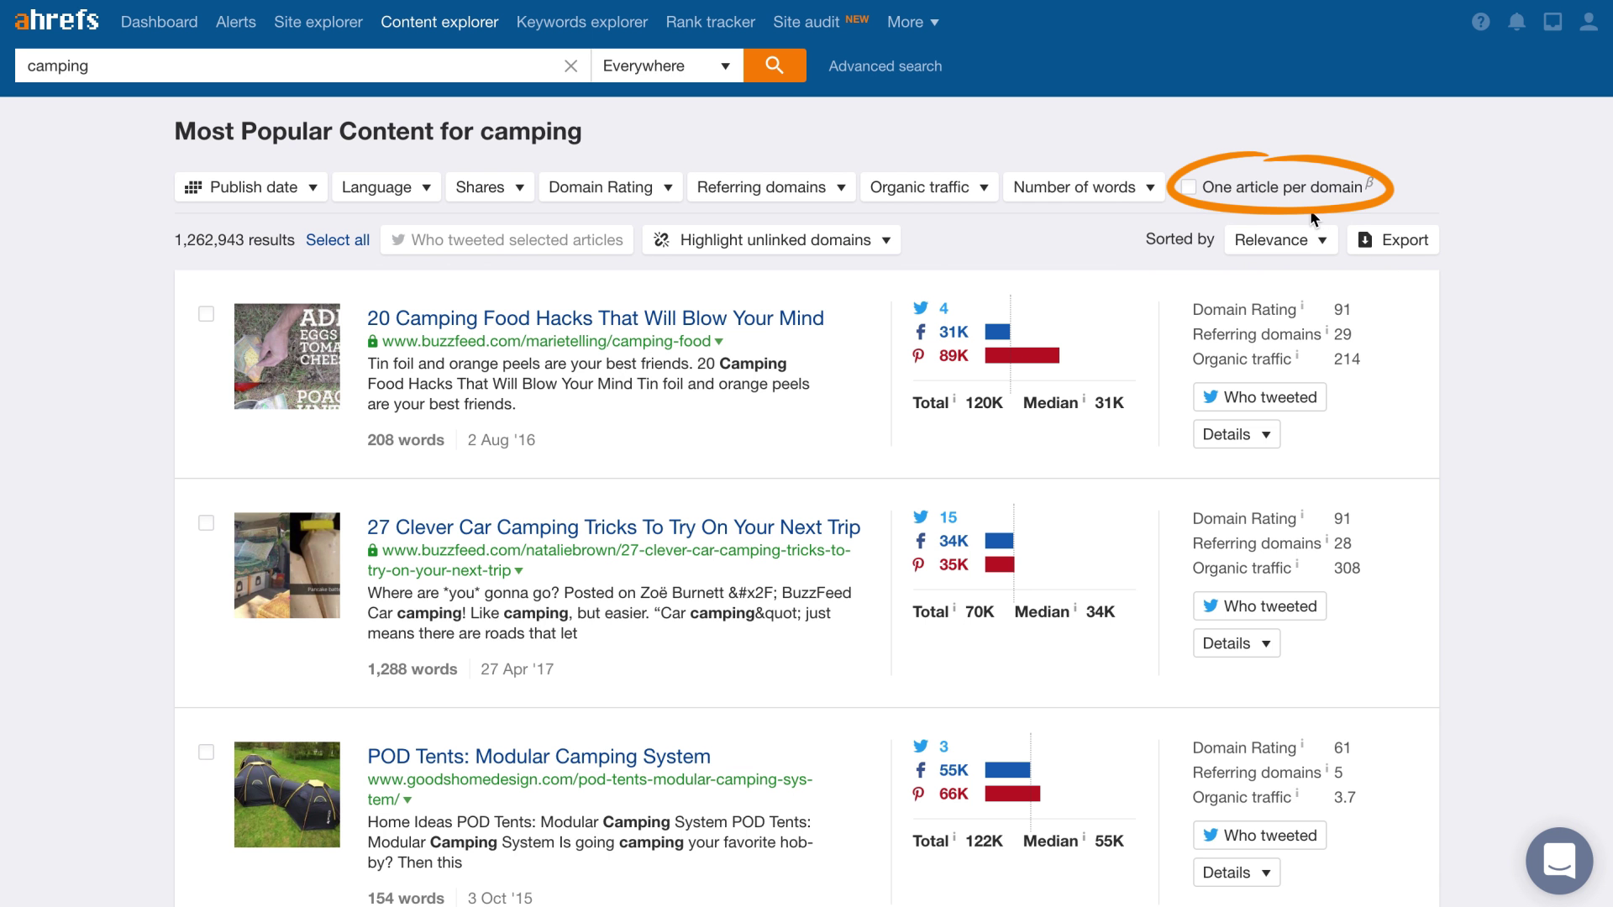
Step: Show one camping article per domain, trying Domain Rating 30–40 then settling on 50–70
click(1201, 187)
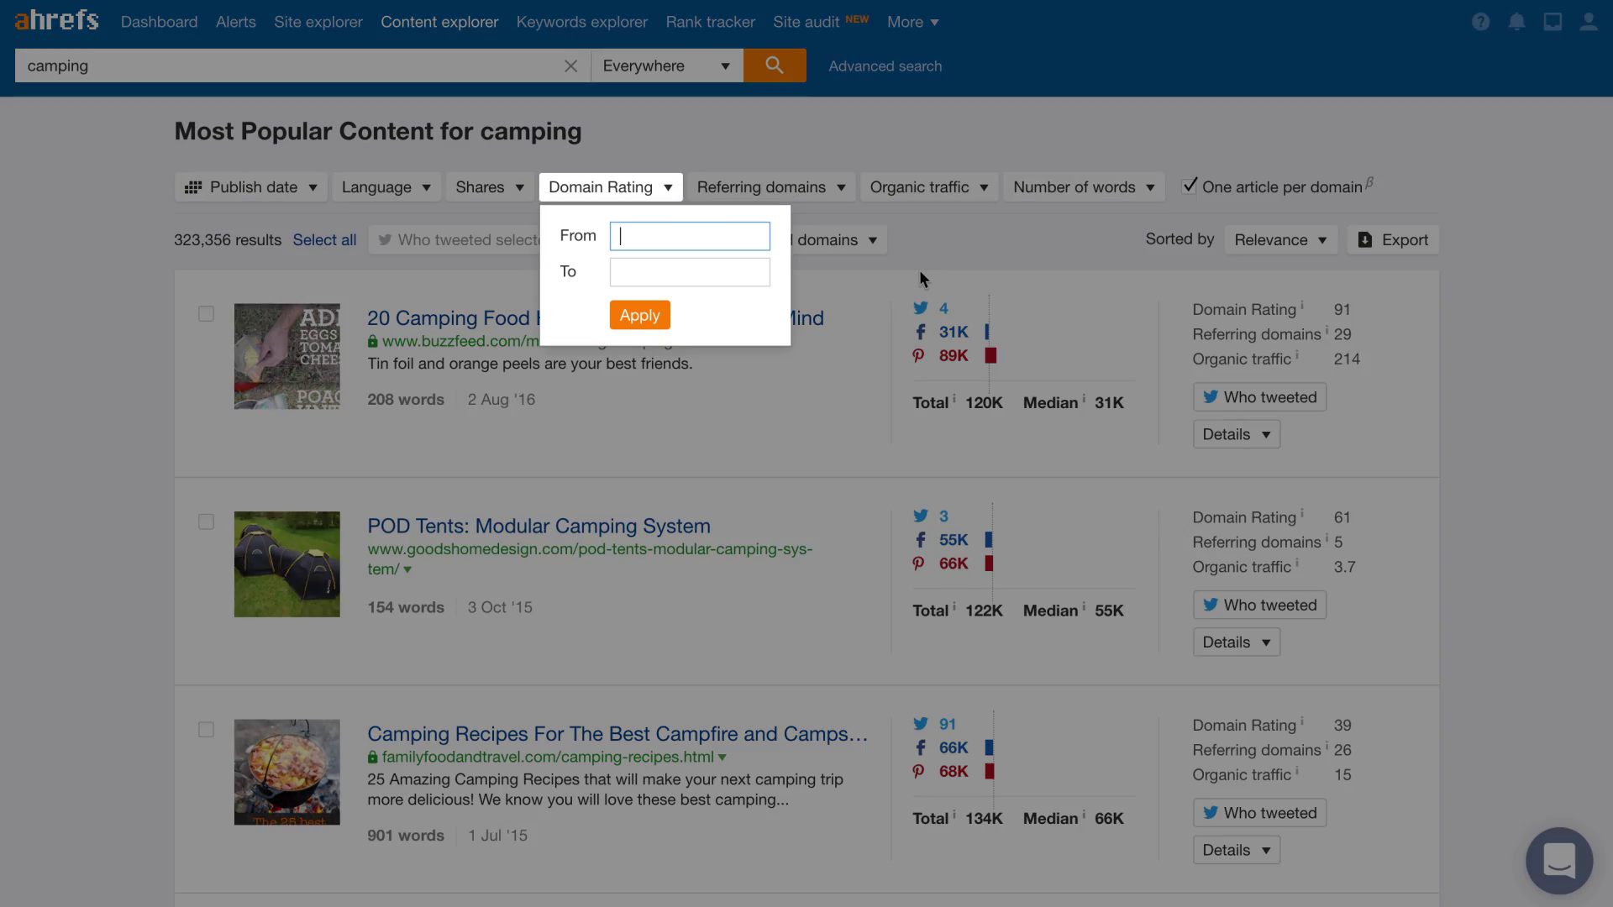
text(30)
key(Tab)
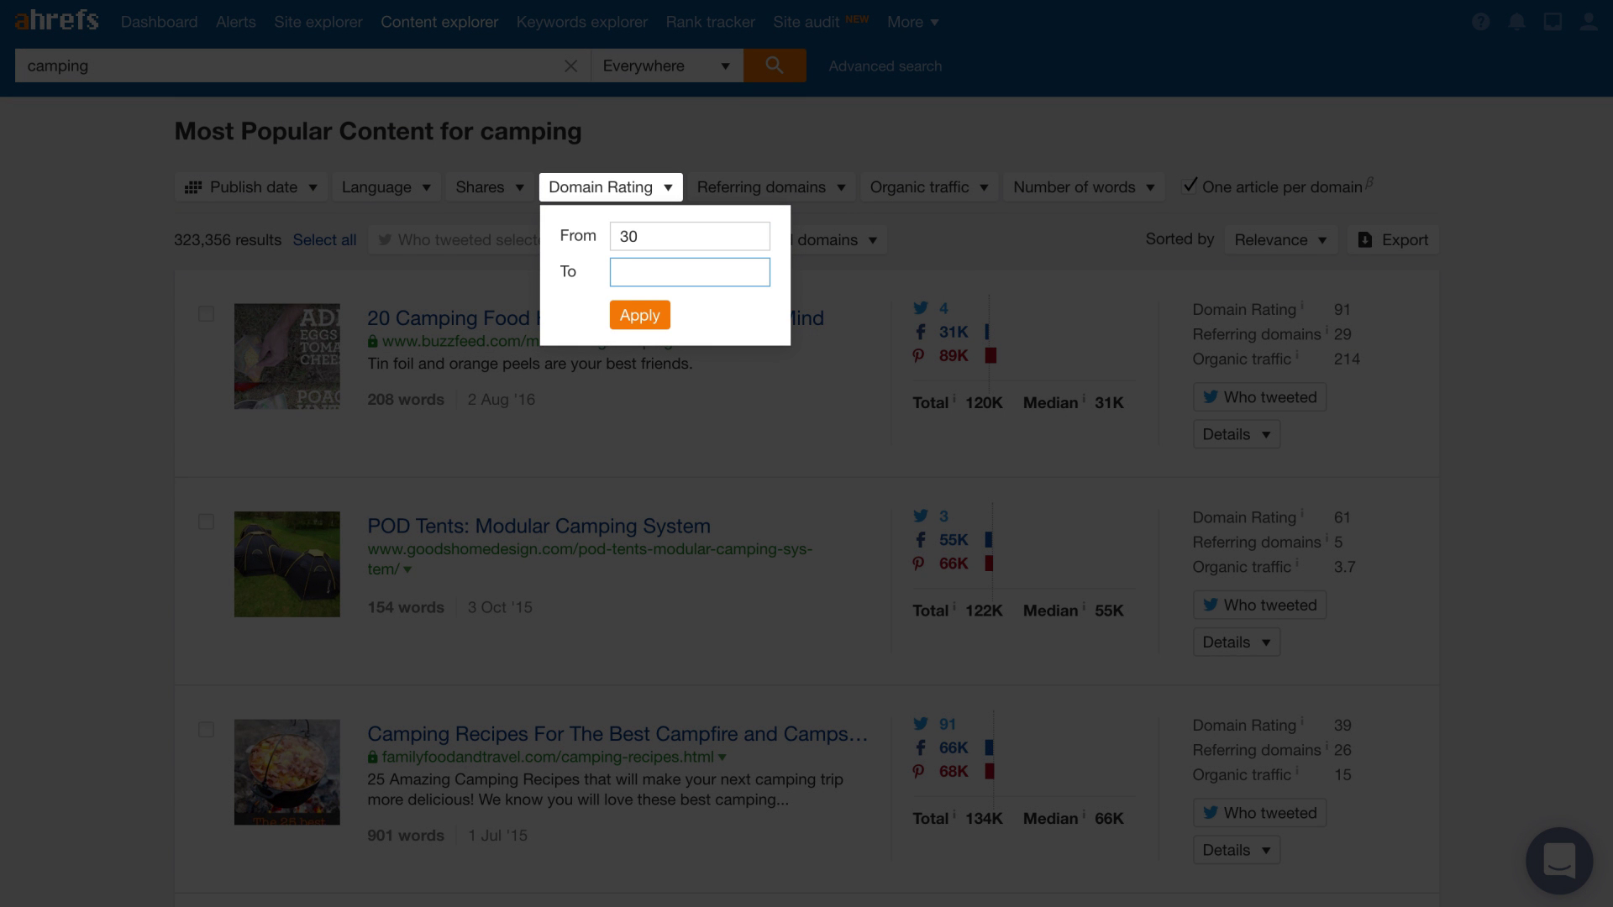
click(651, 316)
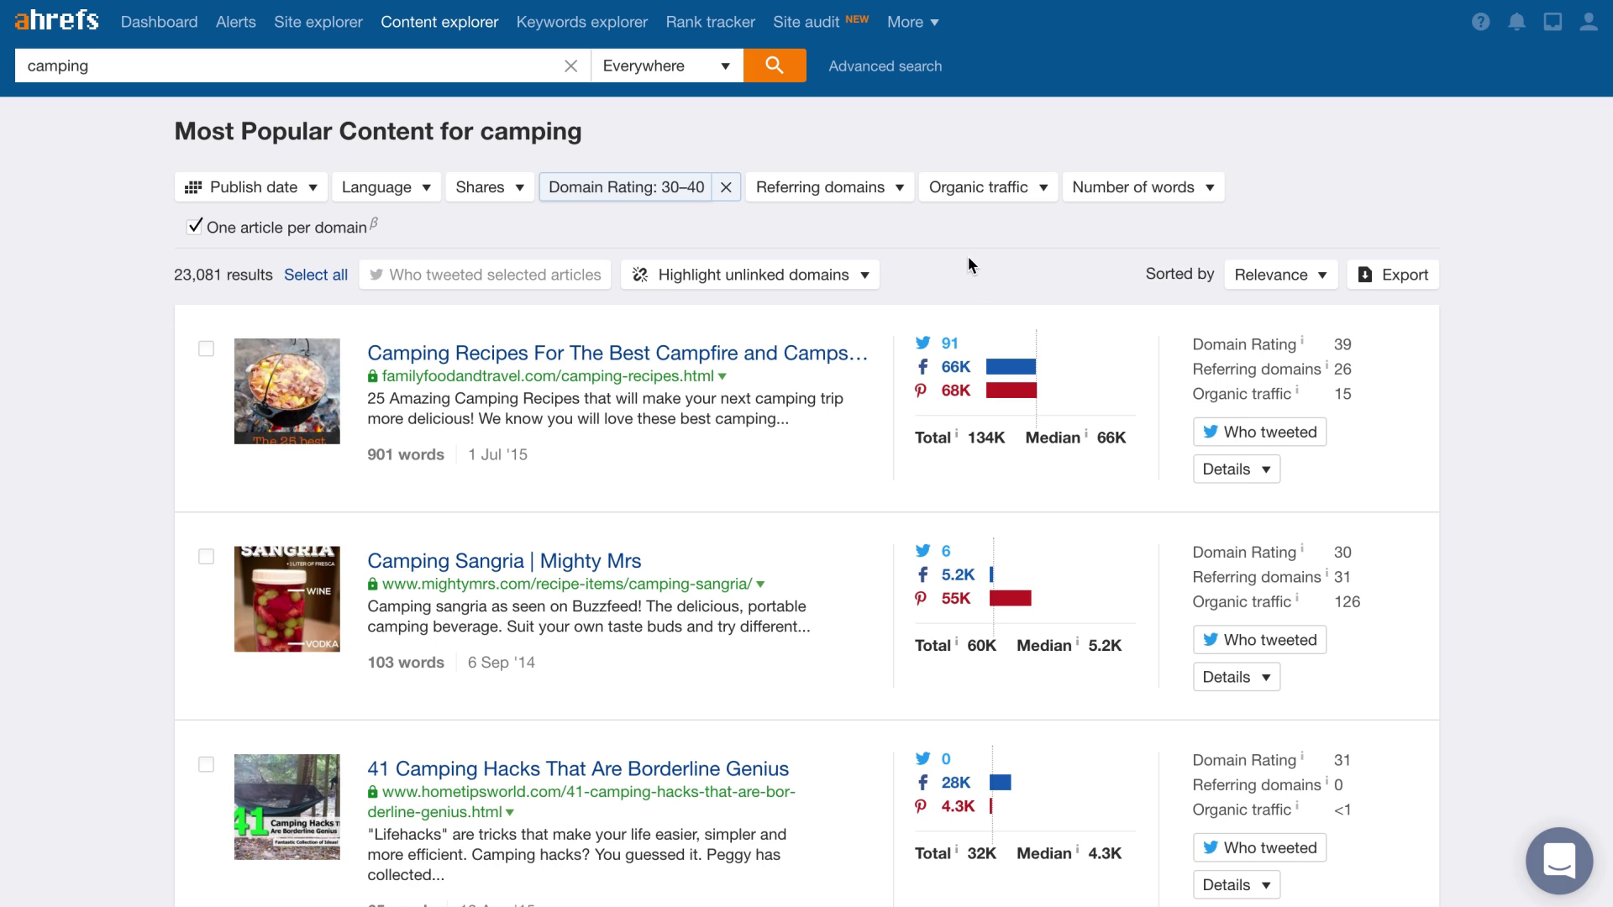
click(649, 187)
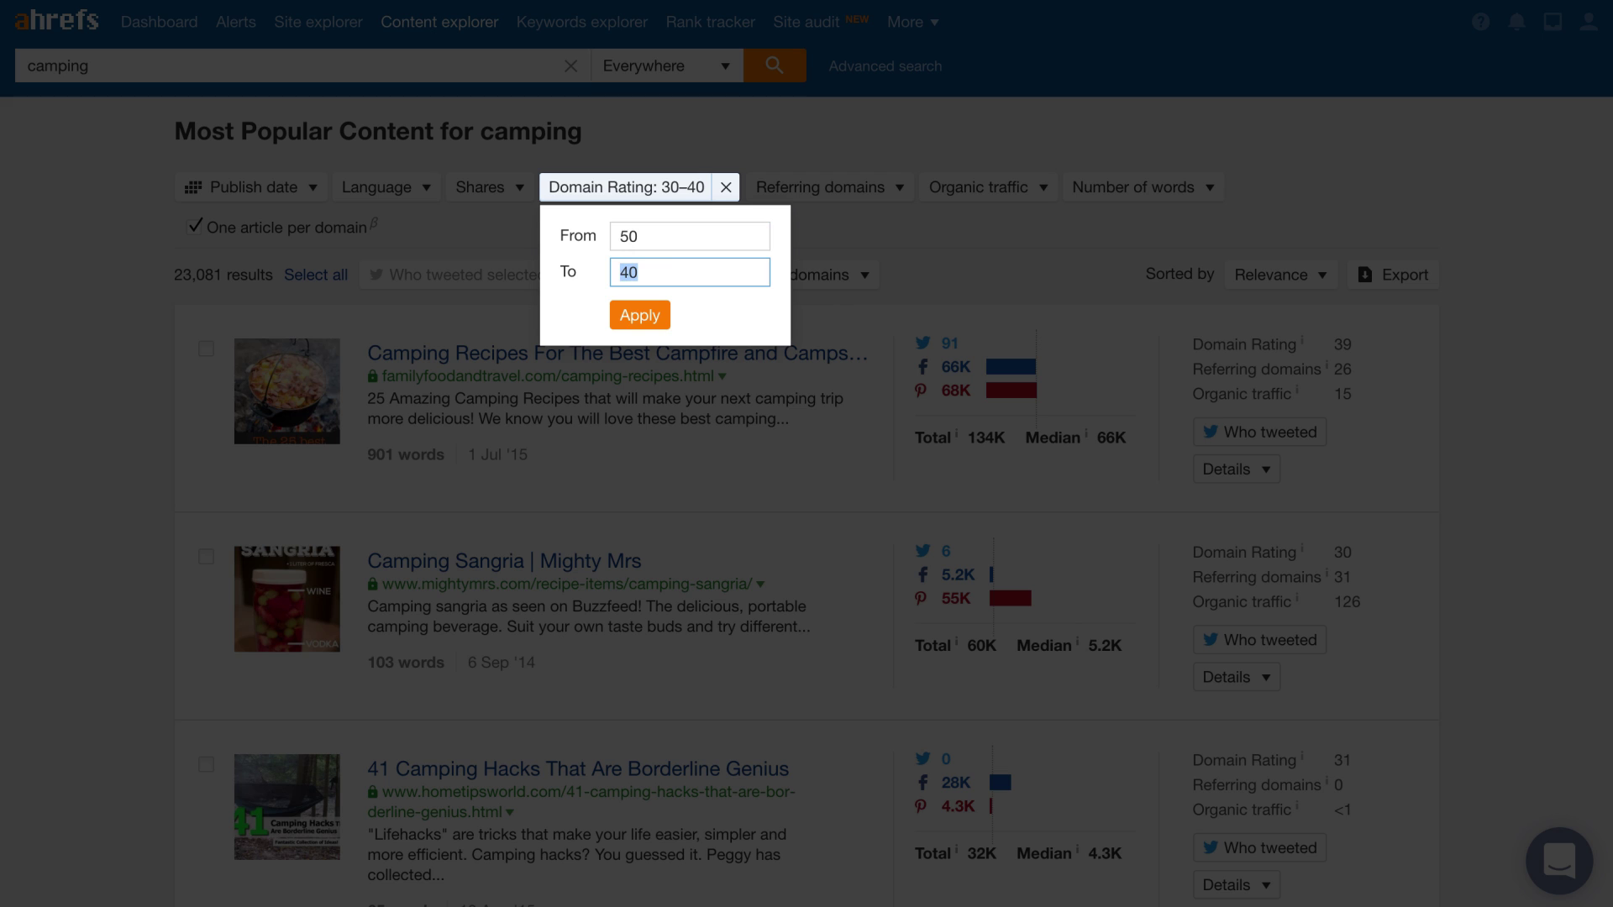
click(638, 315)
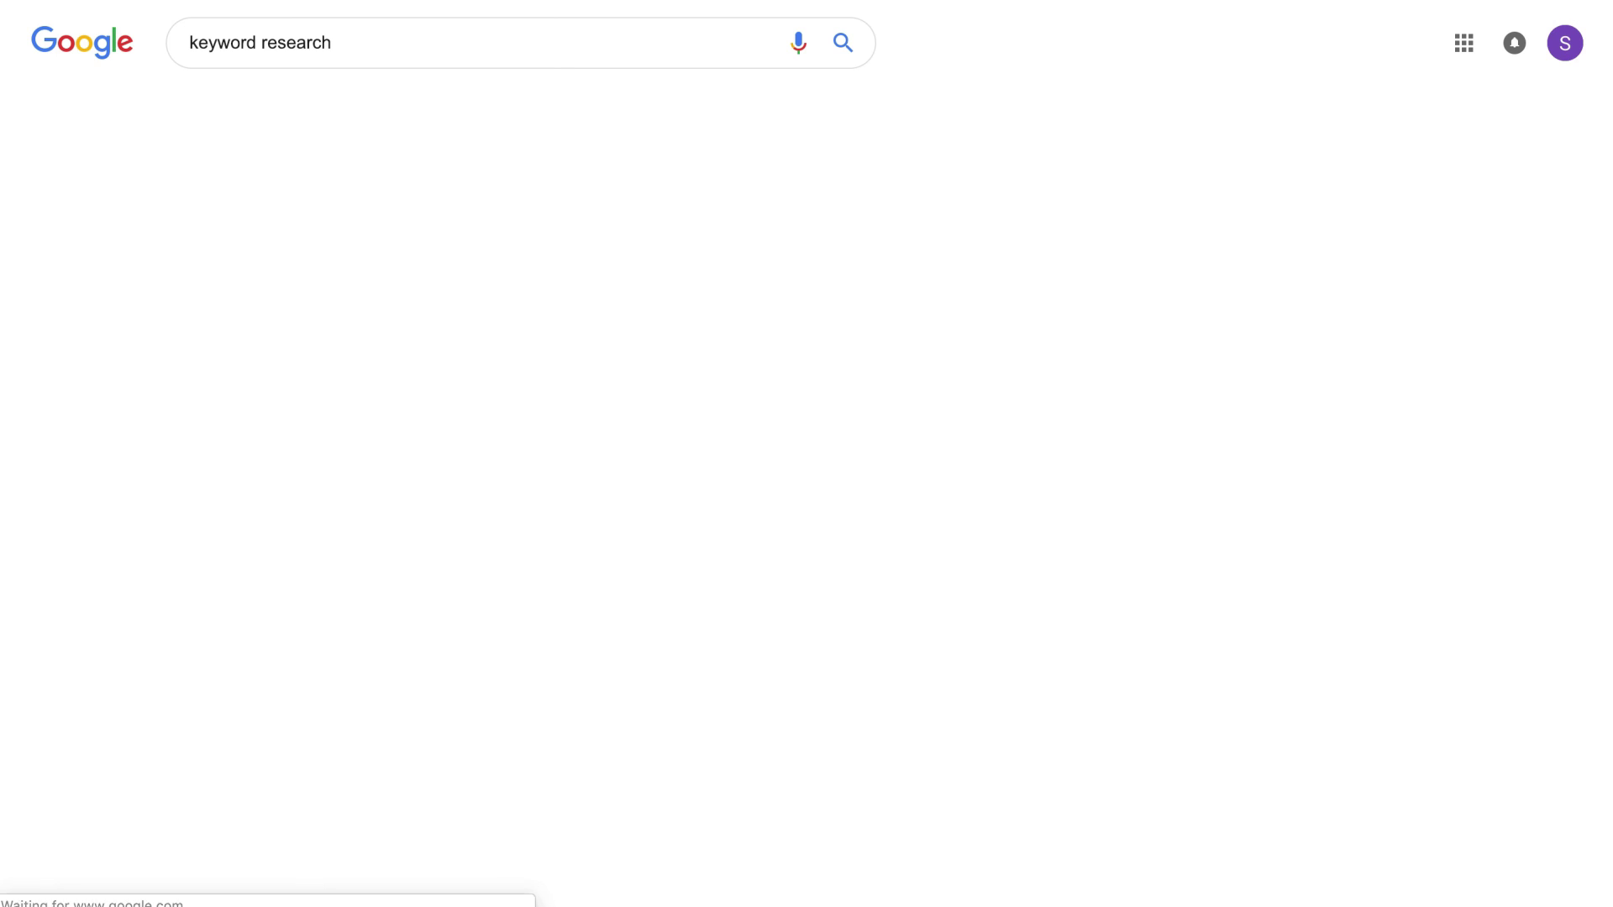
Step: Copy the link address of the Moz 'How To Do Keyword Research' search result
right_click(649, 440)
click(799, 642)
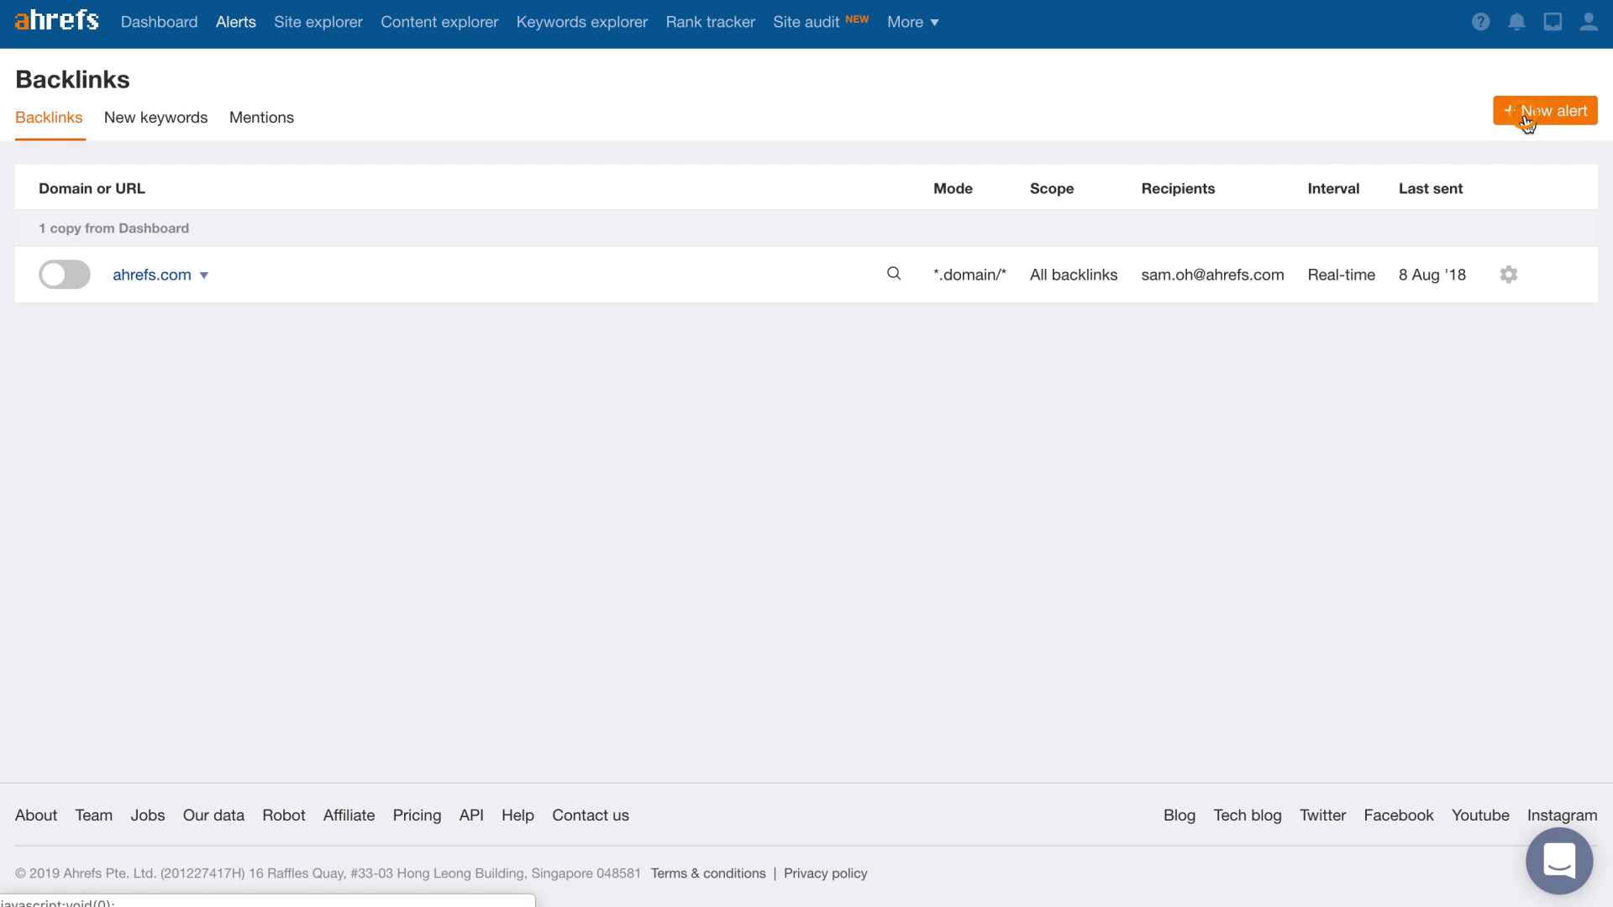
Step: Create a new backlink alert for the Moz guide URL with scope set to New backlinks
click(1521, 124)
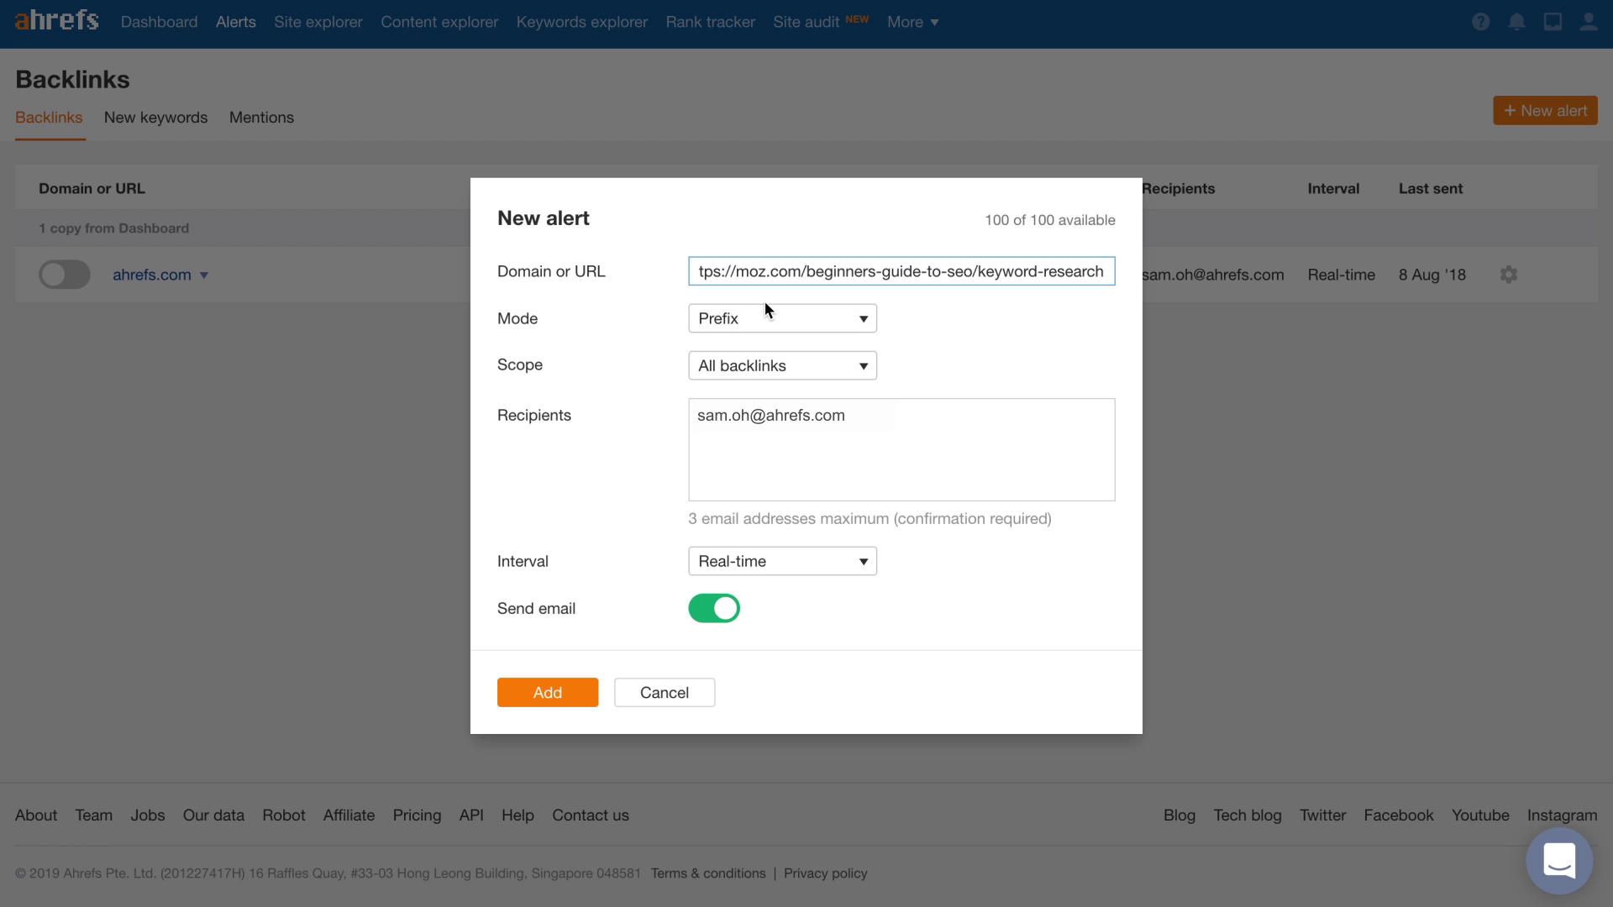
click(753, 375)
click(752, 386)
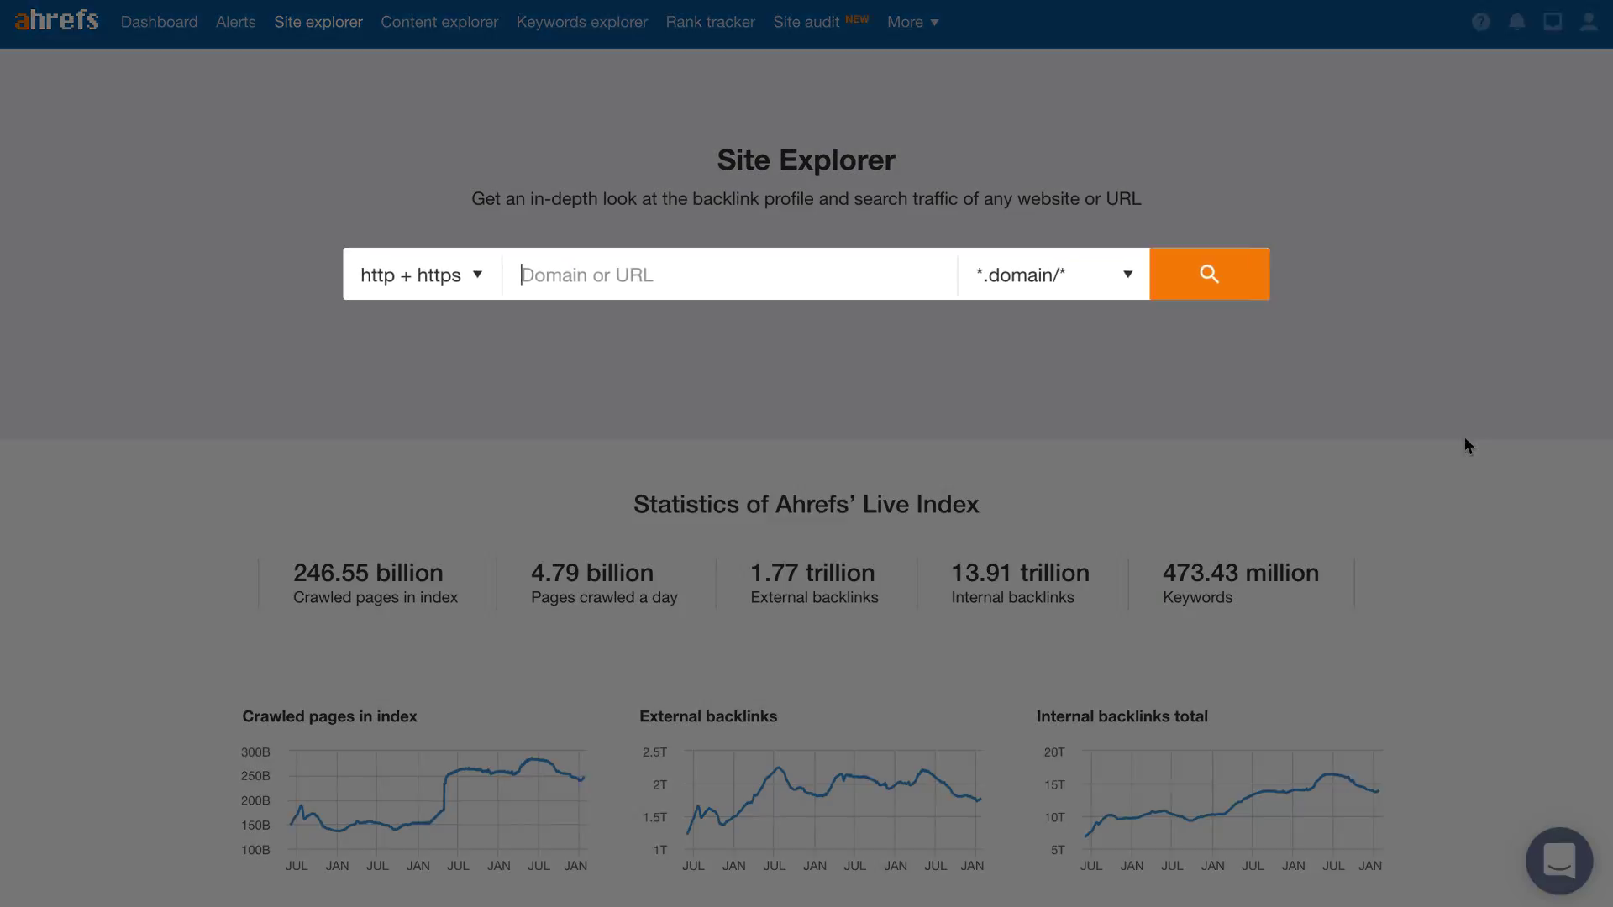
Step: Run Content Gap for ahrefs.com/blog/ against moz.com/blog/ and backlinko.com, requiring all targets, listing 506 keywords
text(ahrefs.com/blog/)
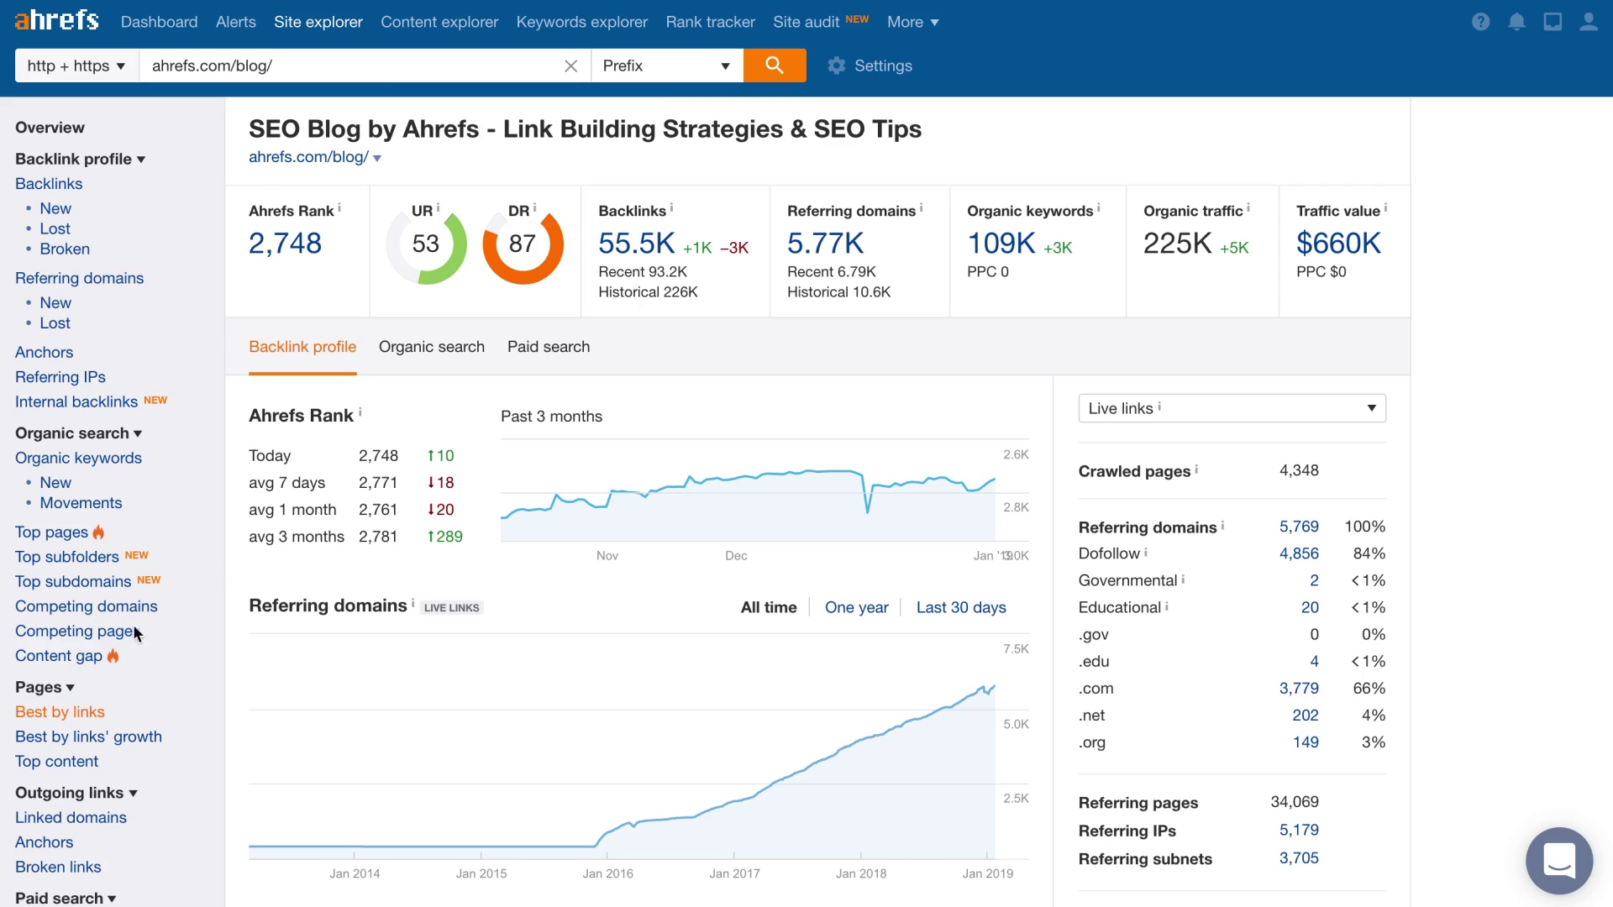
click(82, 661)
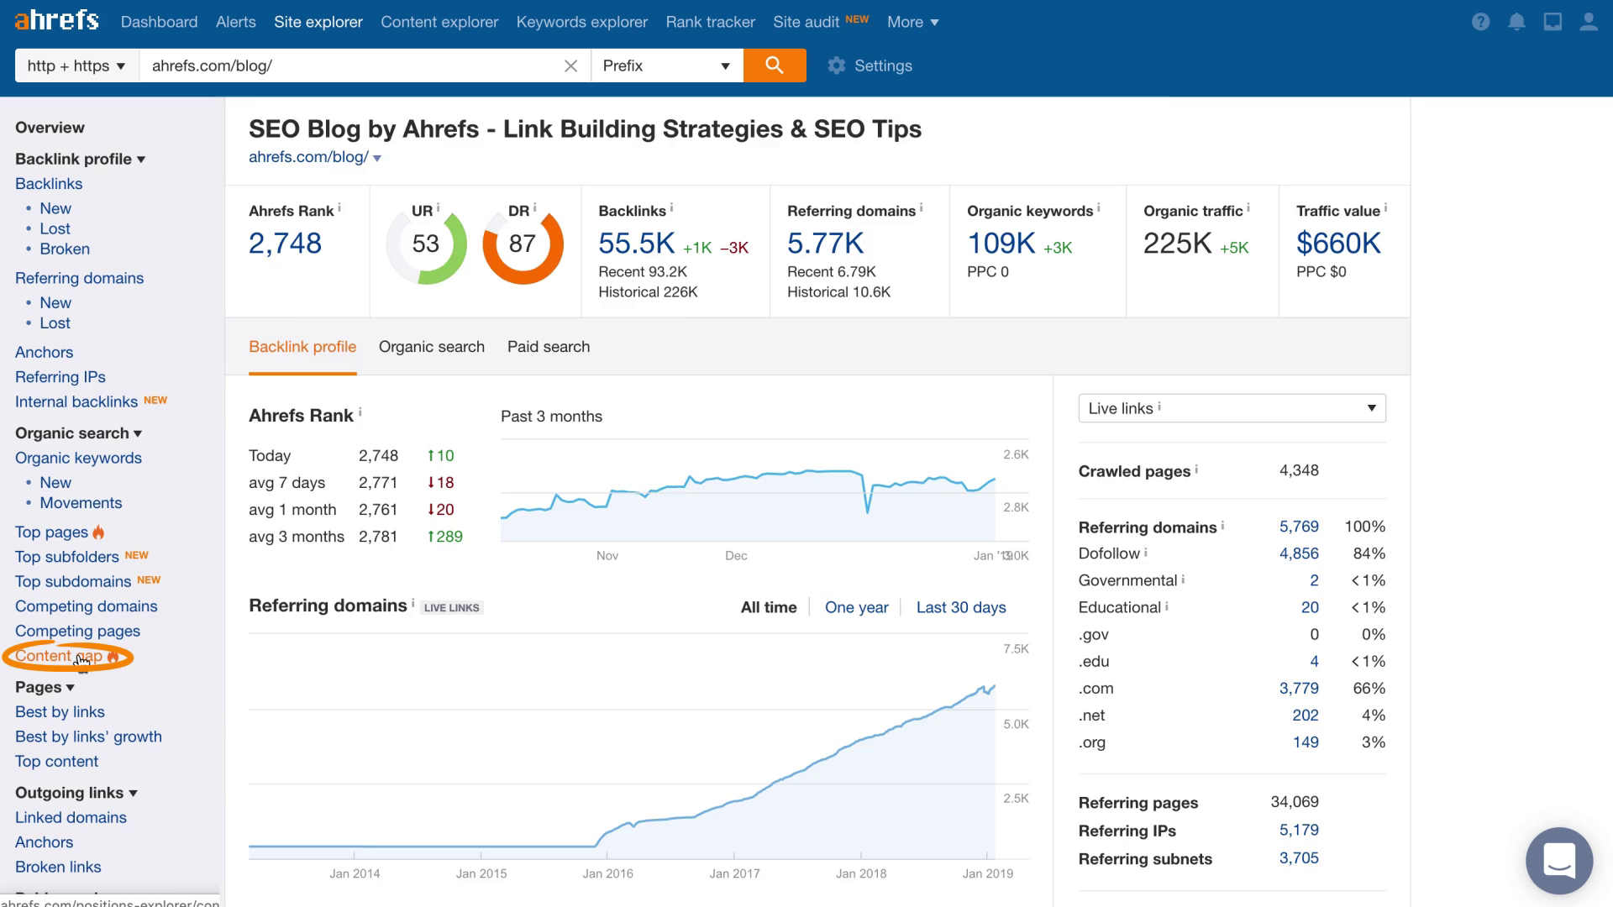
click(487, 237)
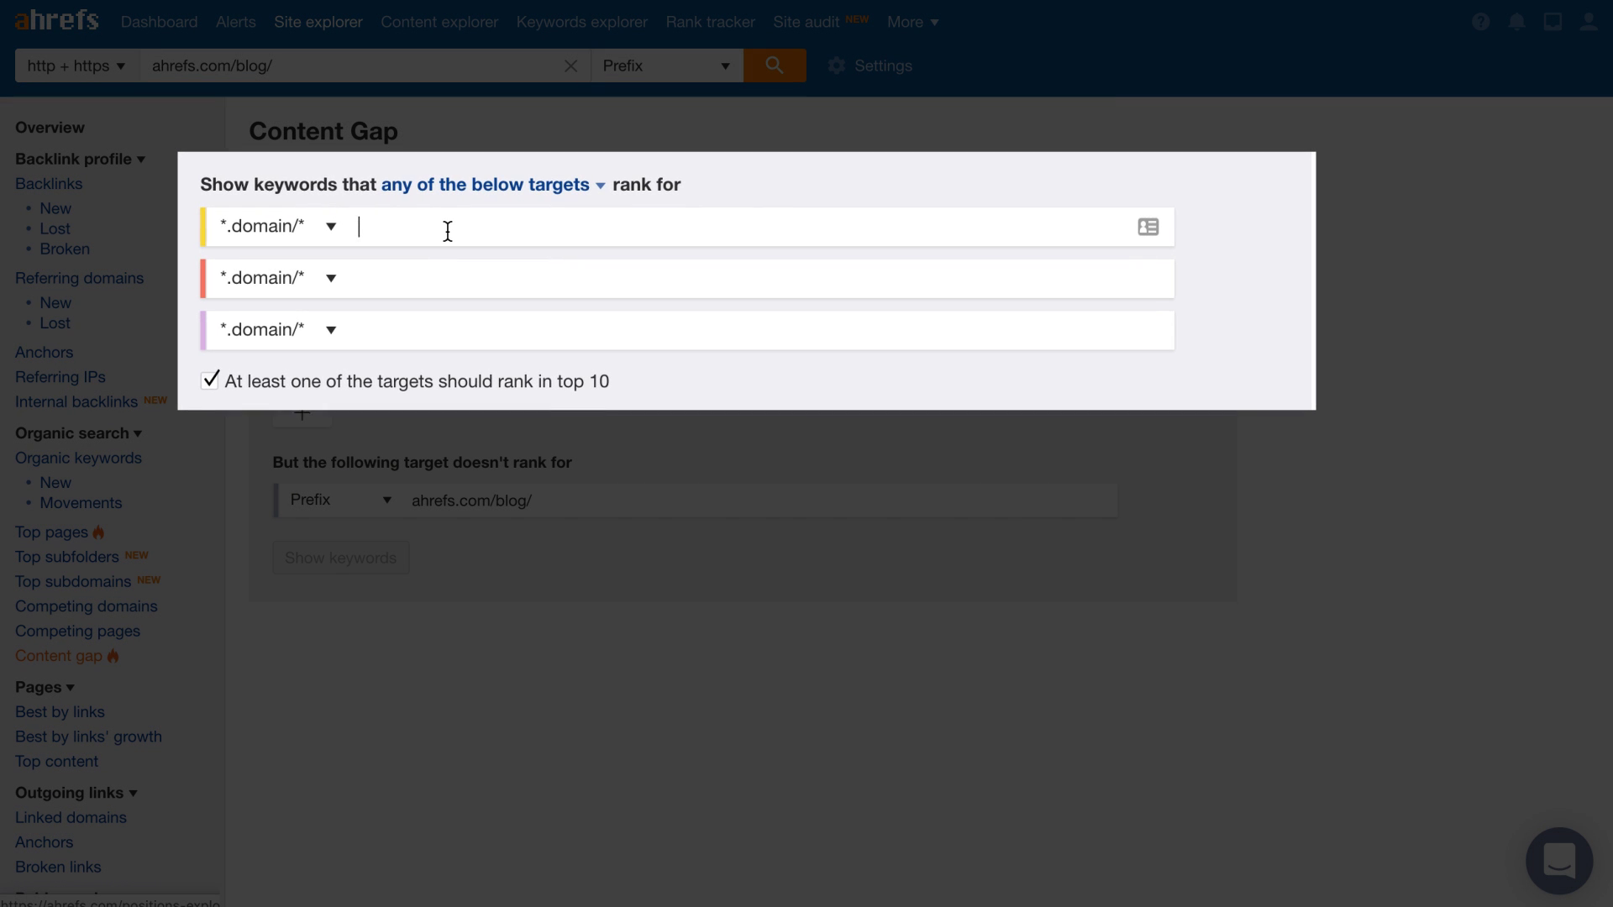
text(moz.com/blog/)
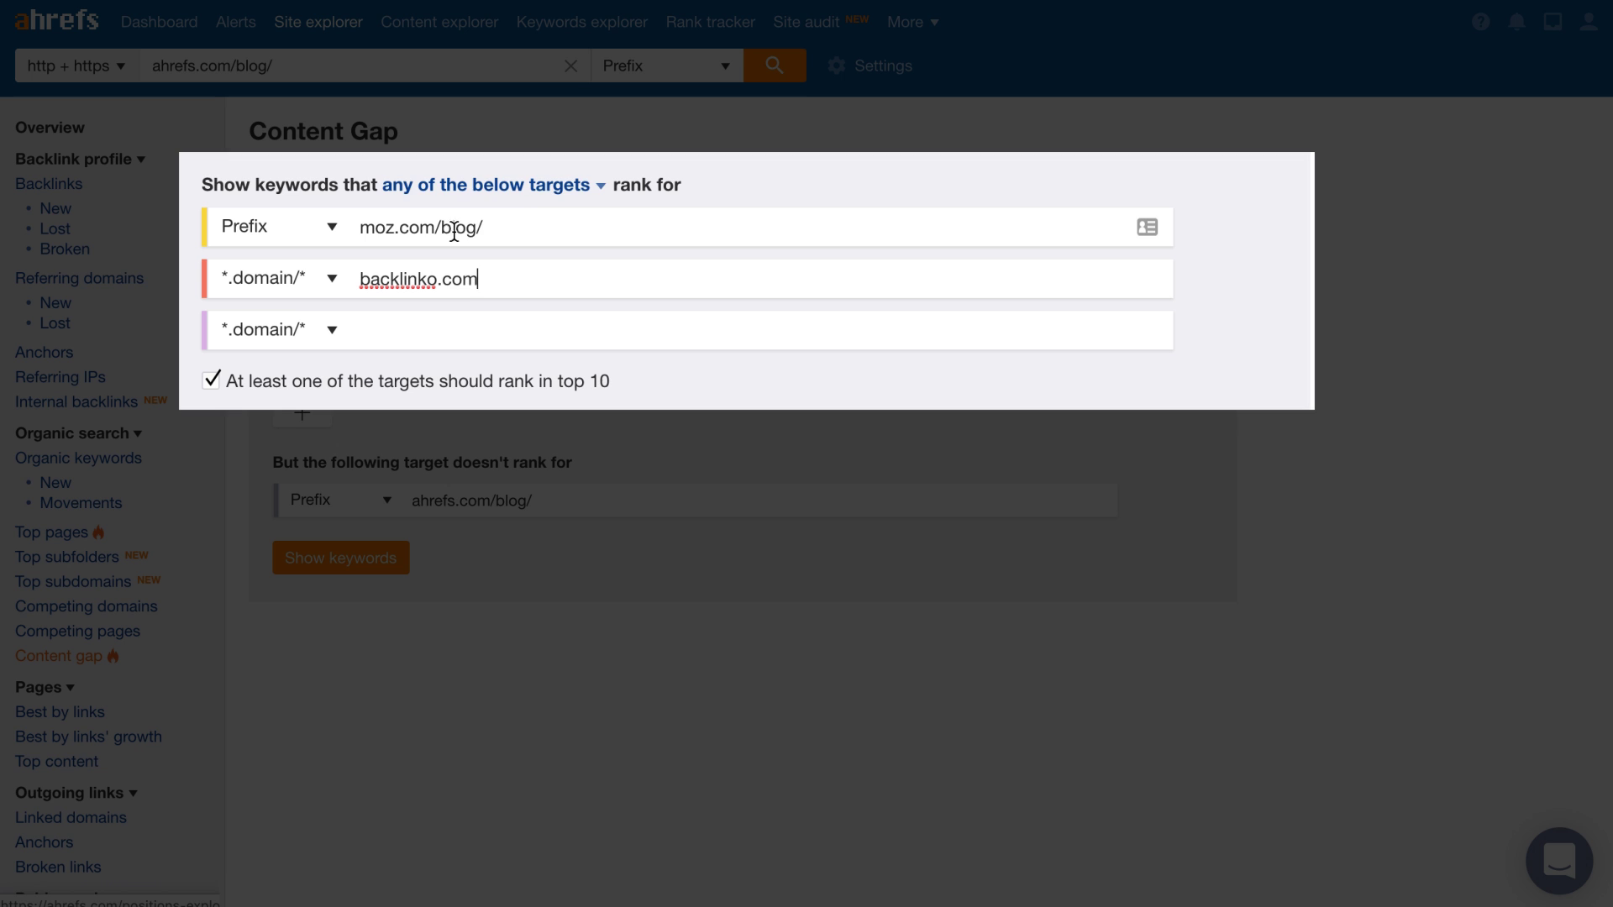
click(516, 193)
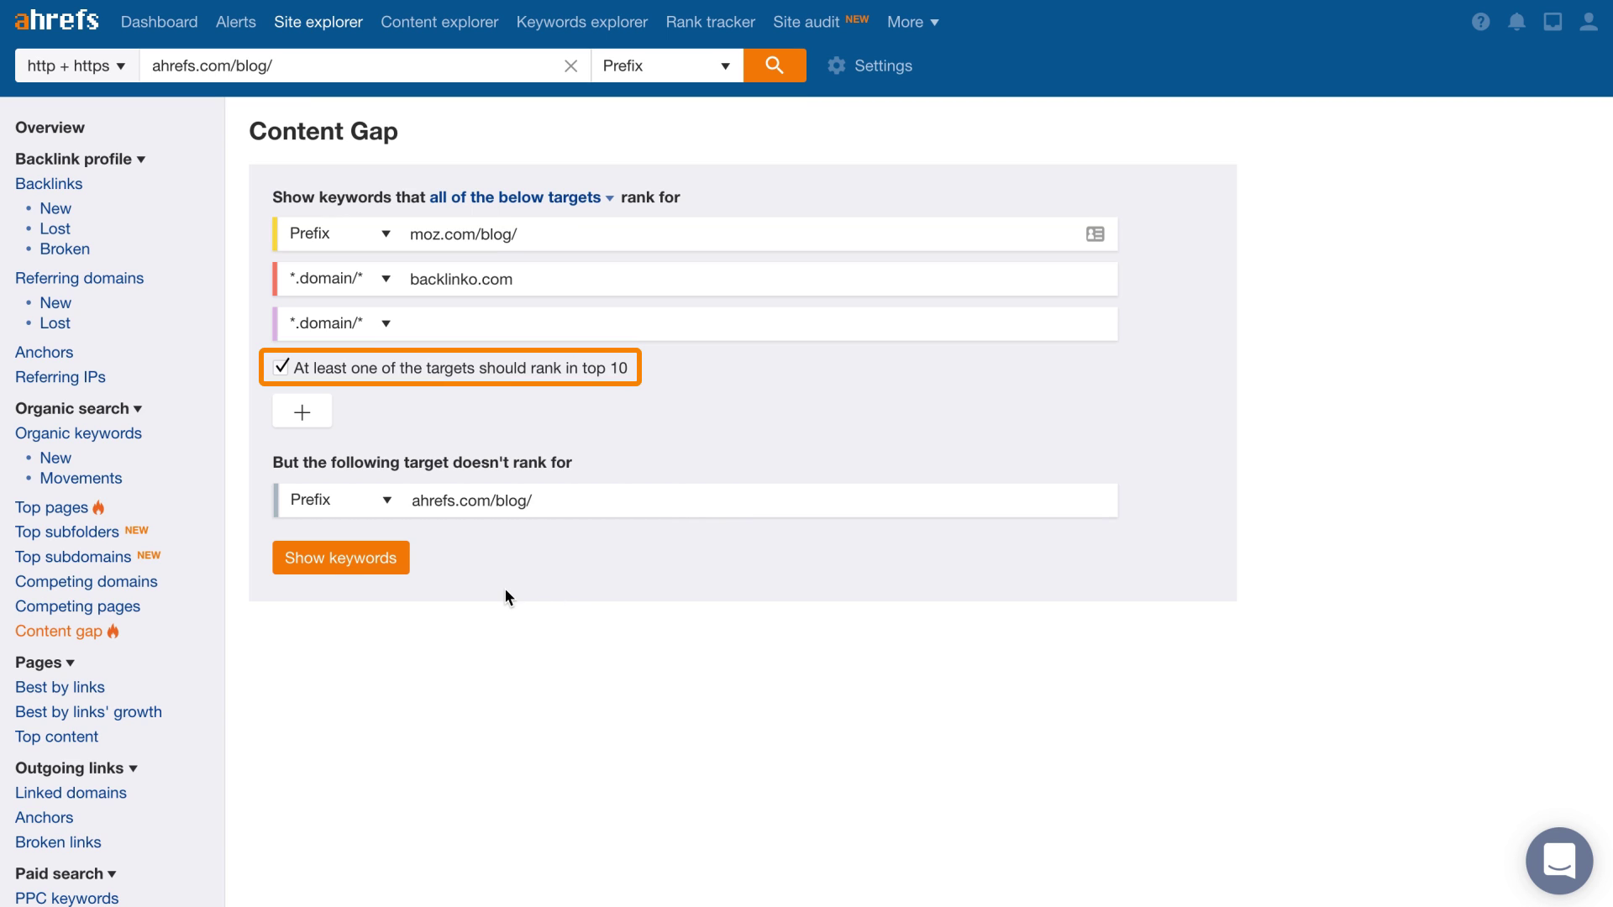
click(349, 562)
scroll(647, 687, down, 8)
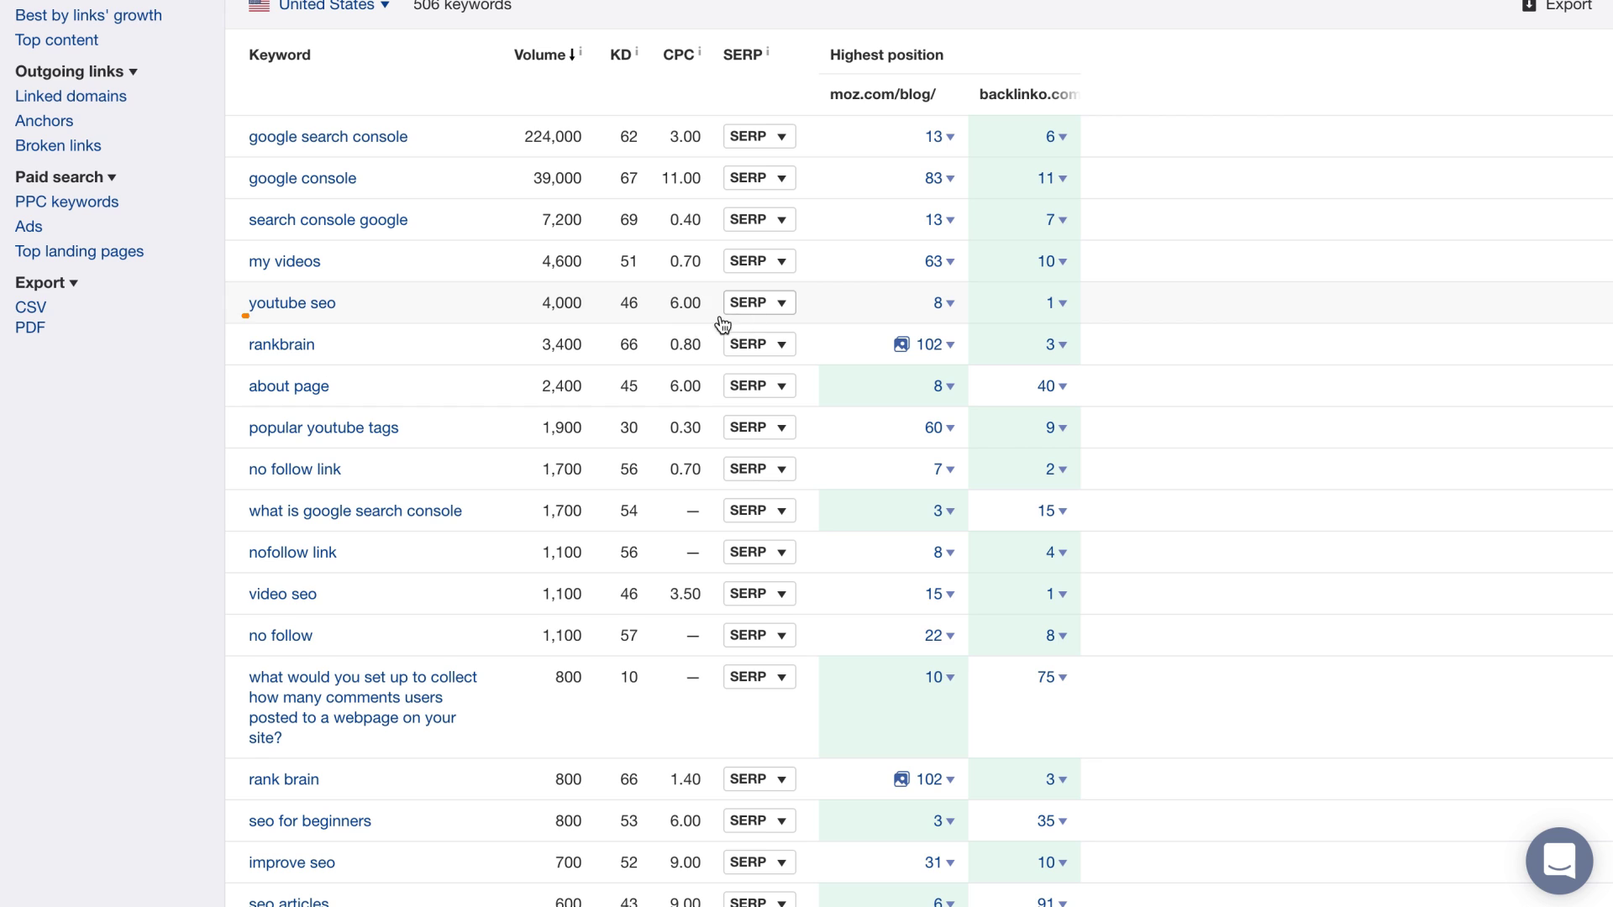
Step: Paste the Backlinko, Neil Patel and Search Engine Land 'youtube seo' result URLs as Content Gap targets
click(760, 302)
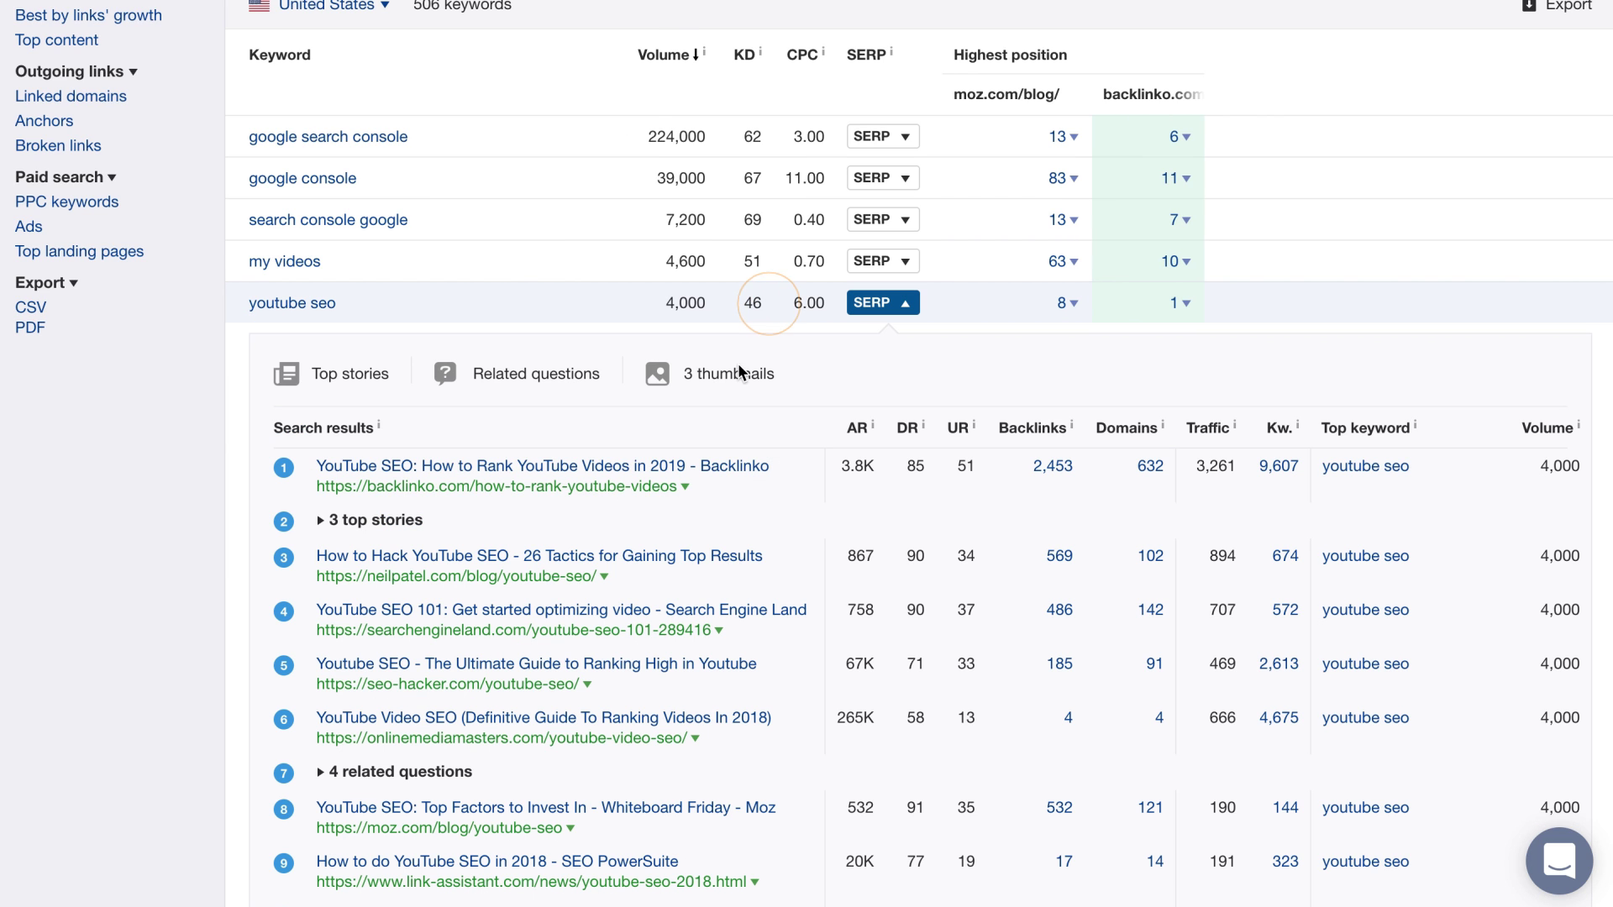
right_click(595, 467)
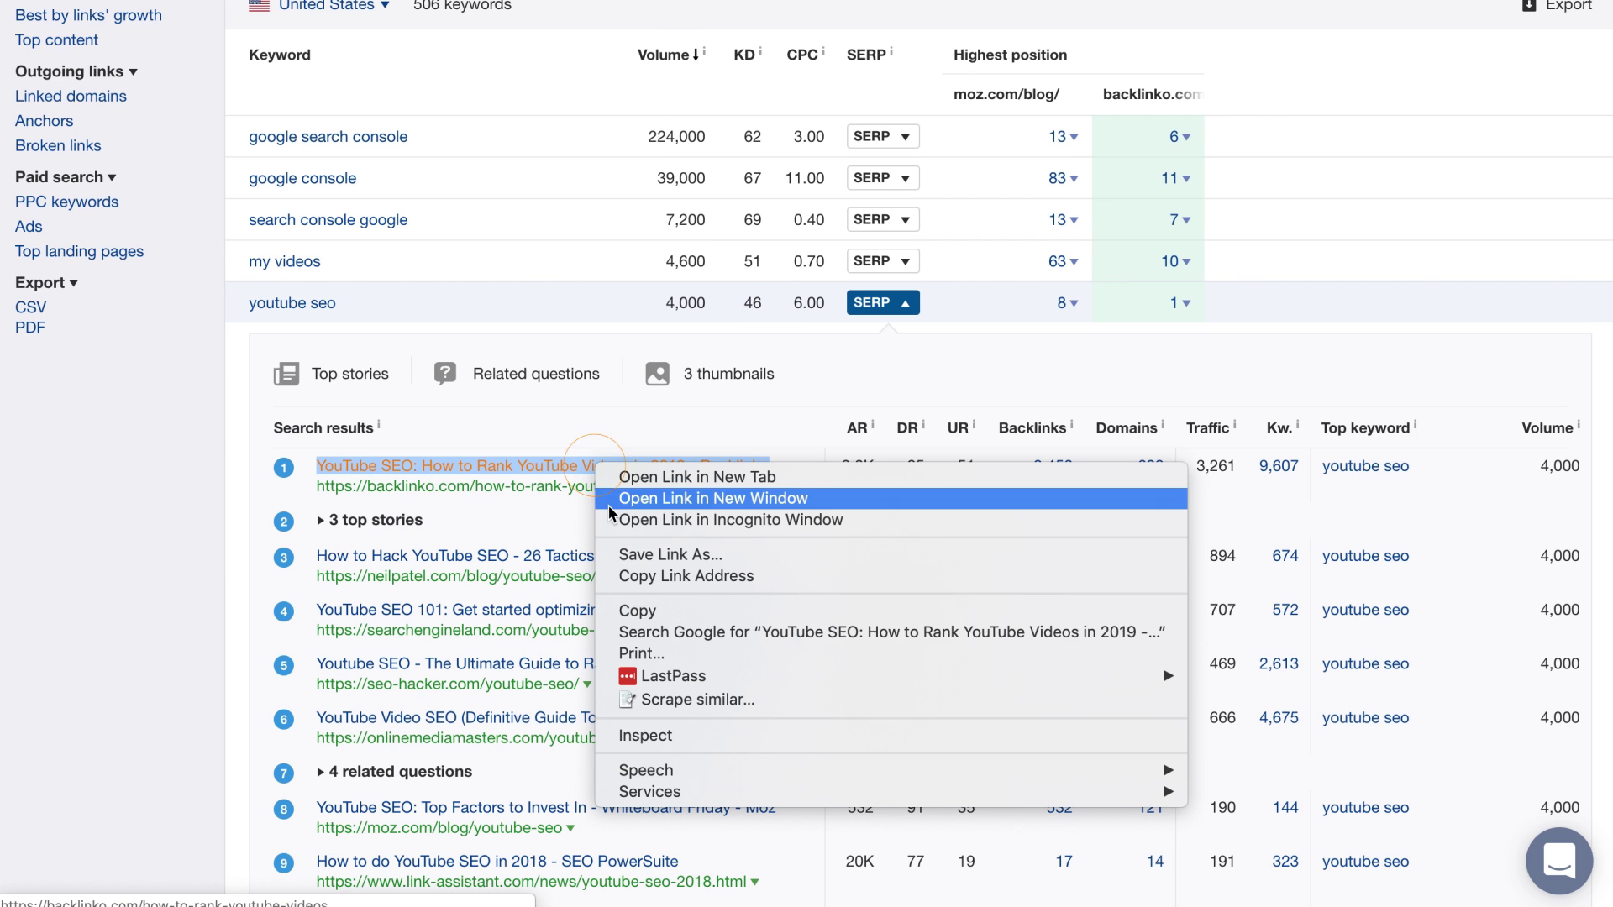
click(663, 577)
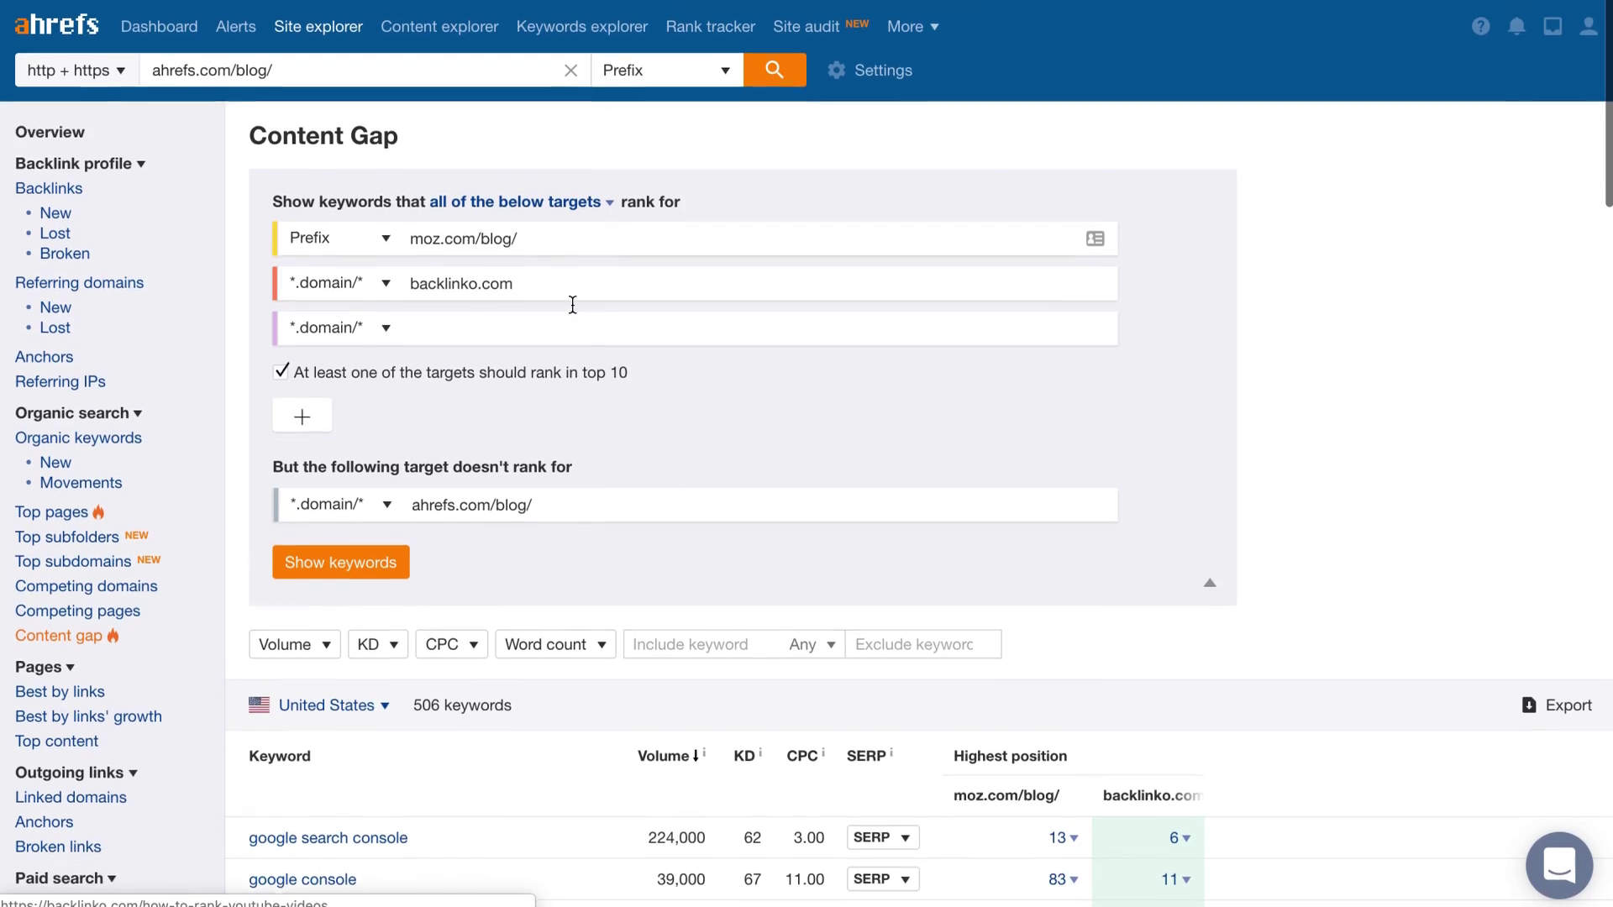
key(ctrl+v)
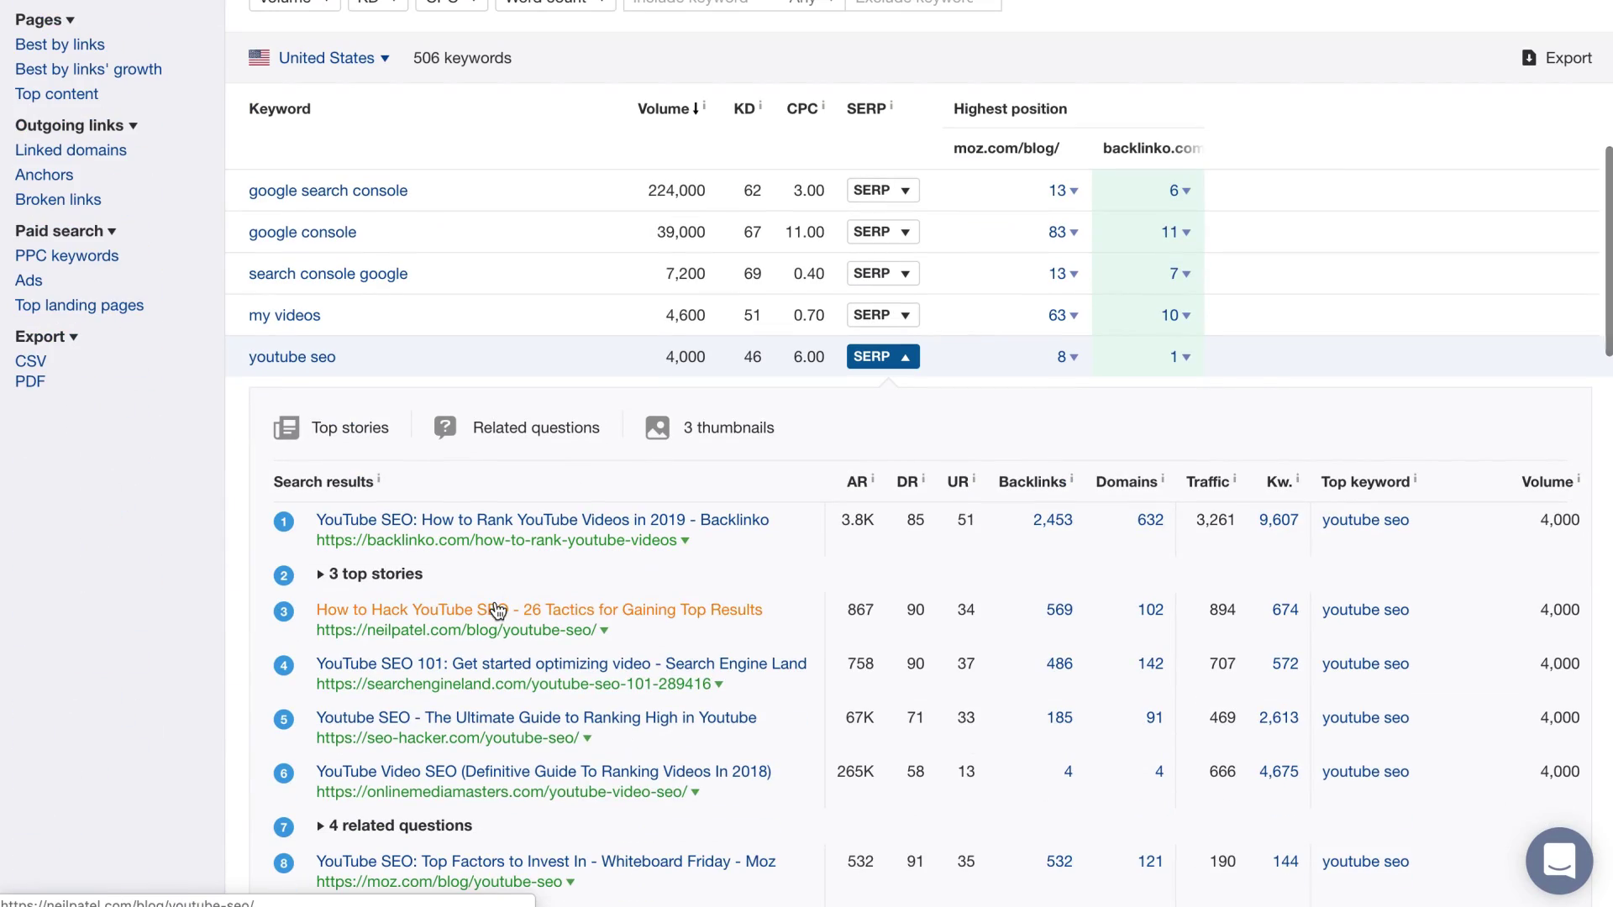
right_click(497, 611)
click(495, 678)
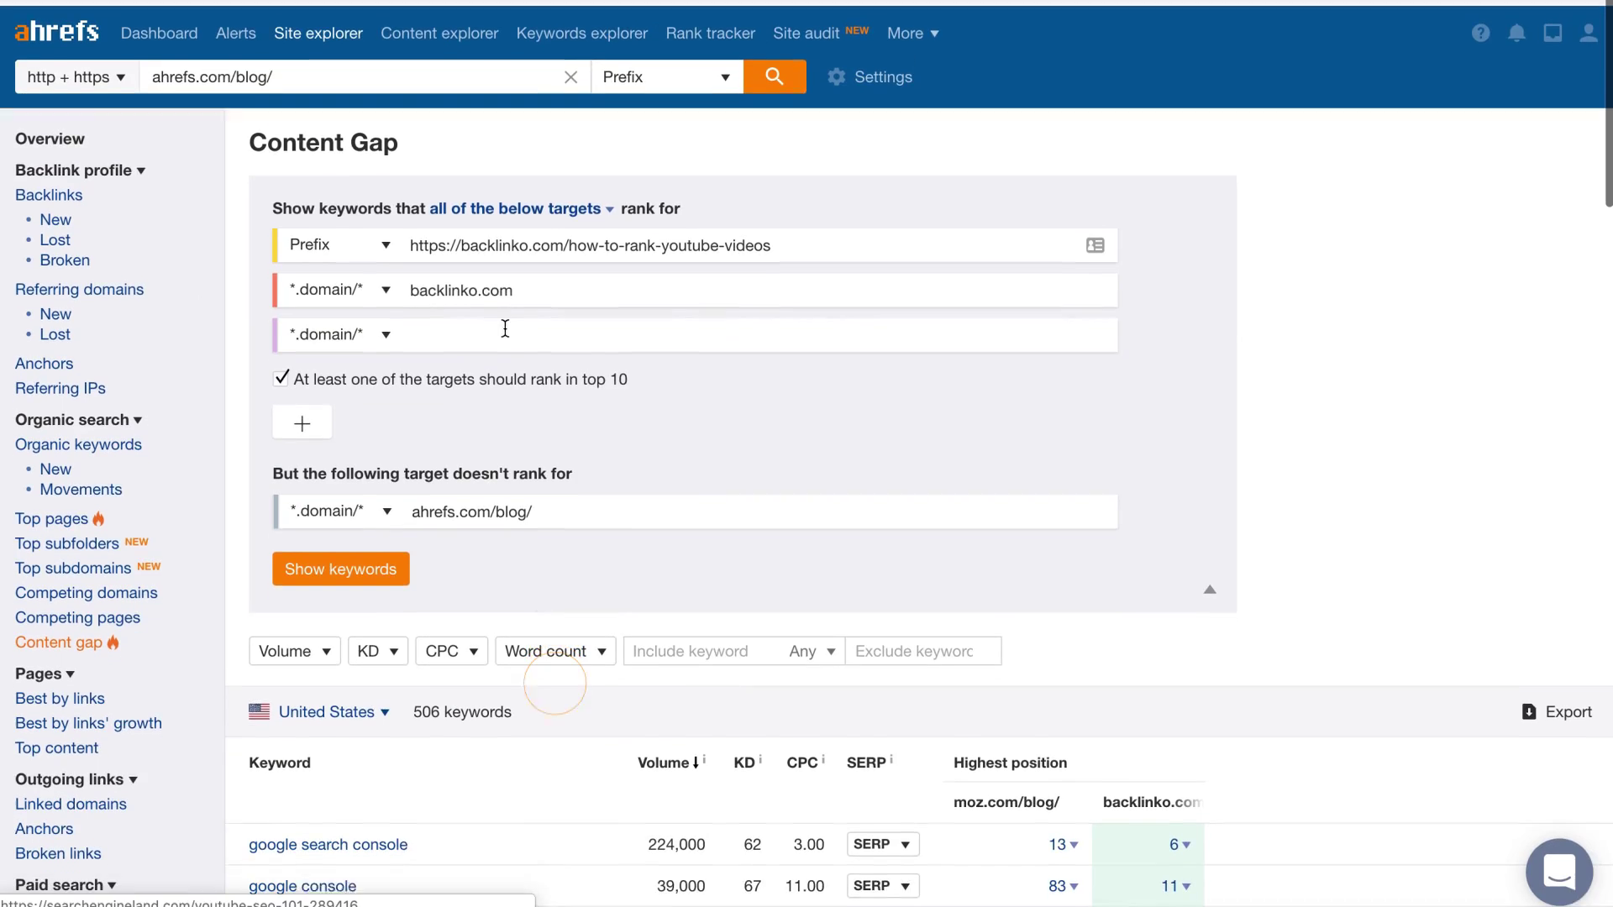
key(ctrl+v)
right_click(481, 498)
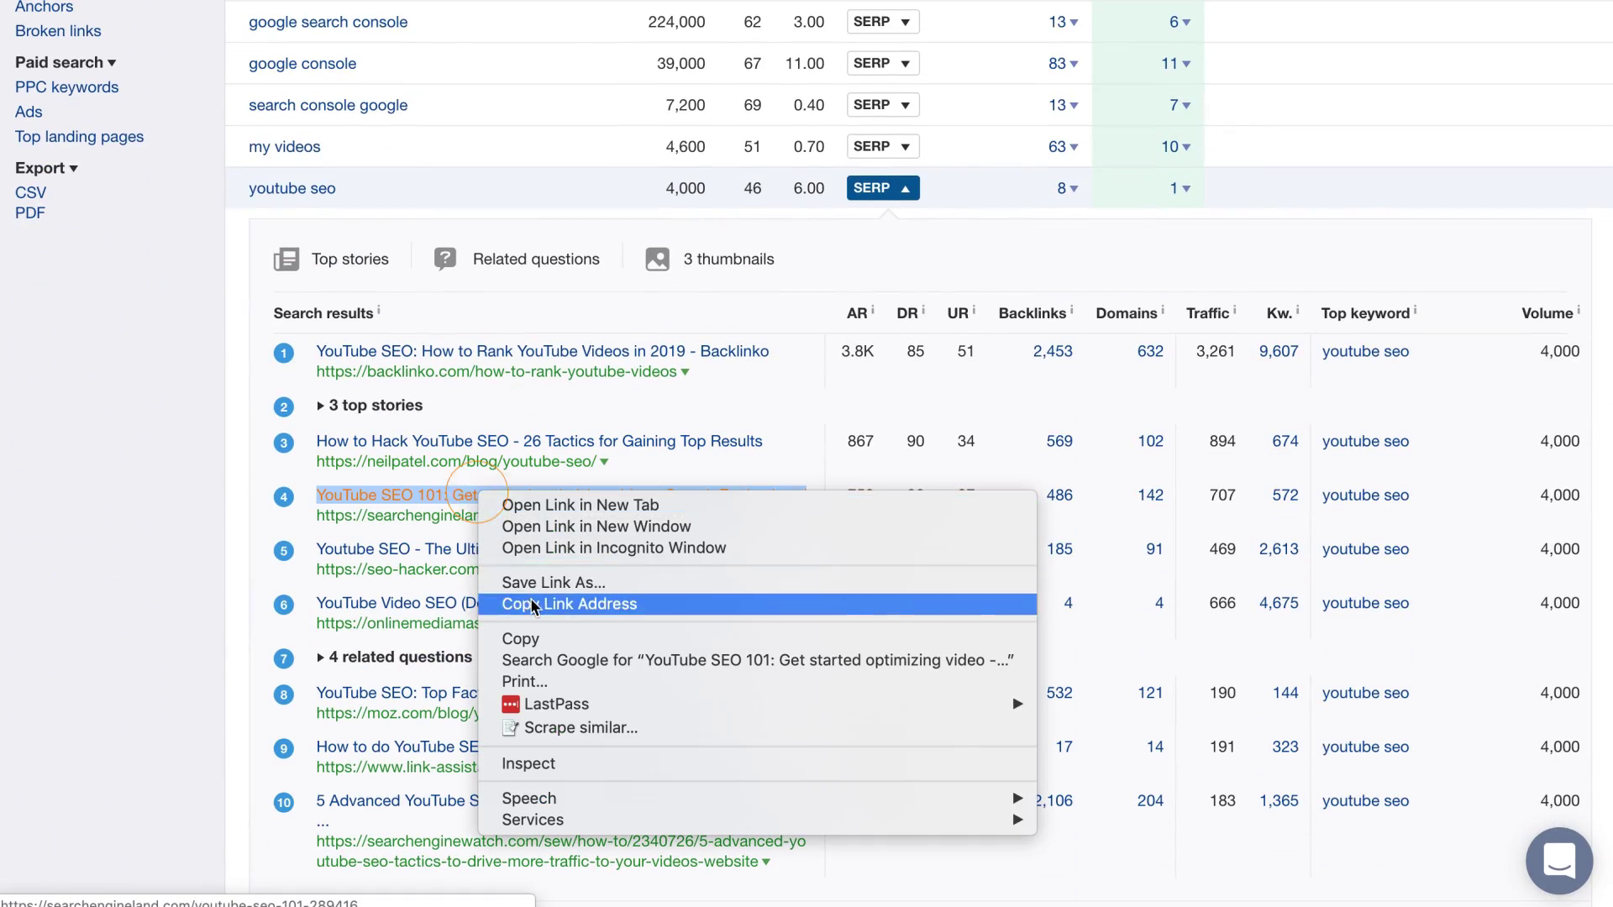
click(594, 604)
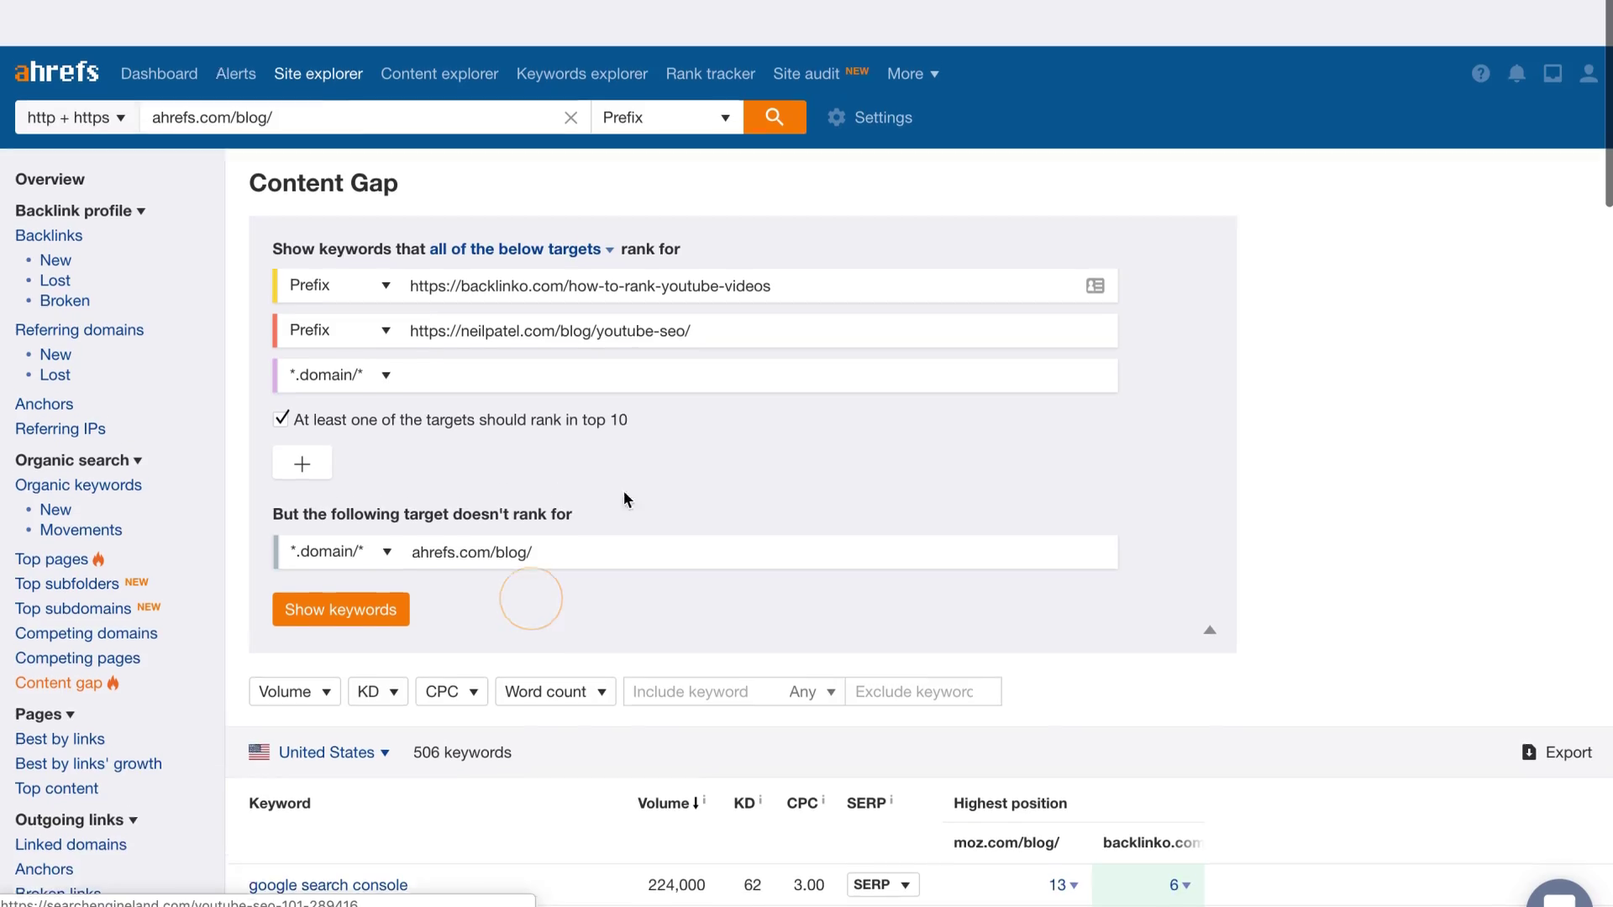
key(ctrl+v)
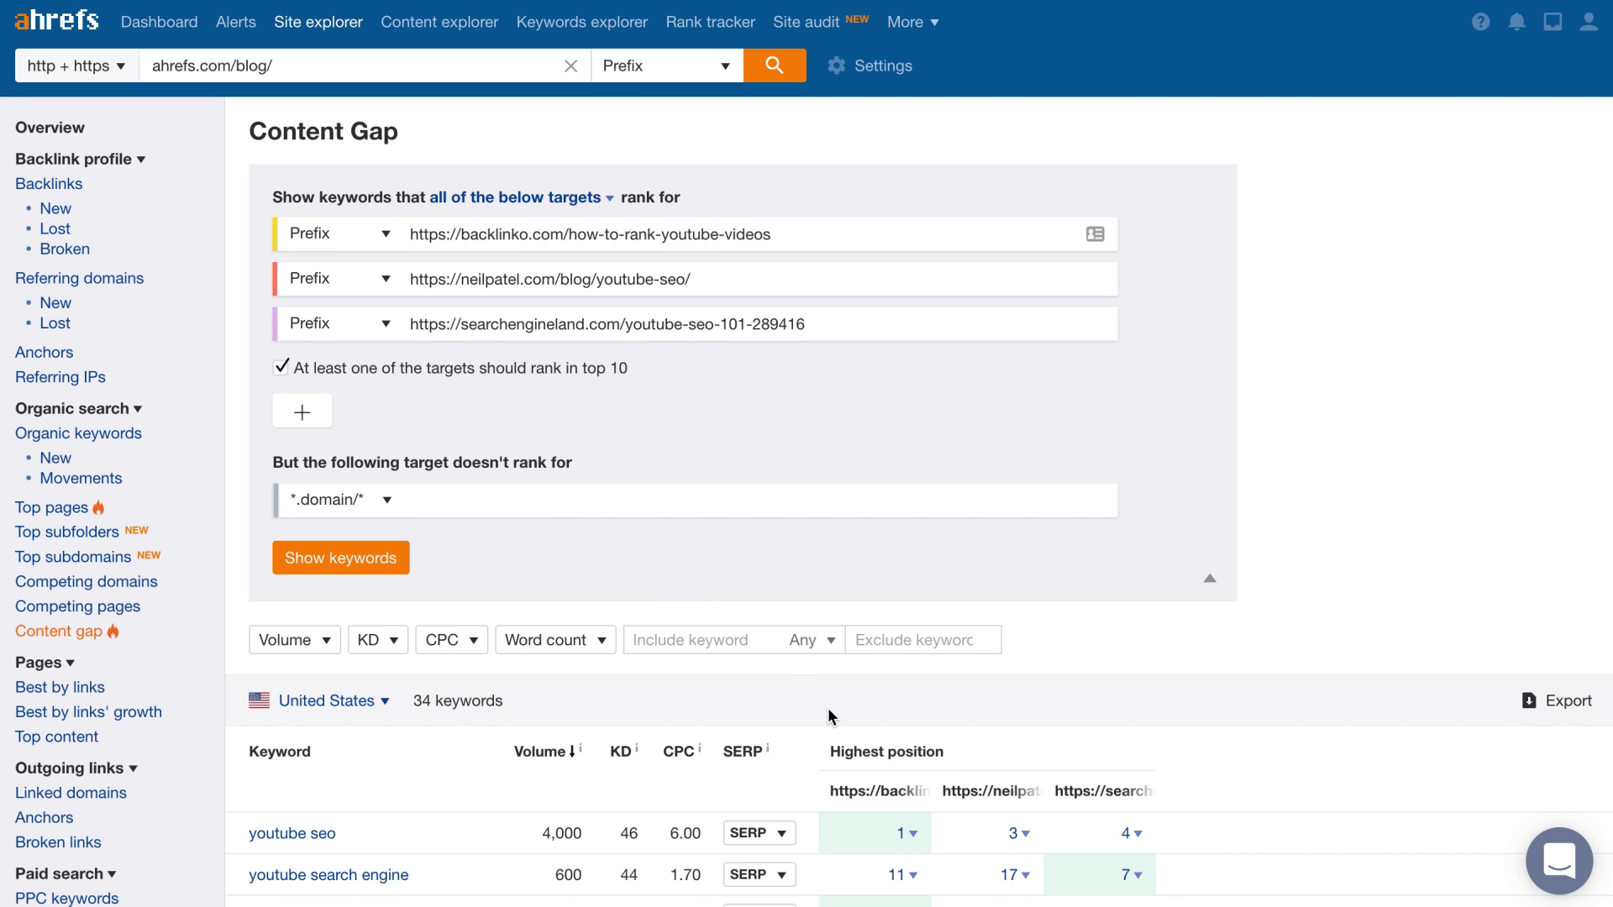
scroll(828, 714, down, 7)
scroll(828, 708, down, 2)
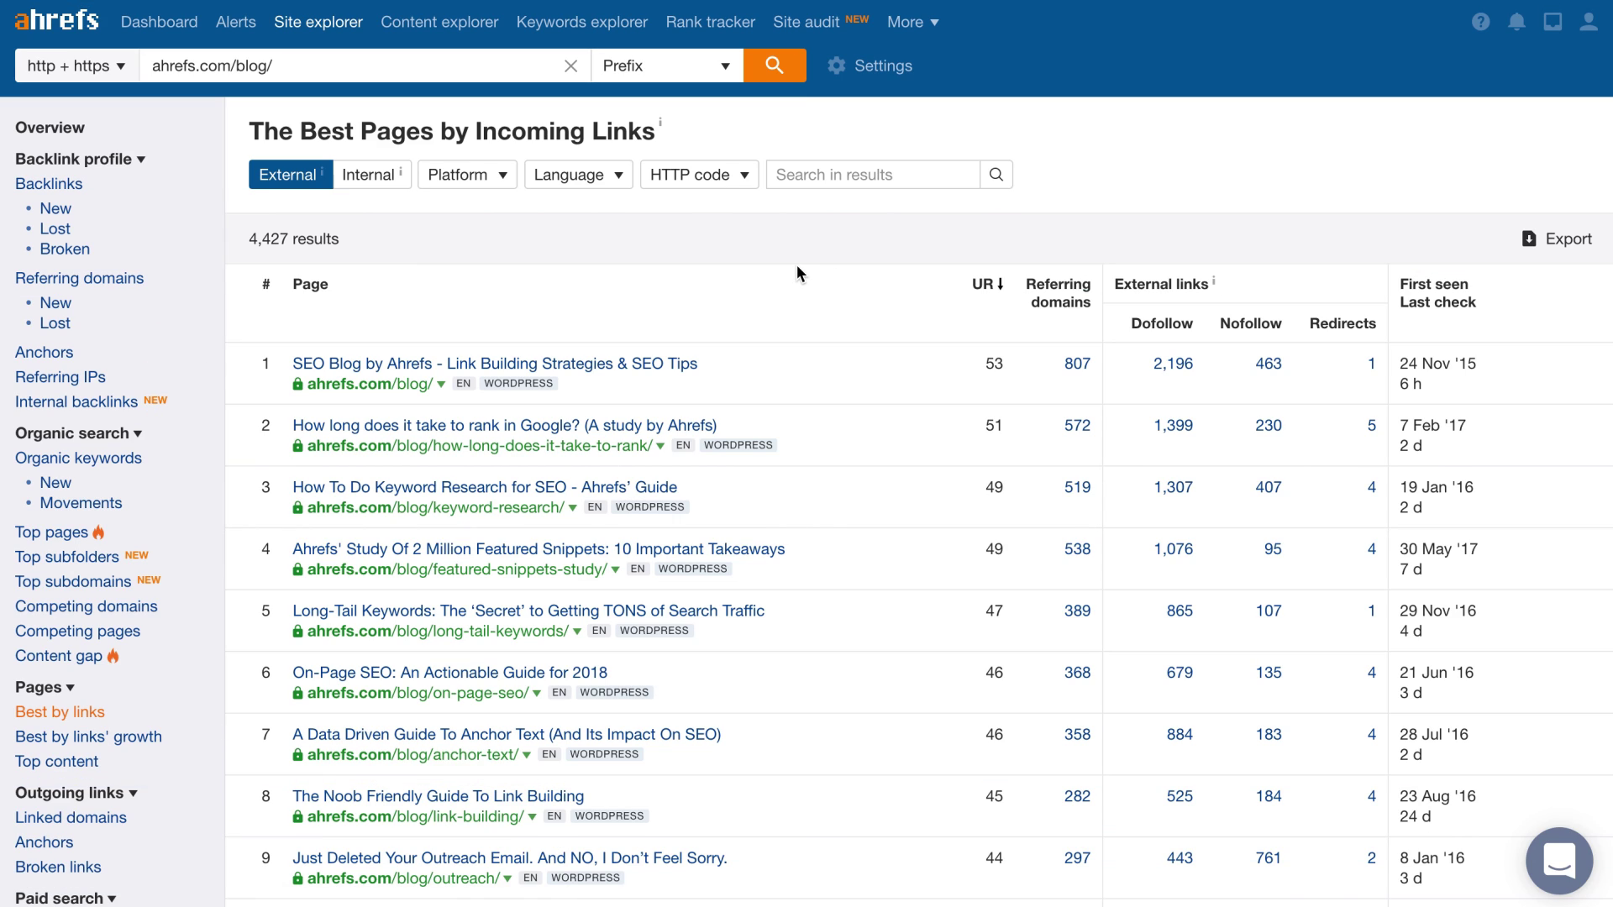
Step: Filter the Best by links table to HTTP code 404 not found, leaving 777 pages
click(720, 174)
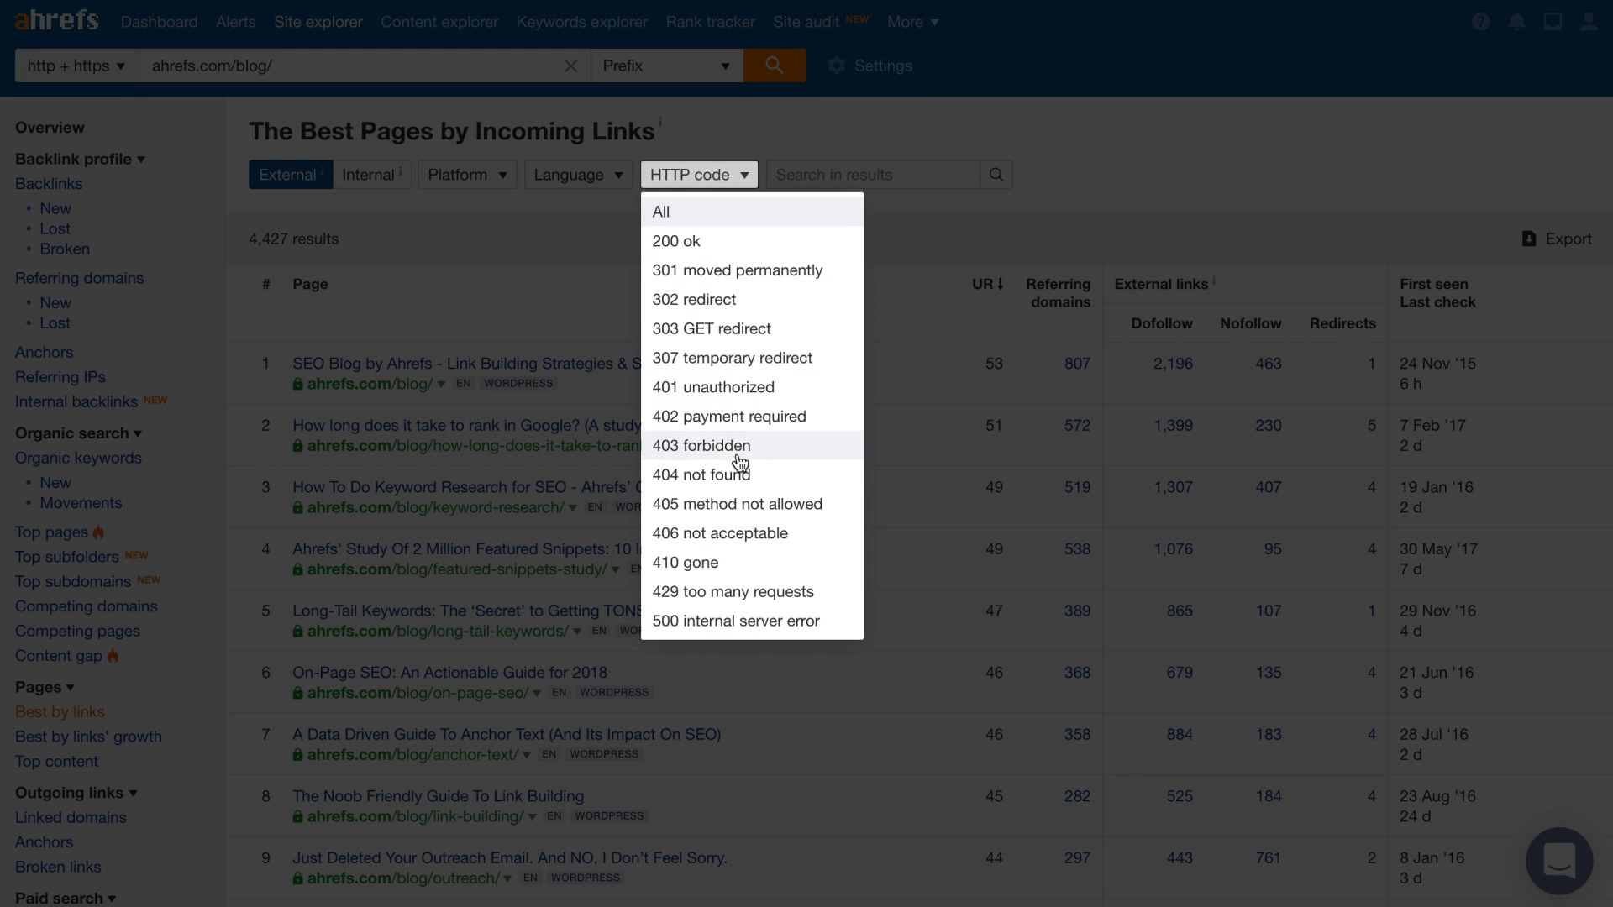
click(787, 482)
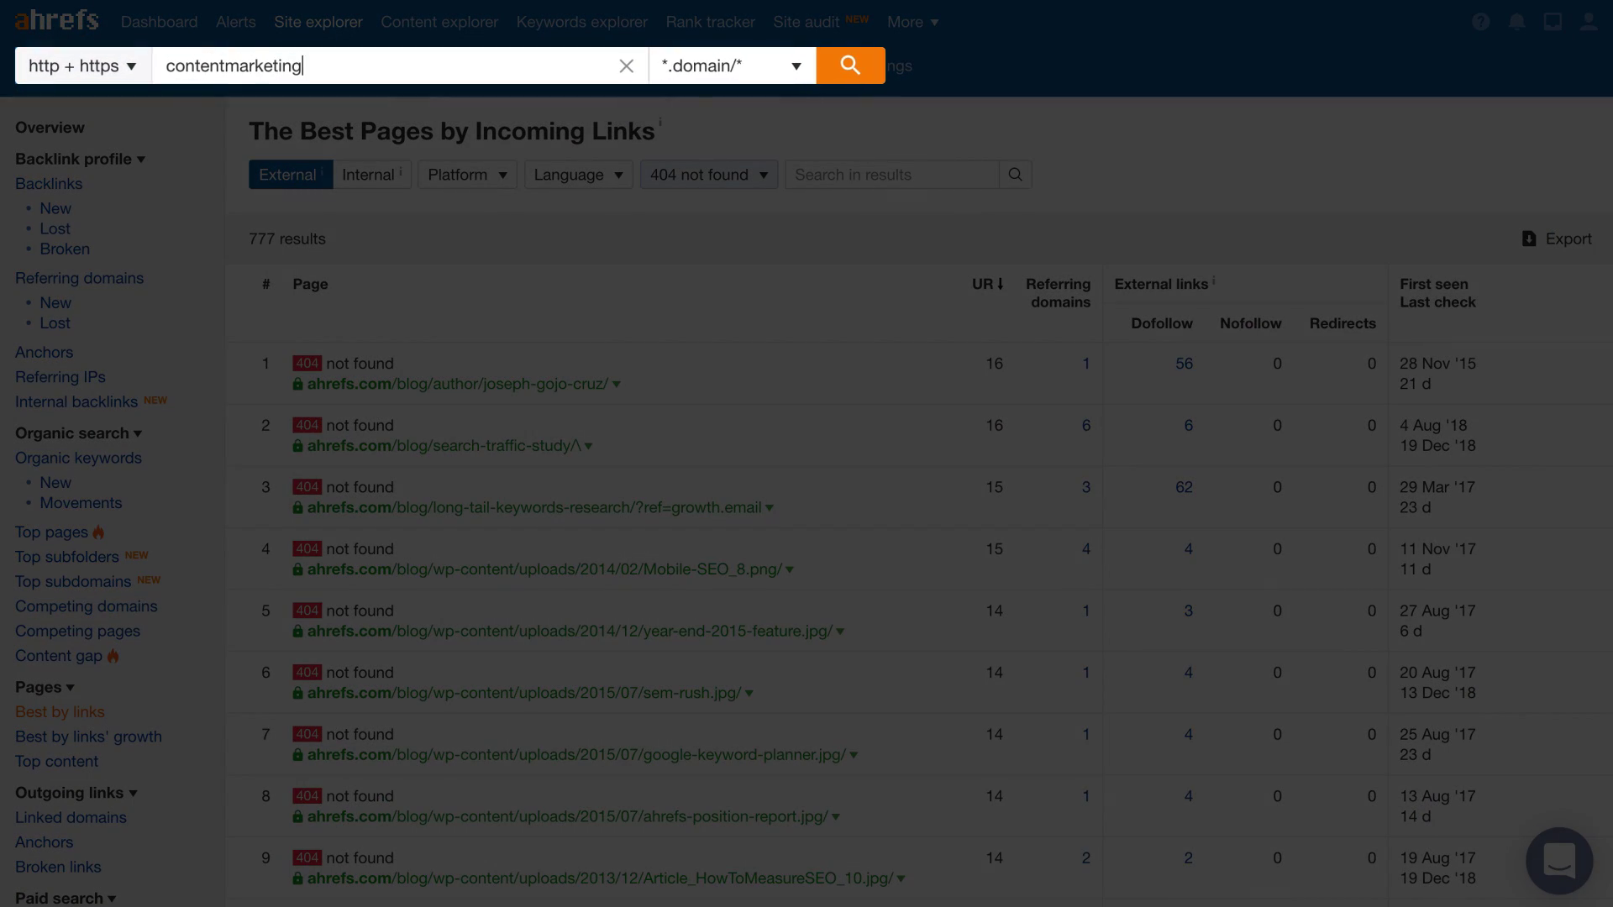
Step: Load contentmarketinginstitute.com's best-by-links pages and filter them to 404 not found
key(Return)
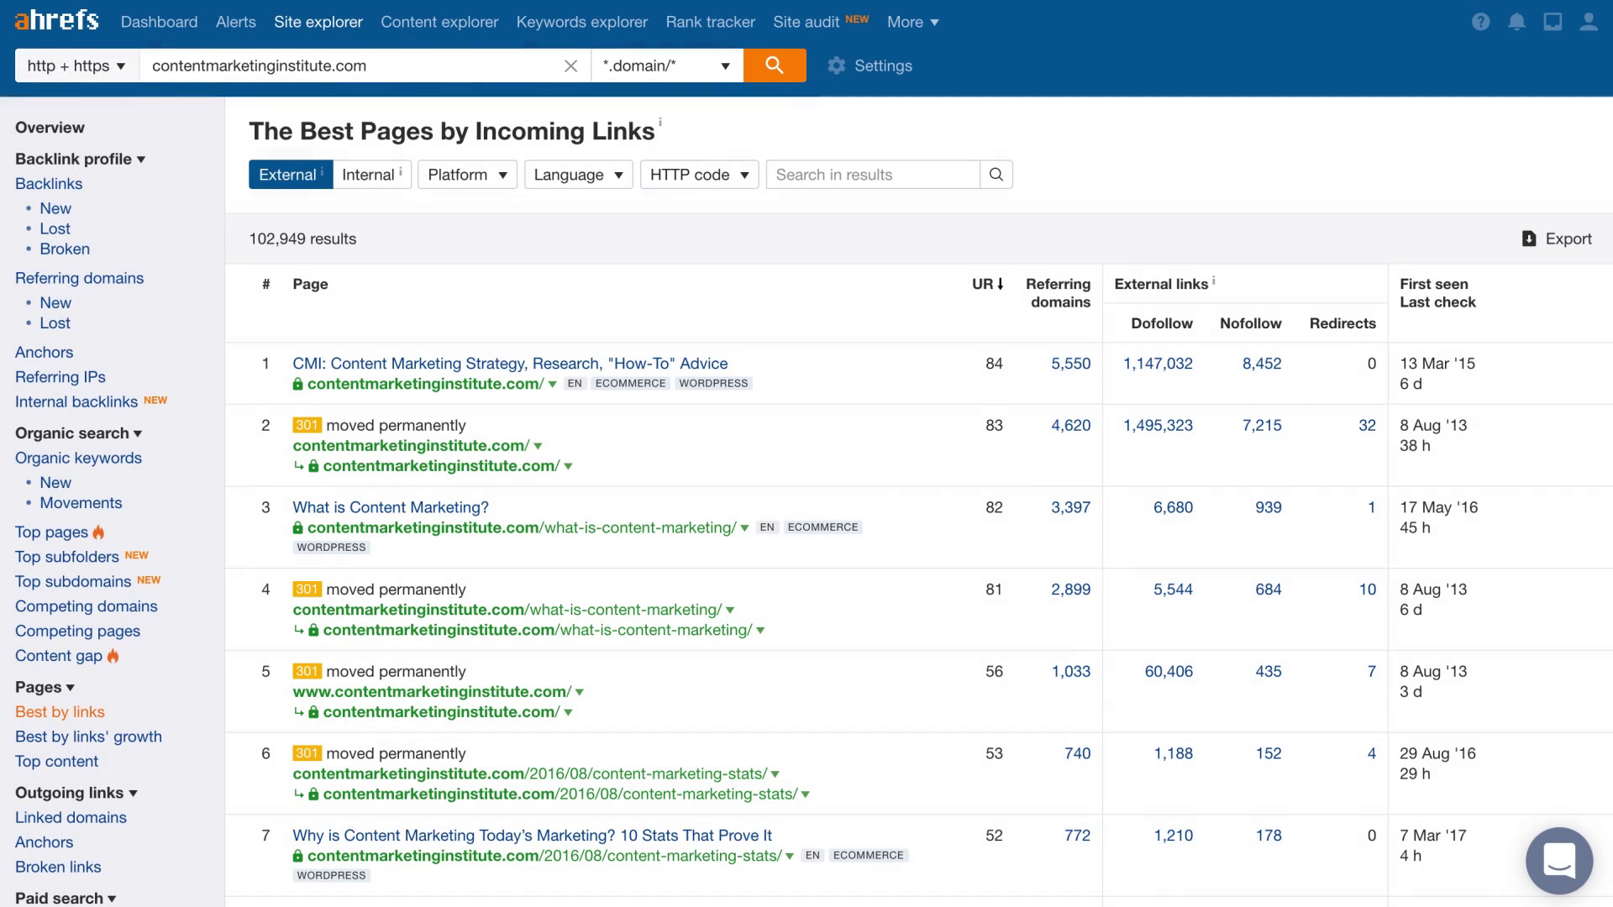
click(680, 181)
click(690, 472)
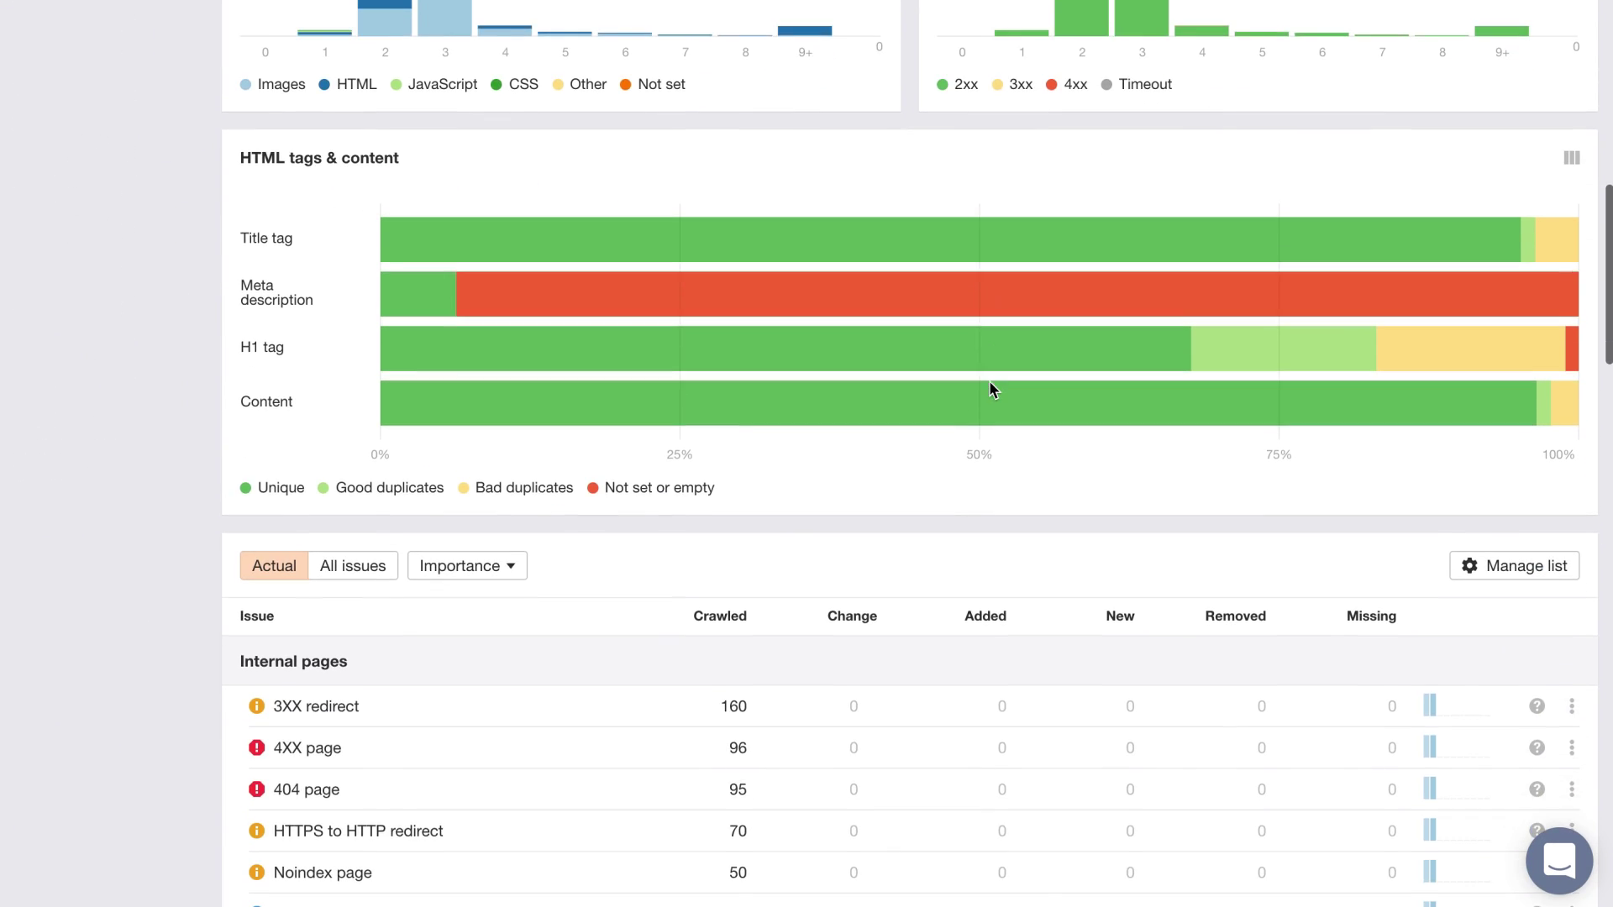
scroll(990, 382, down, 6)
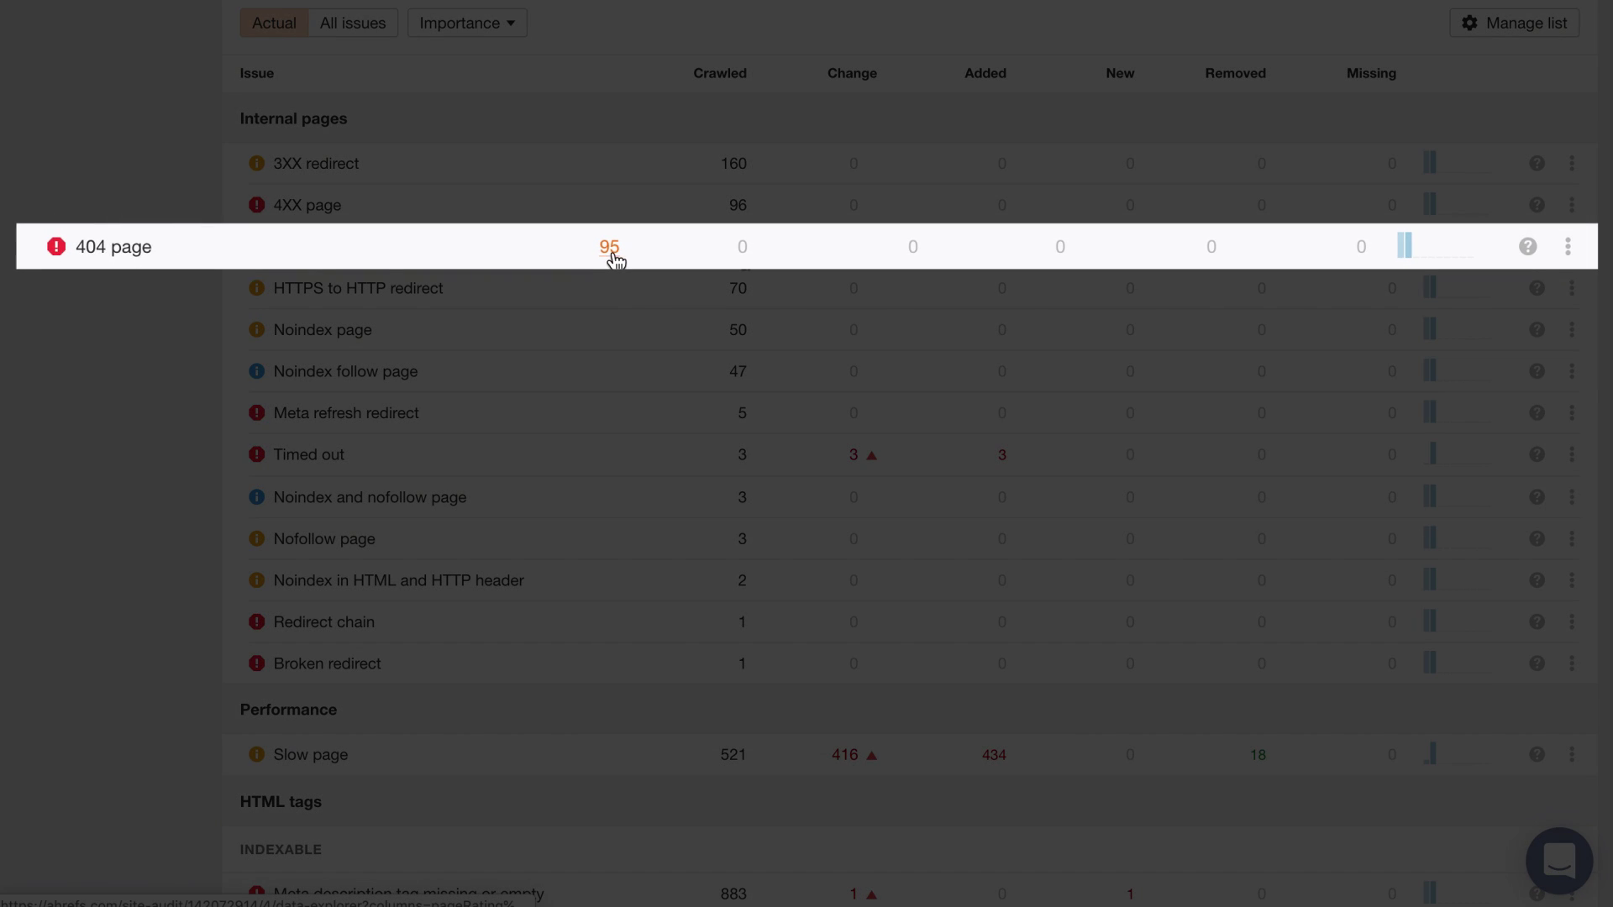
Step: Open the Site Audit list of 95 crawled pages returning 404
click(610, 249)
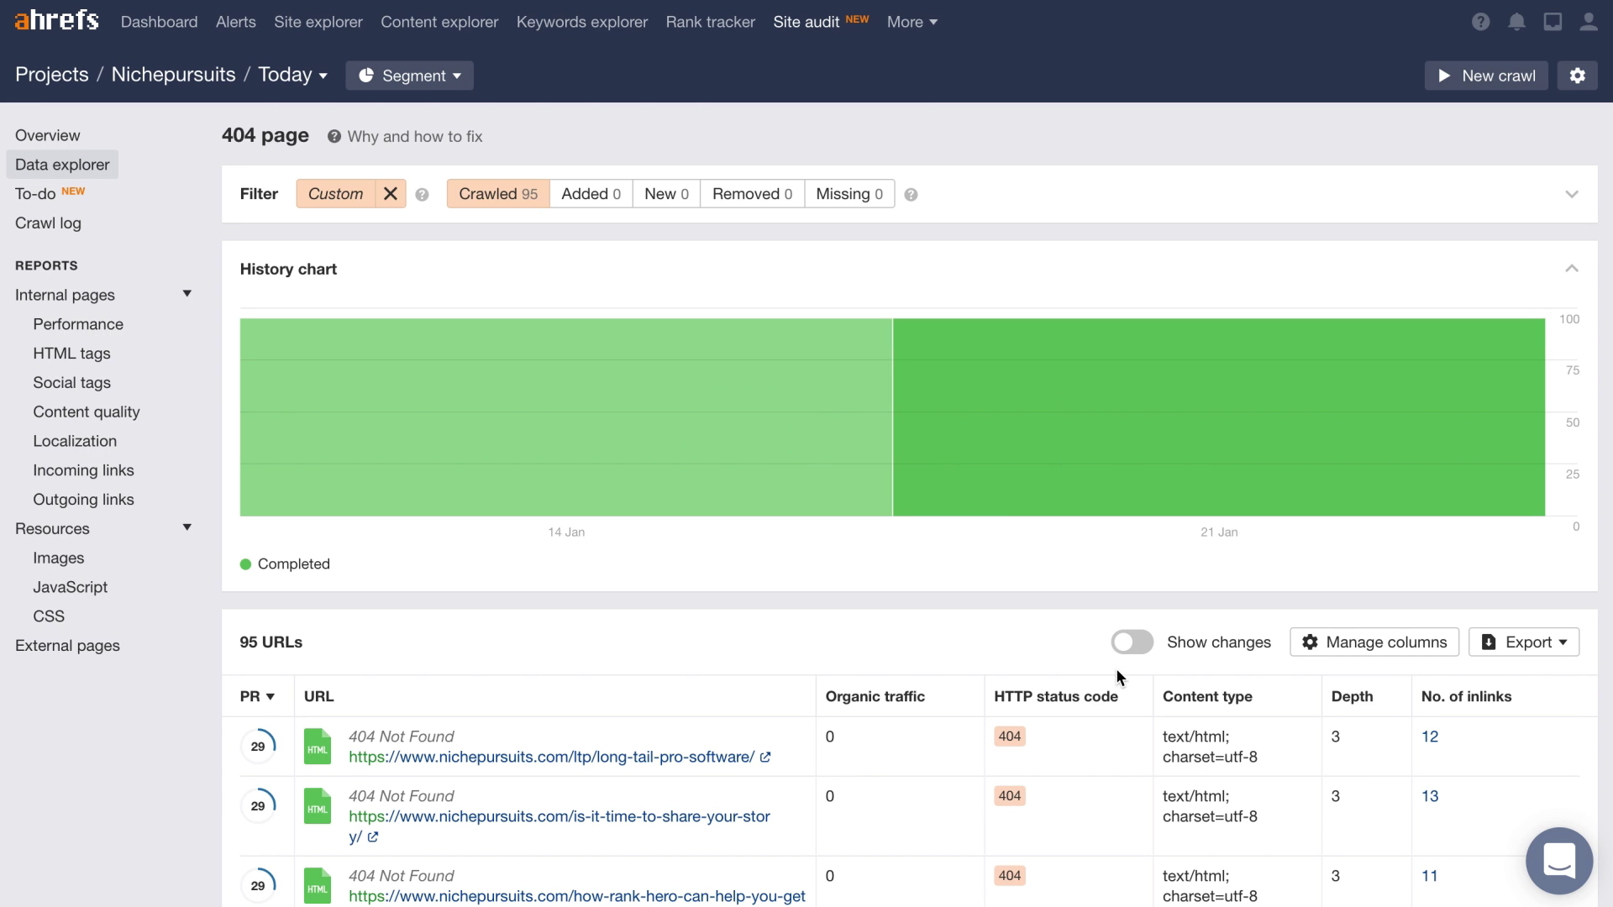
scroll(1373, 804, down, 6)
scroll(1399, 723, down, 1)
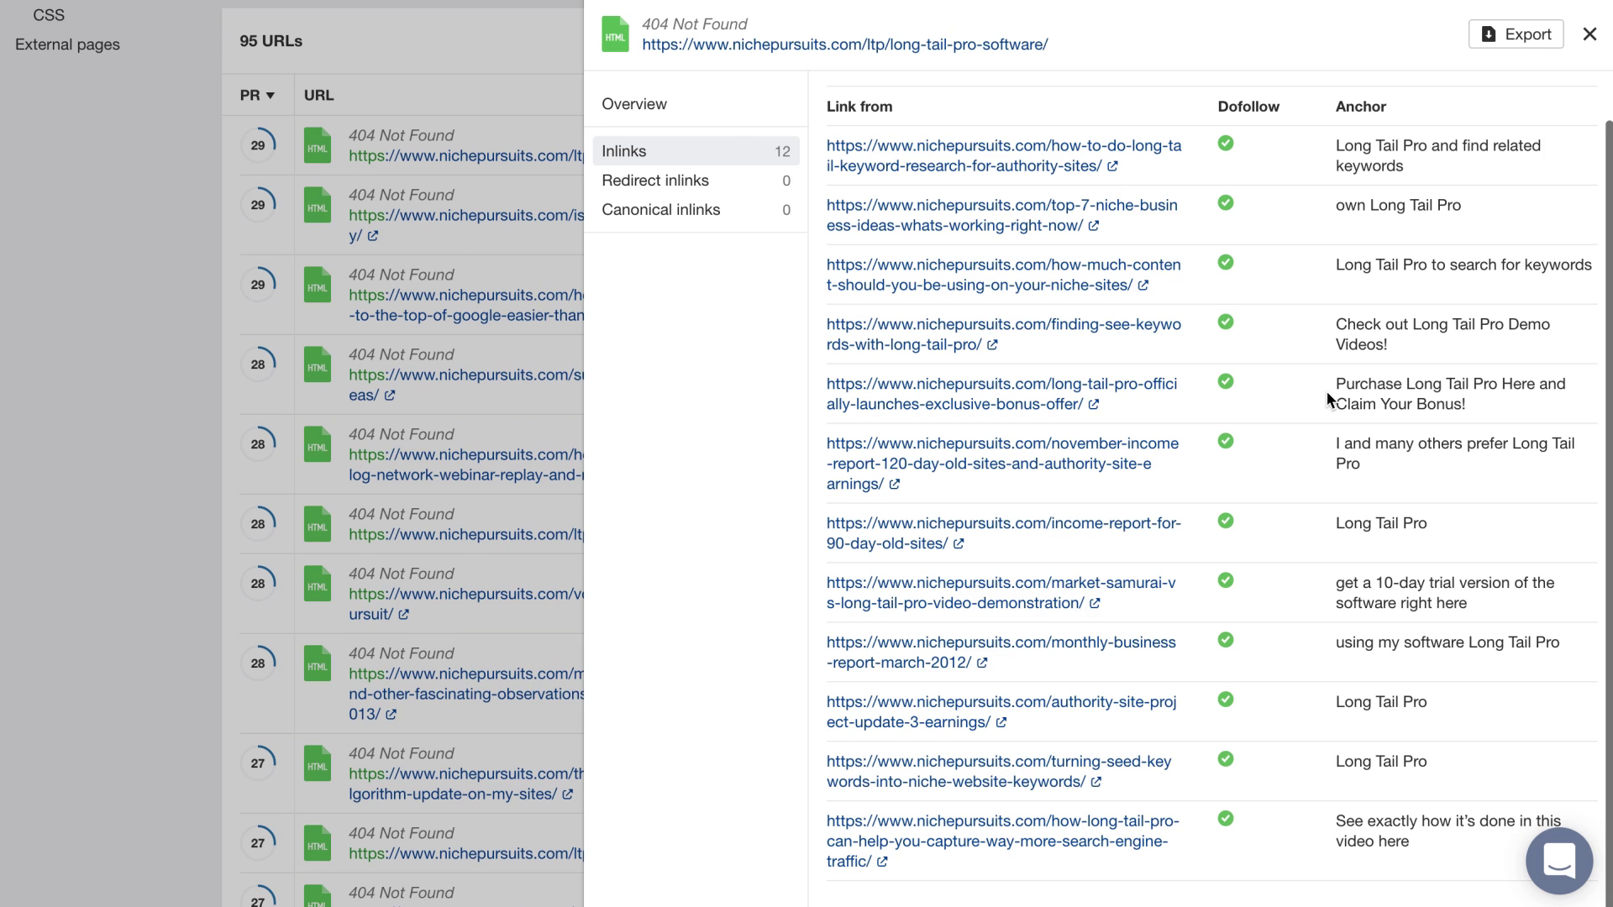
Step: Export the internal links pointing to the 404 page and dismiss the file preparation notice
click(1493, 37)
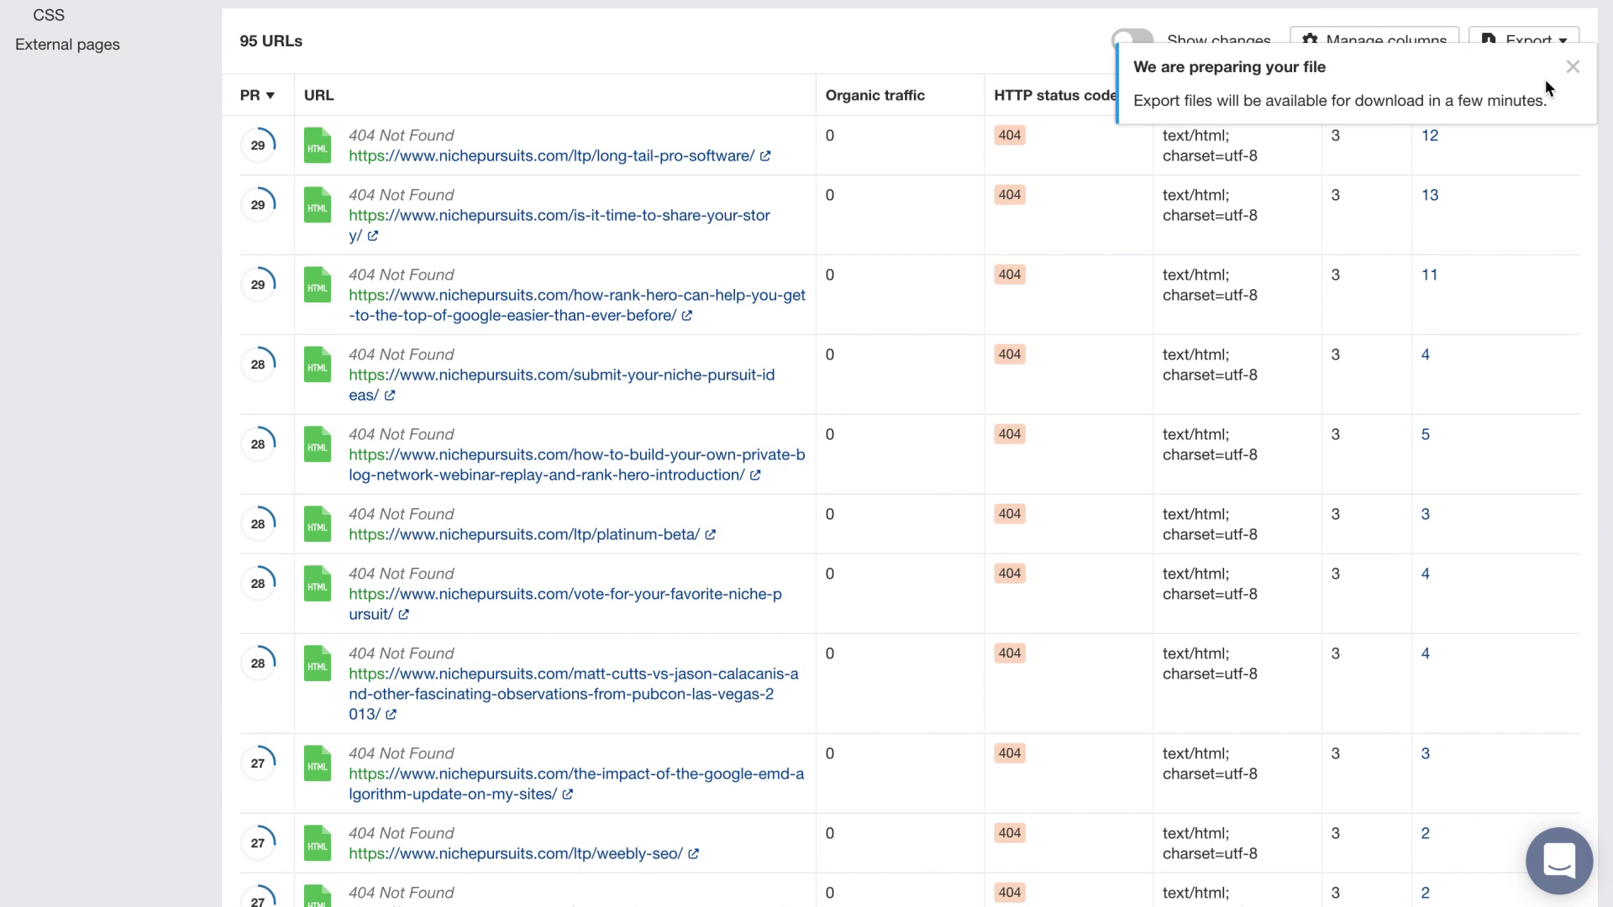
click(1572, 68)
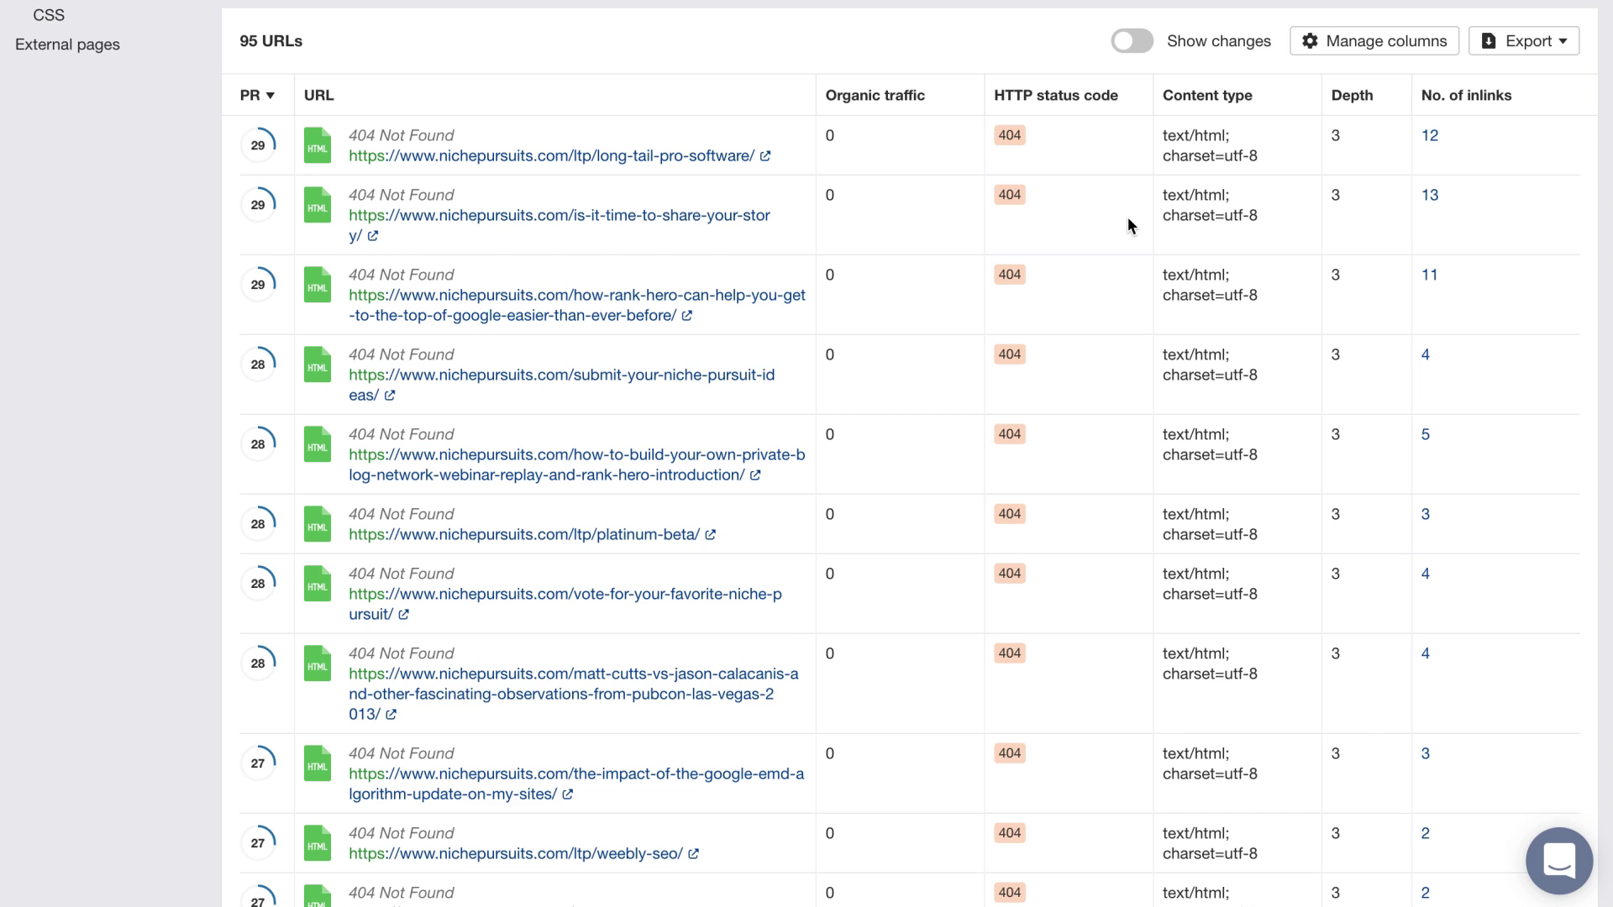
scroll(1127, 217, up, 7)
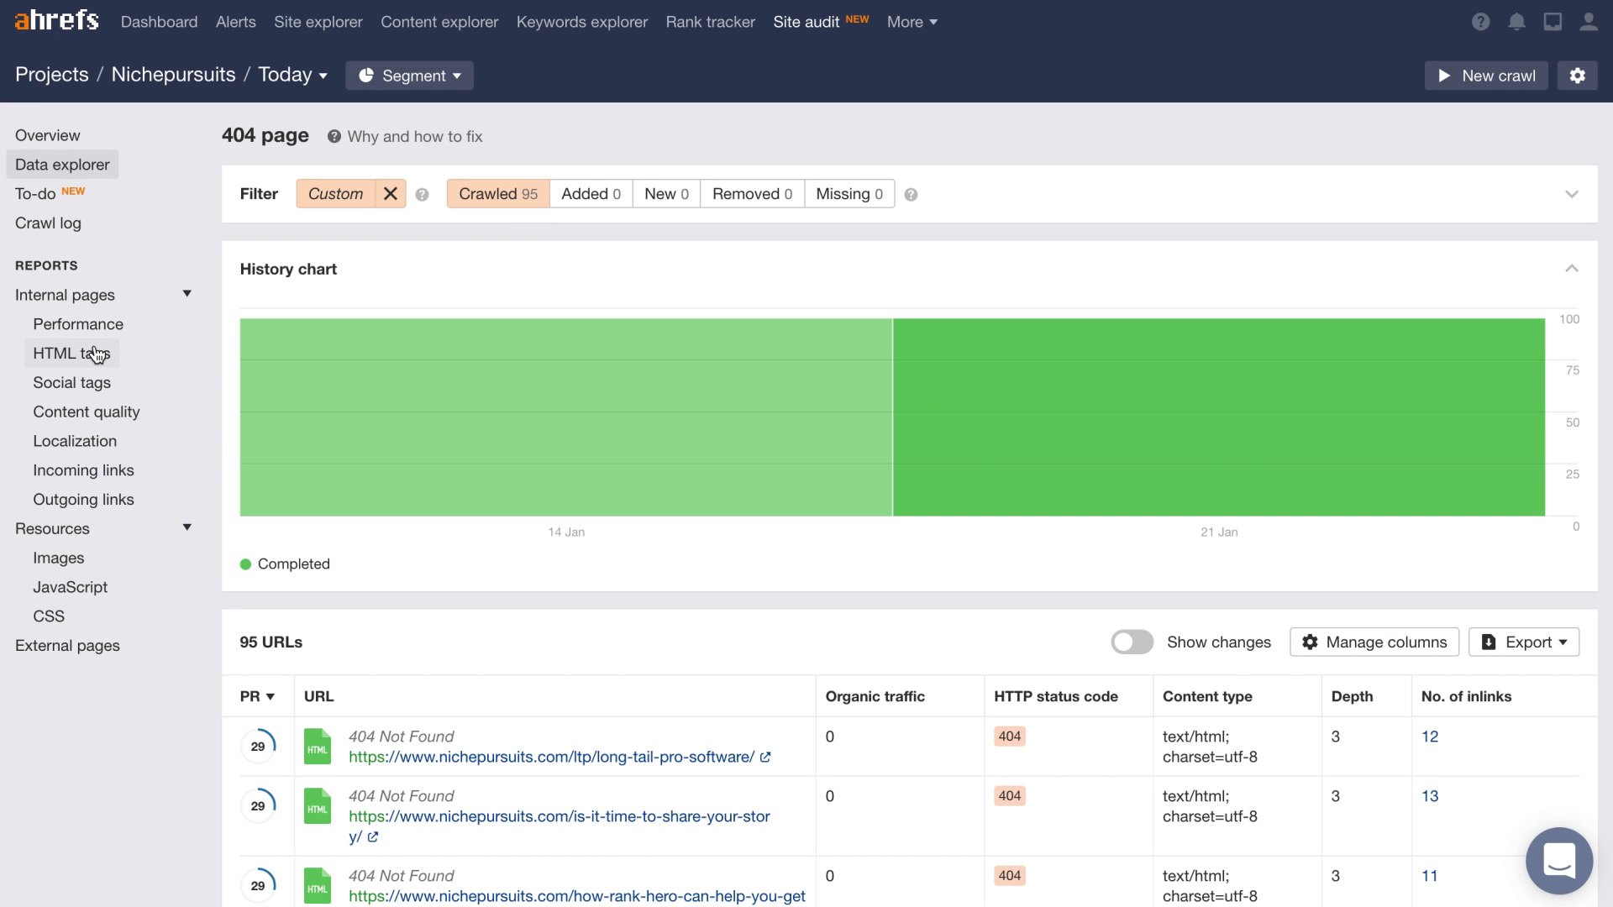
Step: In the HTML tags report, add a meta description to-do for the Blog page
click(97, 356)
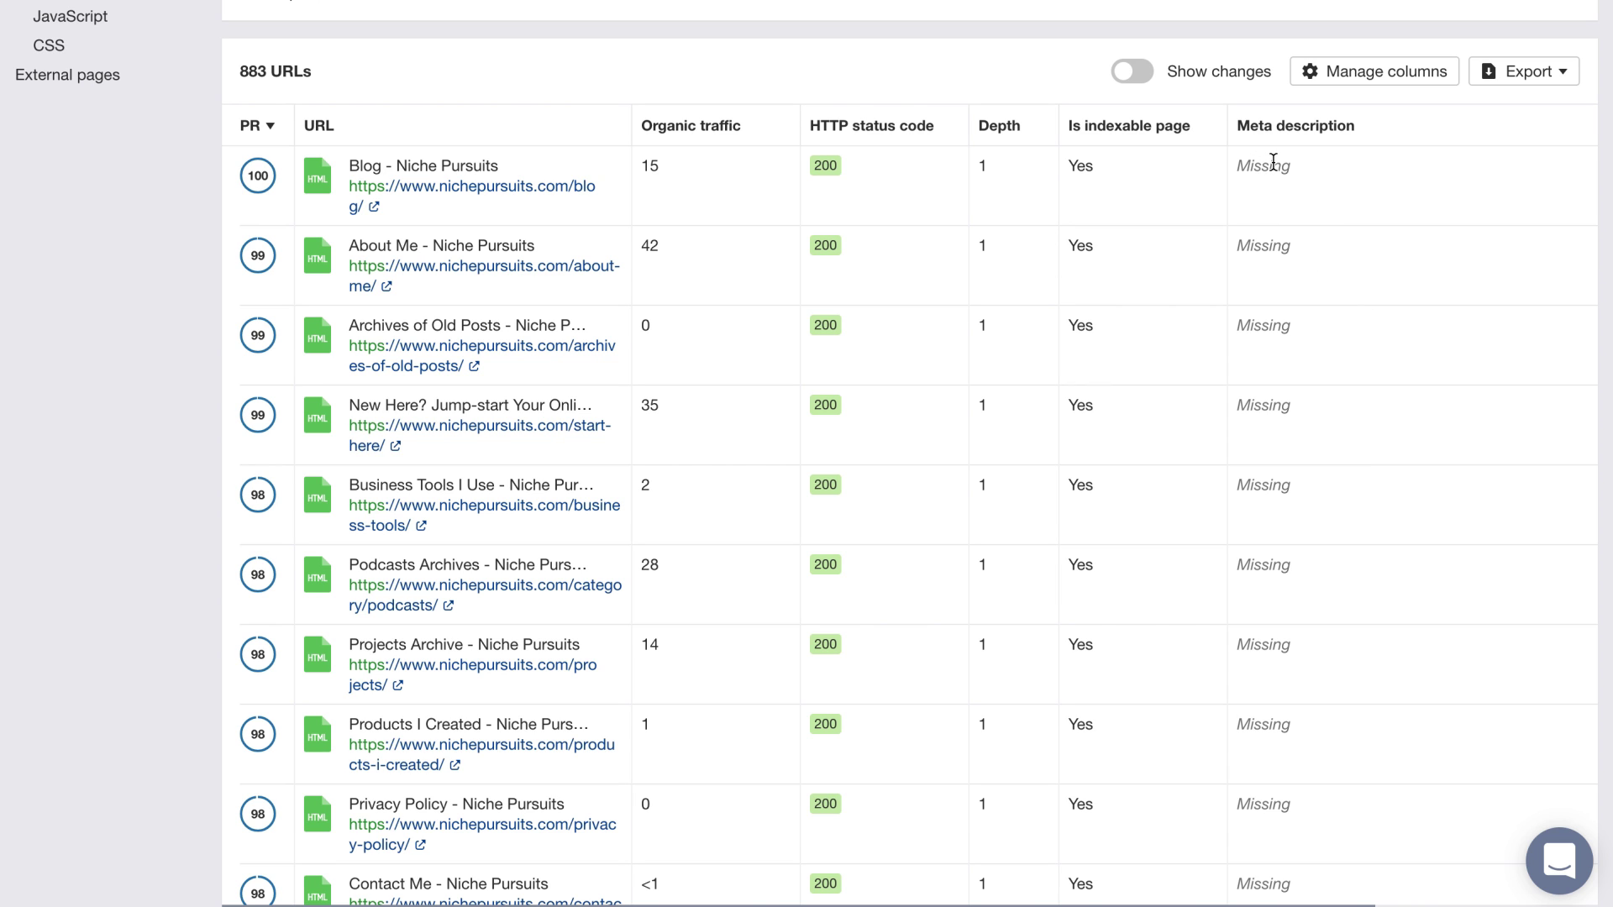
scroll(1274, 161, right, 2)
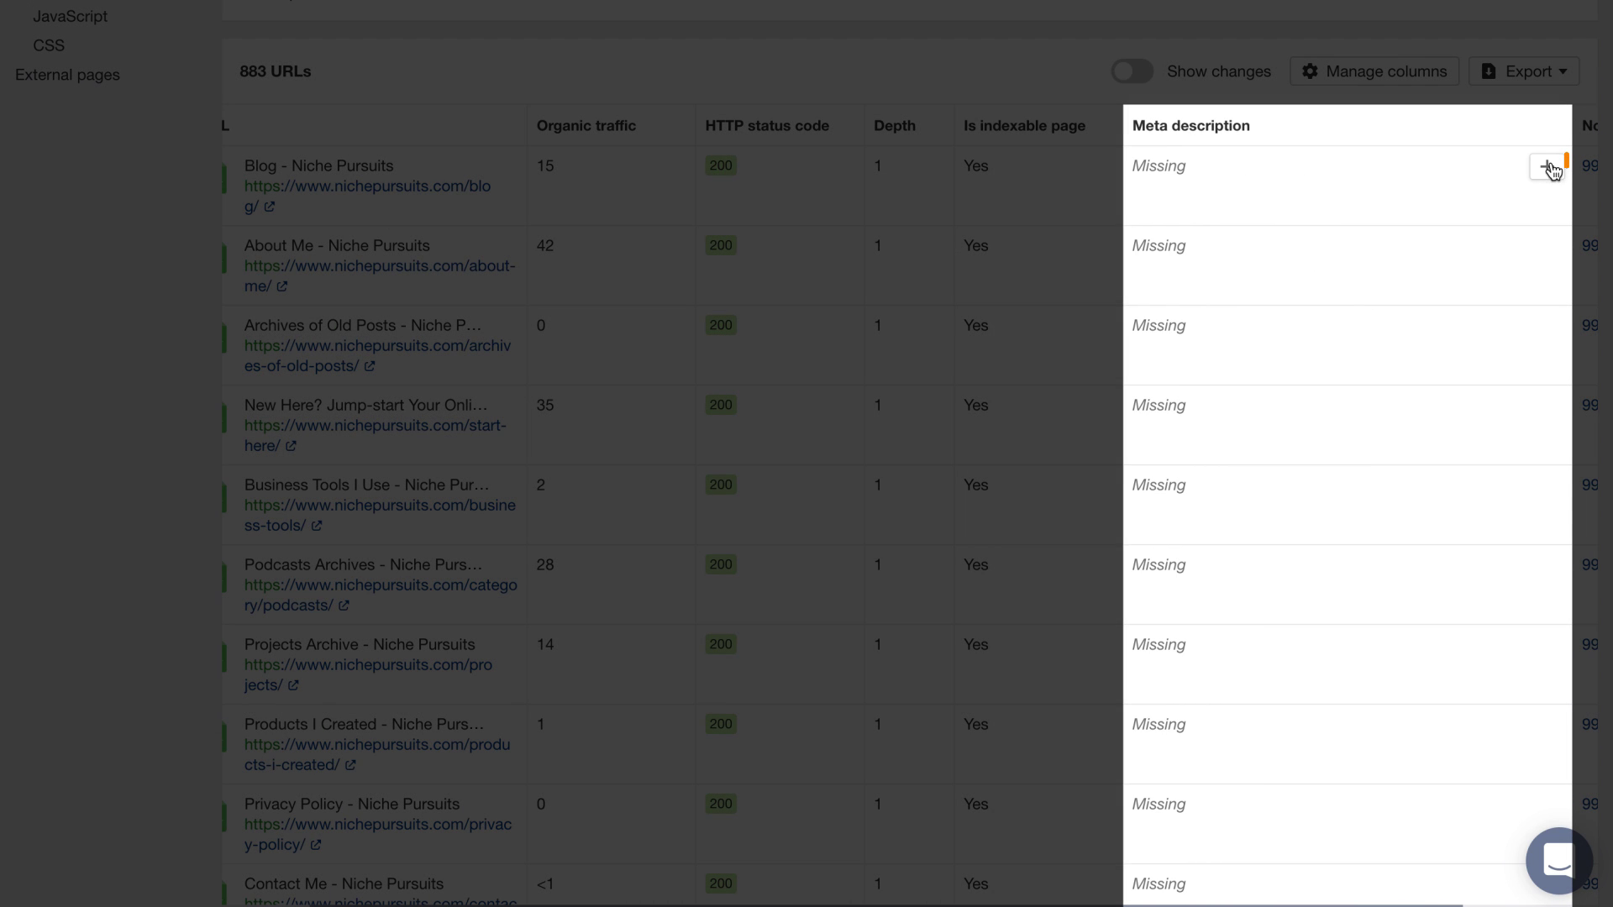
click(1548, 168)
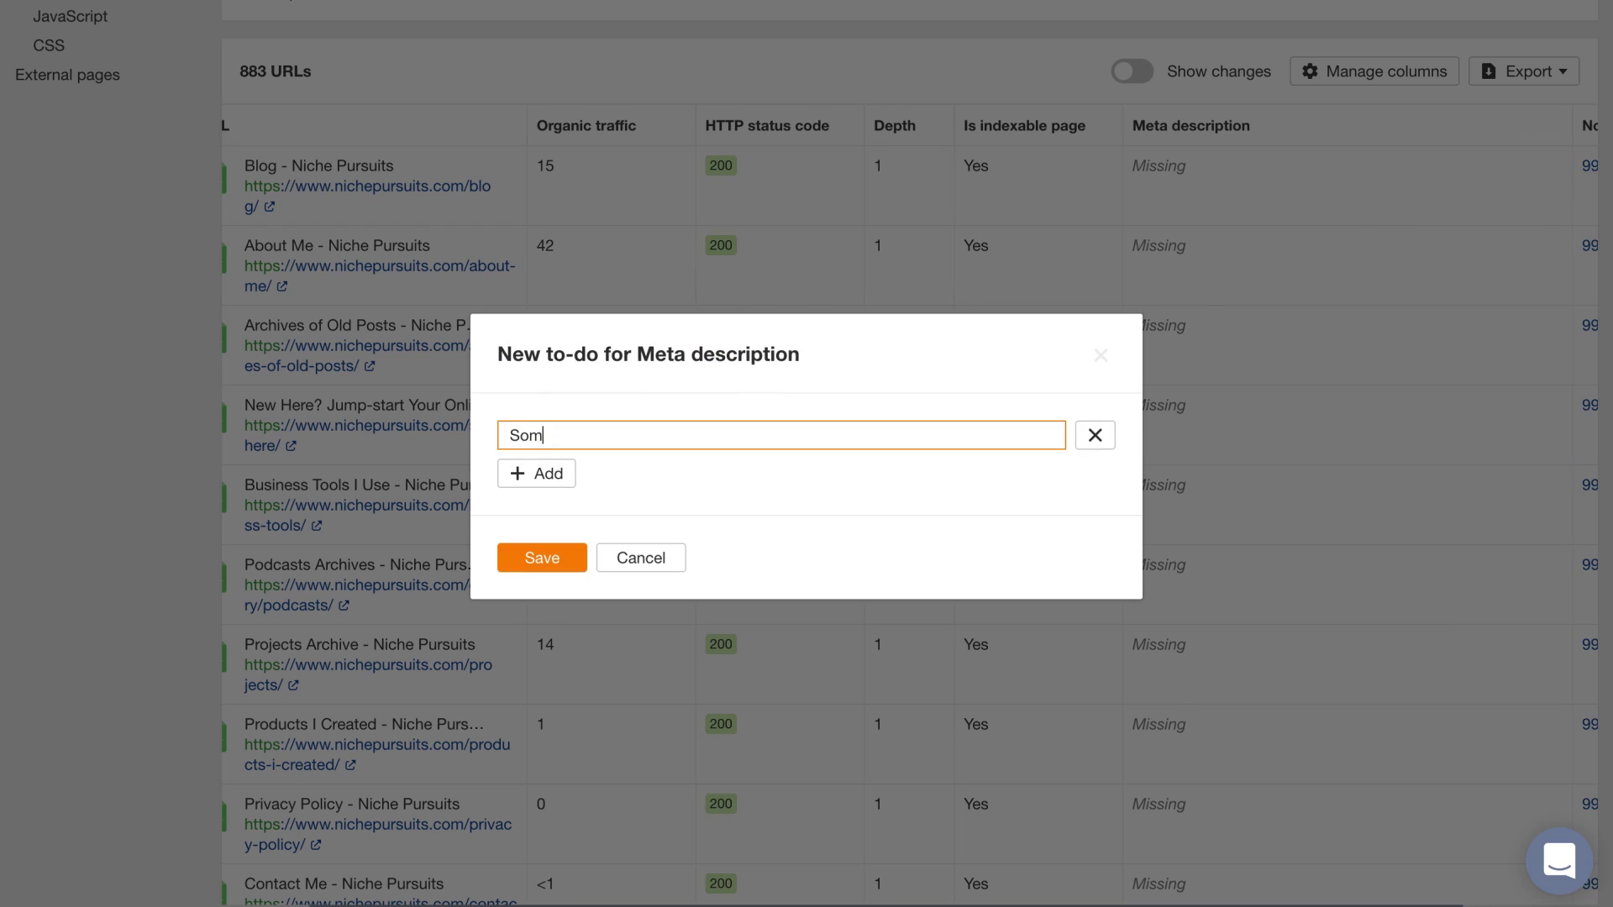
key(Return)
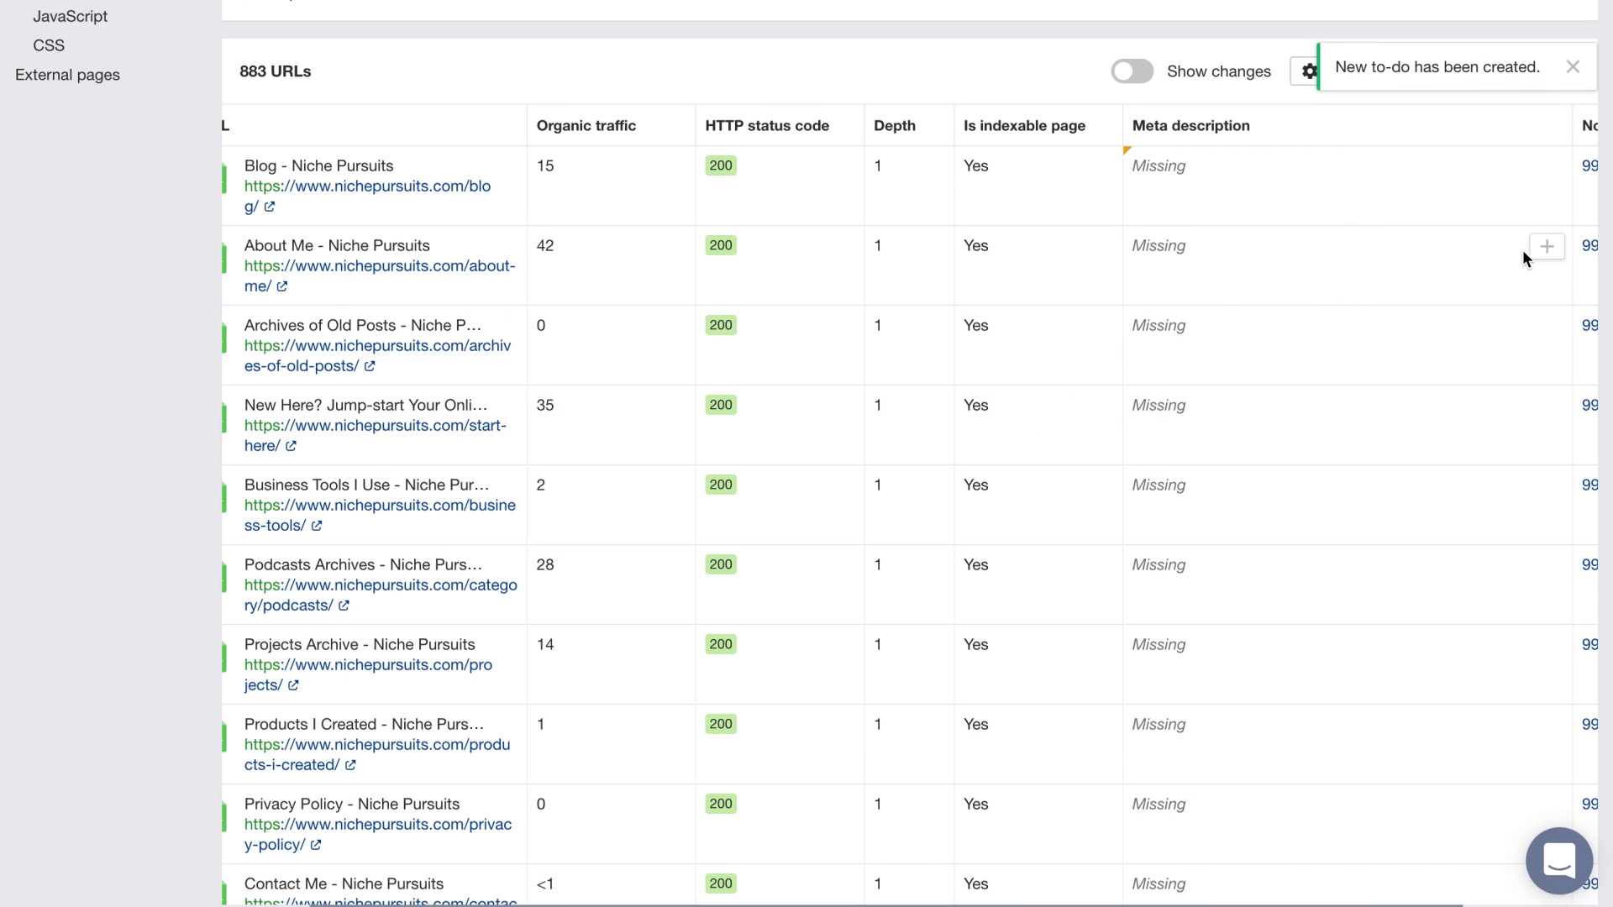
Step: Add 'Something' to-dos for the About Me, Archives of Old Posts and fourth pages
click(1547, 246)
text(Something)
key(Return)
click(1547, 326)
text(Something)
key(Return)
click(1547, 406)
text(Something)
key(Return)
Step: Export the to-do list as a CSV file
scroll(270, 331, up, 7)
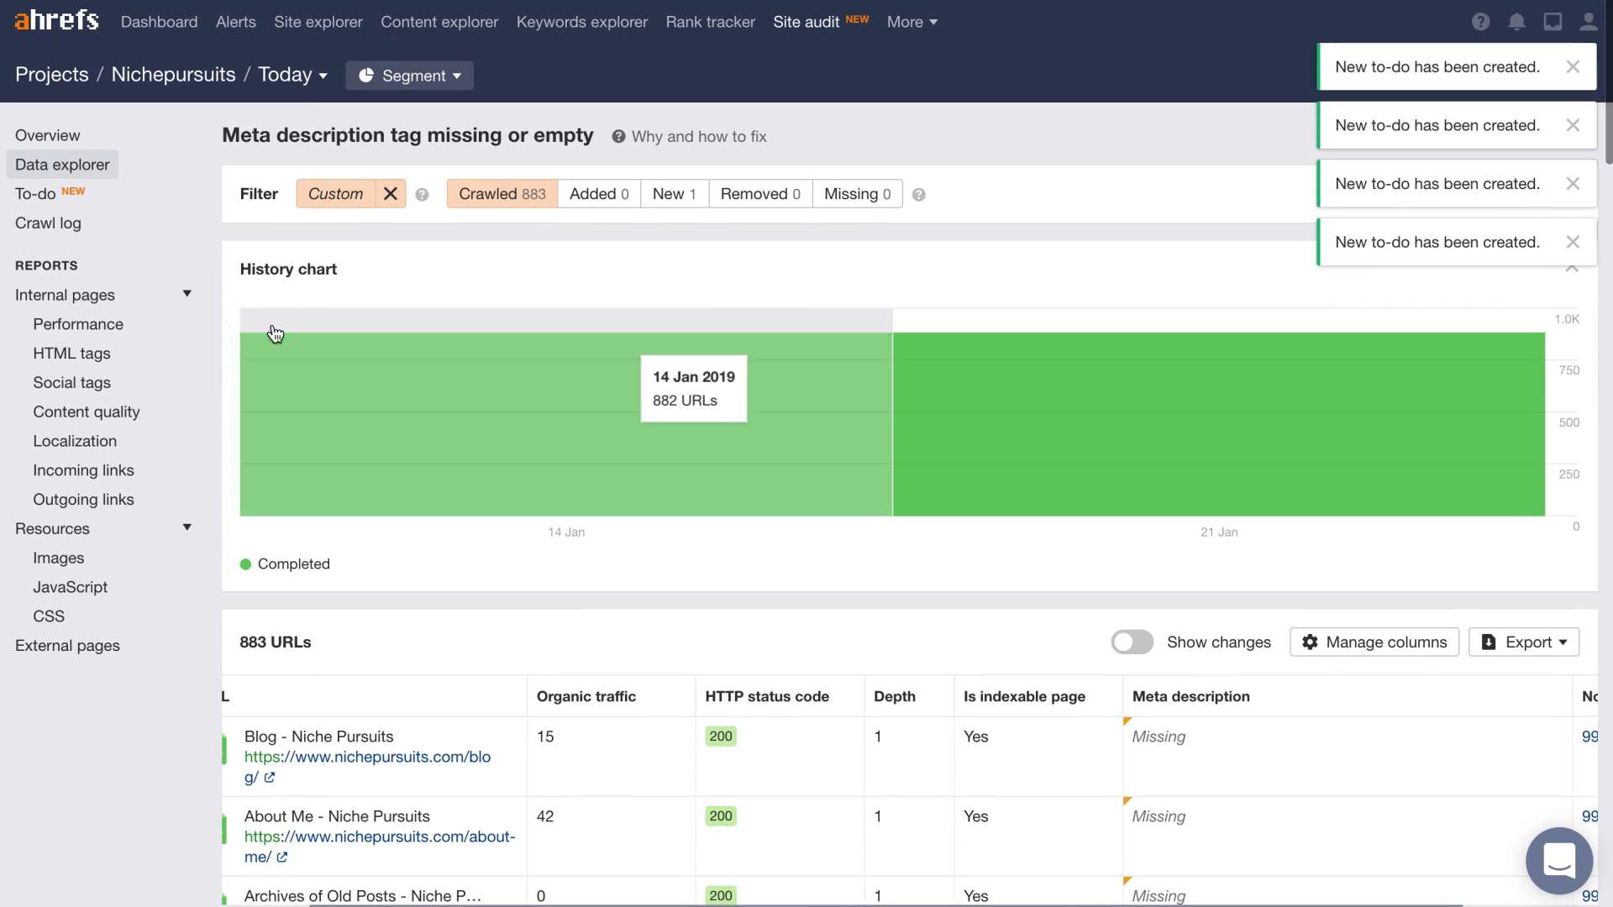
click(53, 196)
click(1547, 271)
click(598, 553)
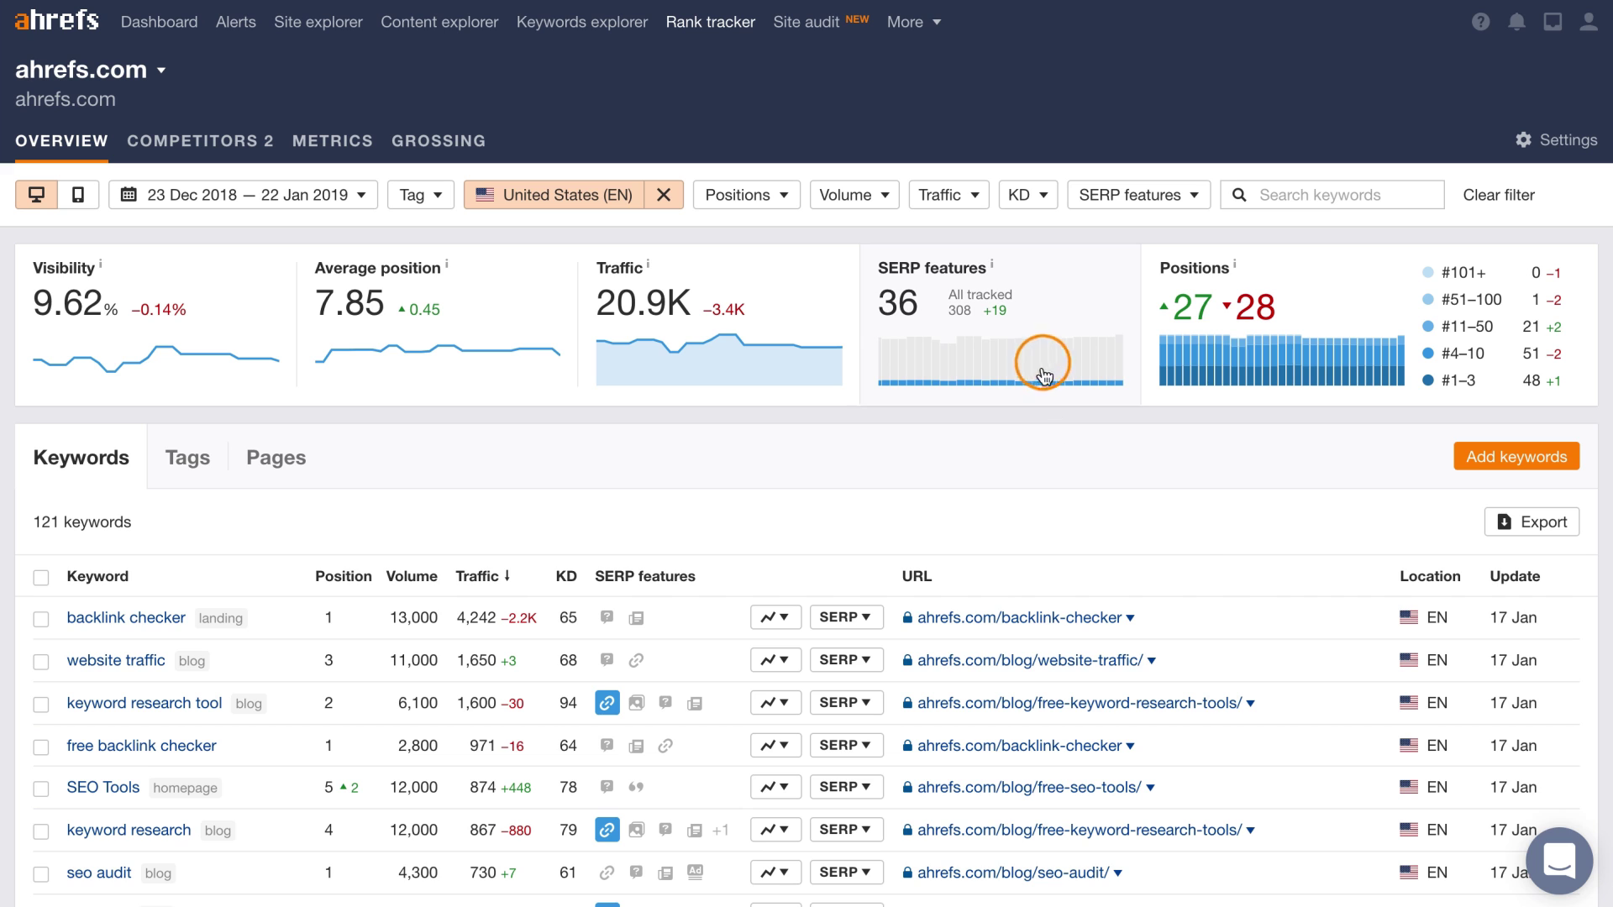
Step: Break down ahrefs.com rankings by SERP feature, charting Featured snippet and then Site links (6%)
click(1043, 376)
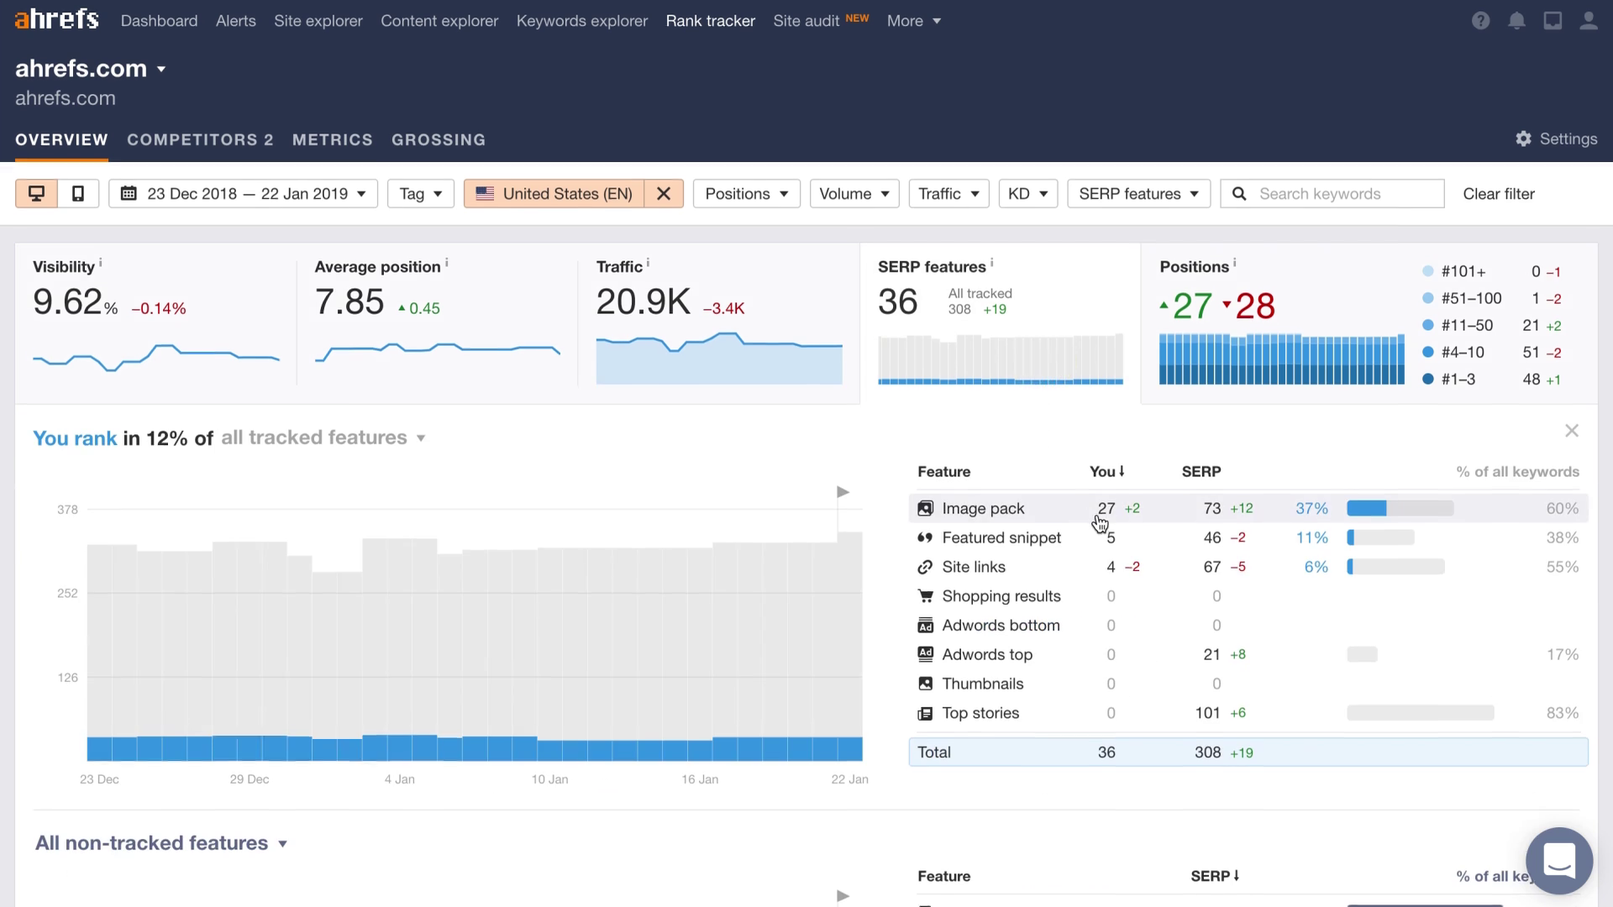
scroll(1098, 526, down, 3)
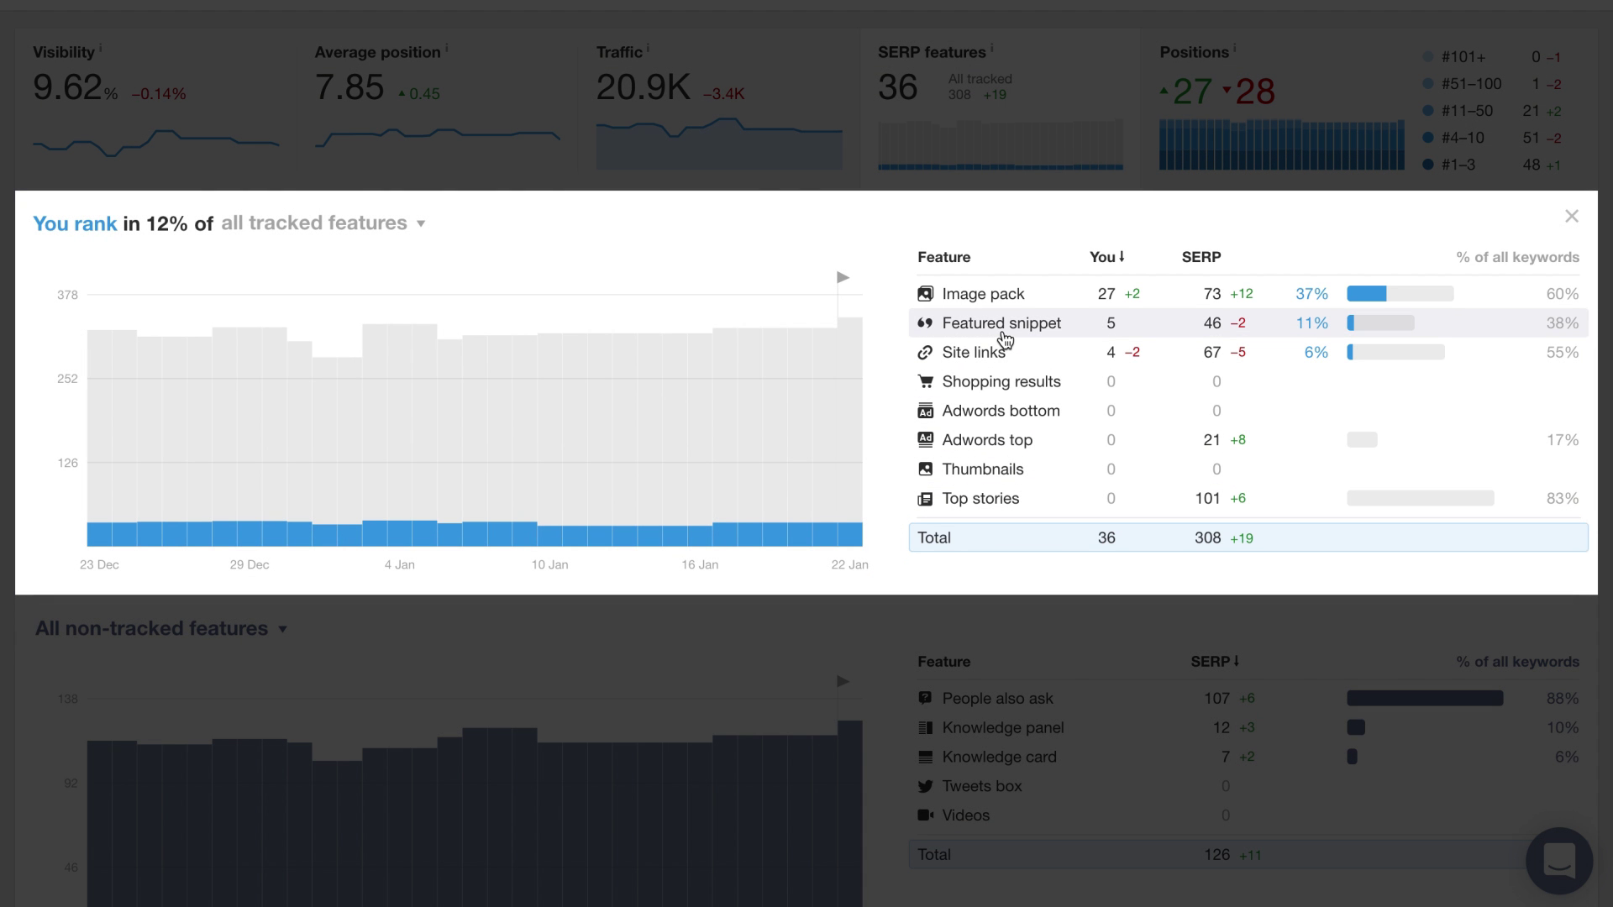
click(999, 326)
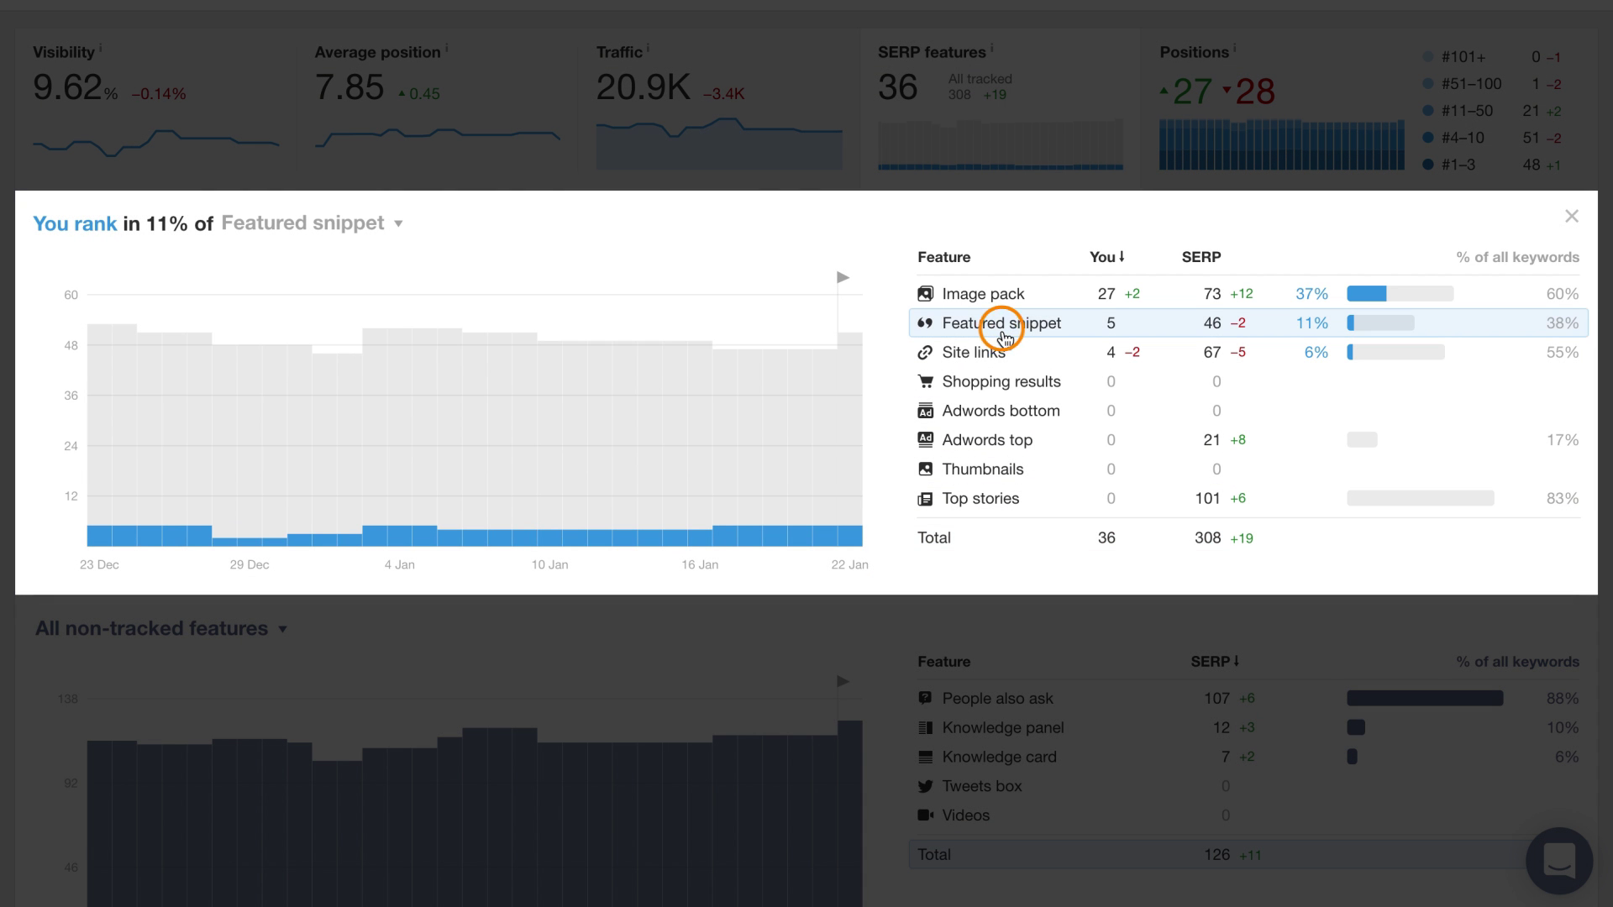
click(970, 359)
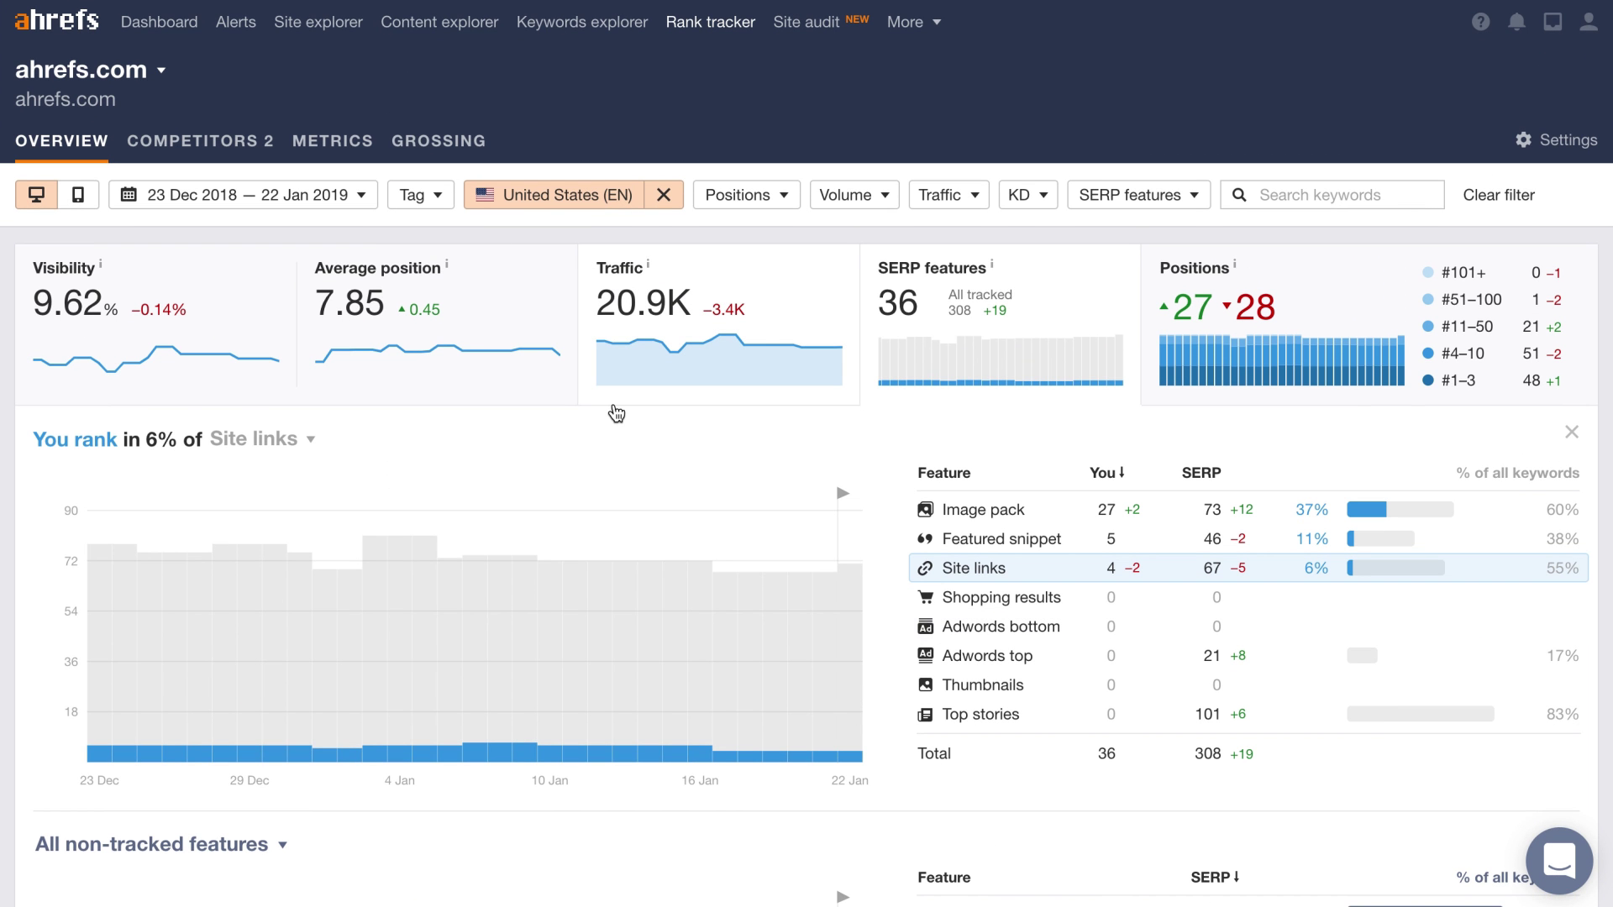
Step: Chart Competitors traffic for ahrefs.com (20.9K), backlinko.com (9.9K) and moz.com (17.8K)
click(241, 148)
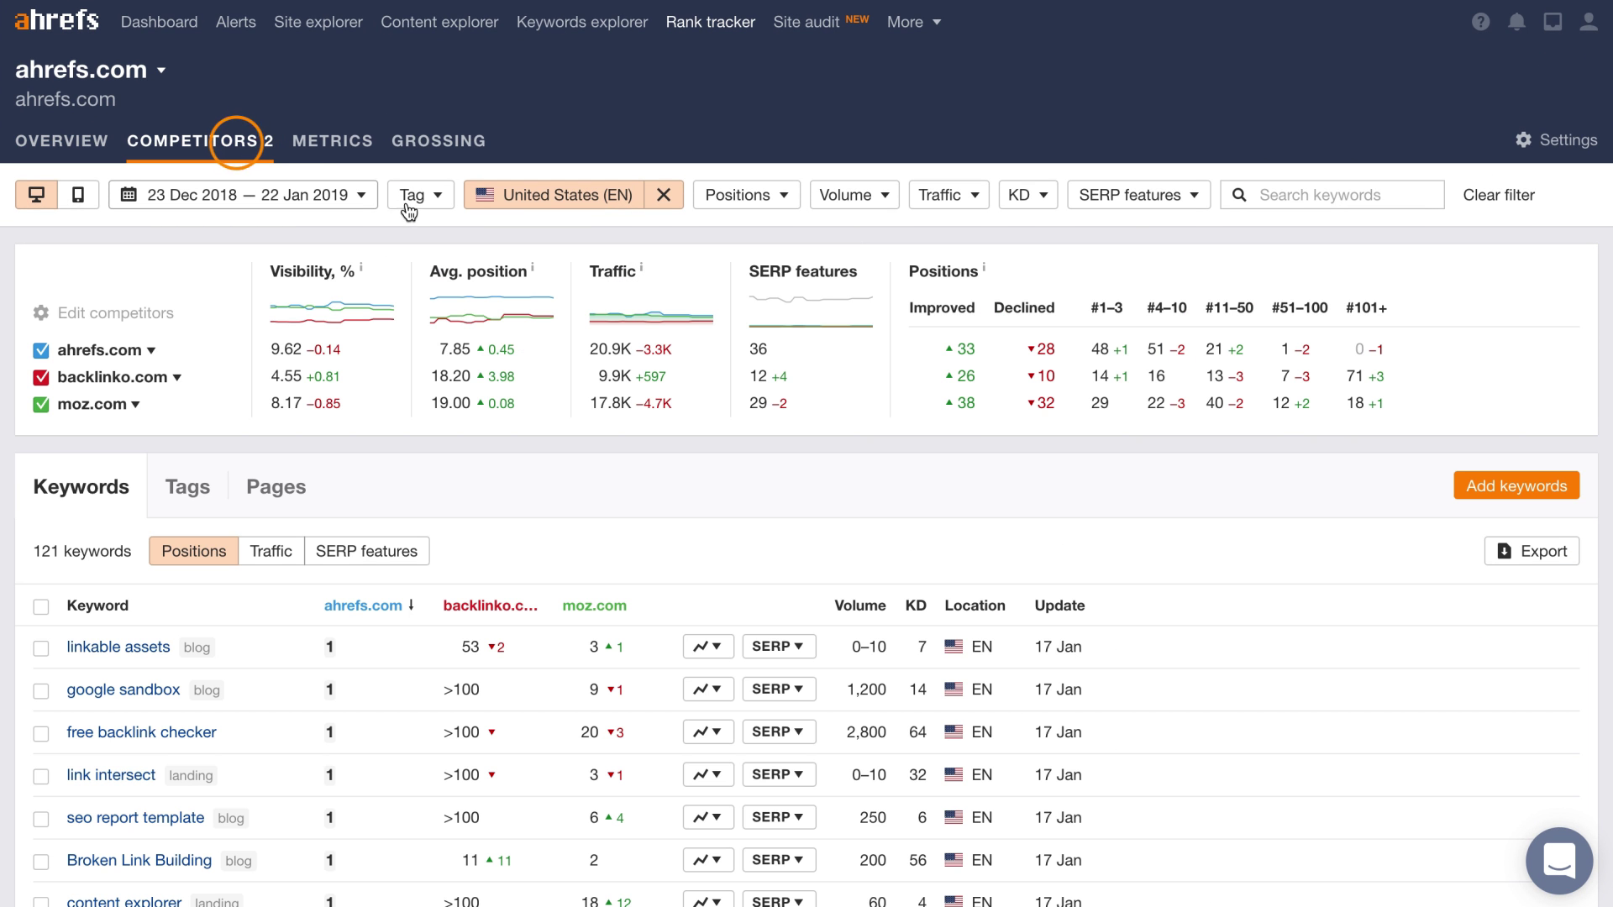
click(669, 408)
scroll(856, 597, down, 5)
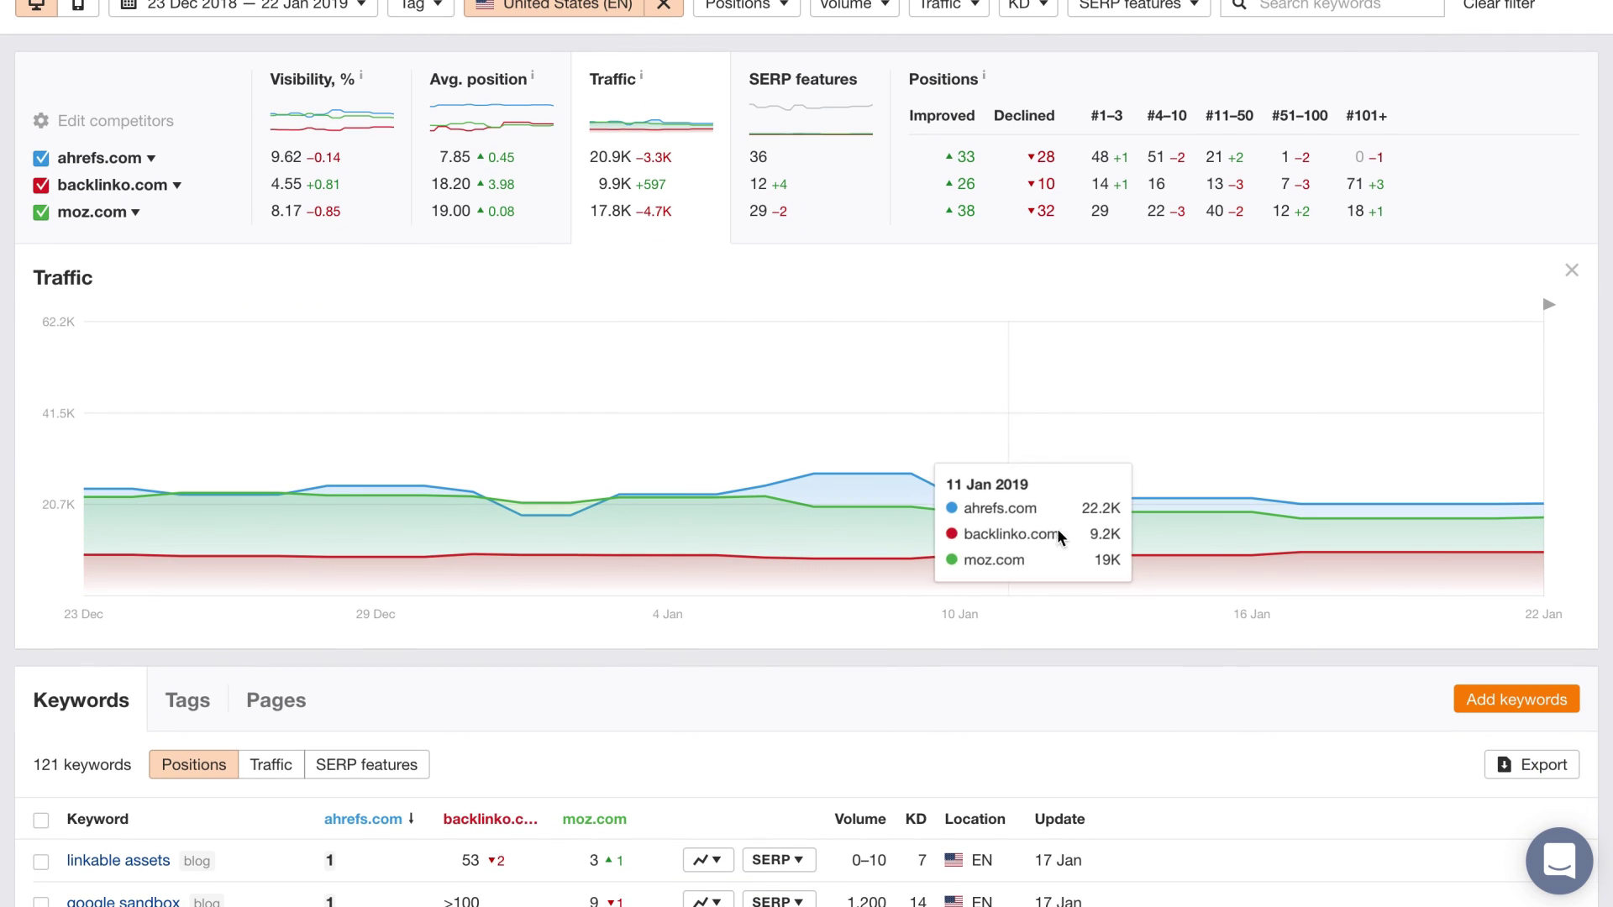